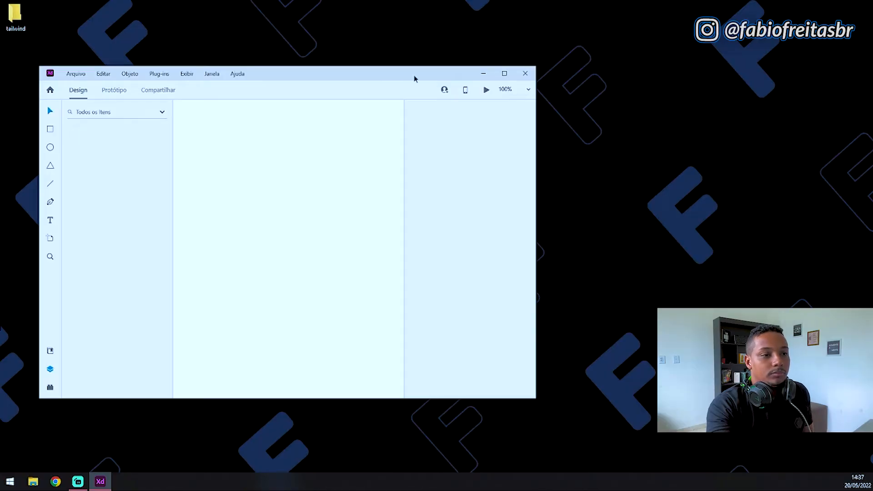
# - Maximize the window and add an iPhone 13, 12 Pro Max artboard beside the Web 1920 artboard
pyautogui.click(504, 73)
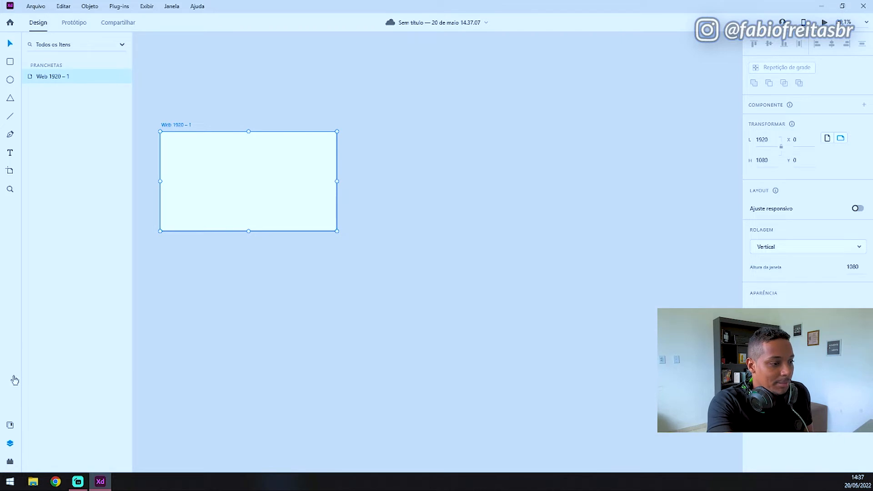
pyautogui.click(9, 171)
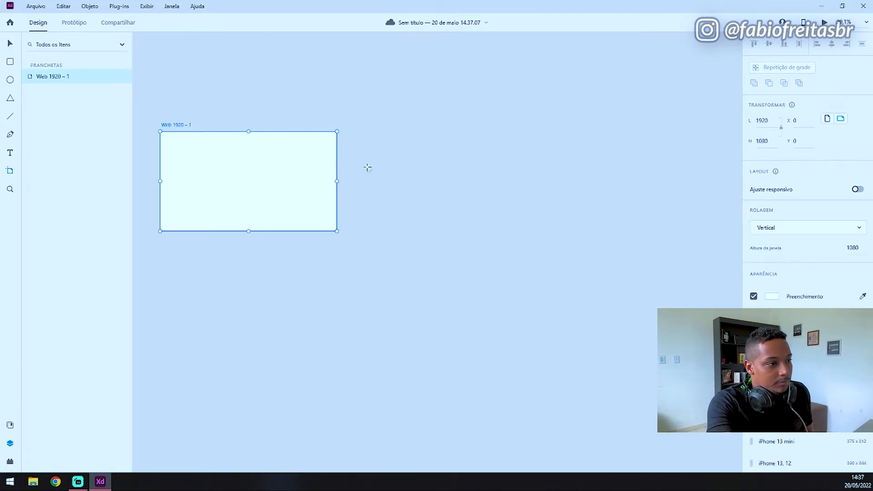
pyautogui.click(402, 181)
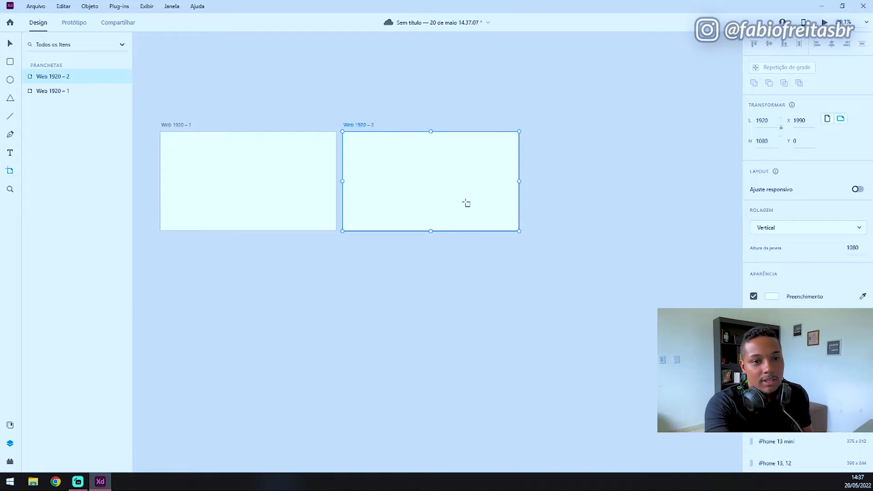
pyautogui.hotkey('ctrl', 'z')
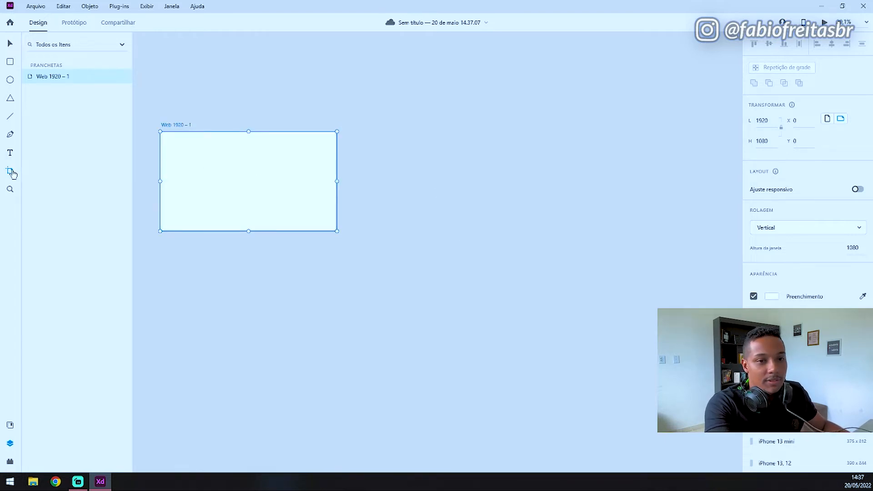
pyautogui.scroll(-10, 801, 262)
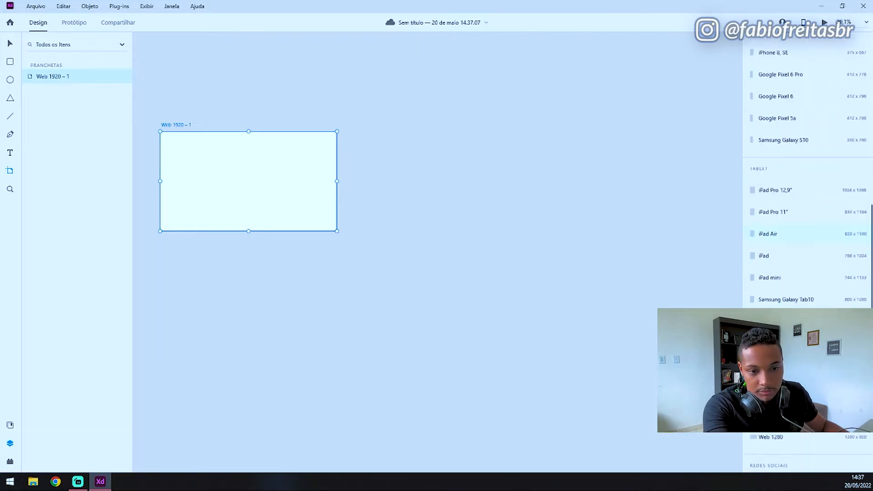
pyautogui.scroll(3, 813, 360)
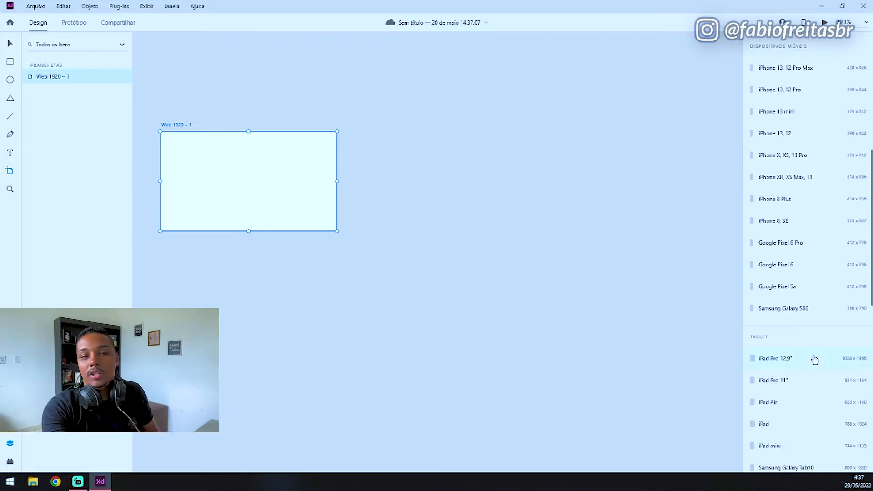
pyautogui.click(795, 71)
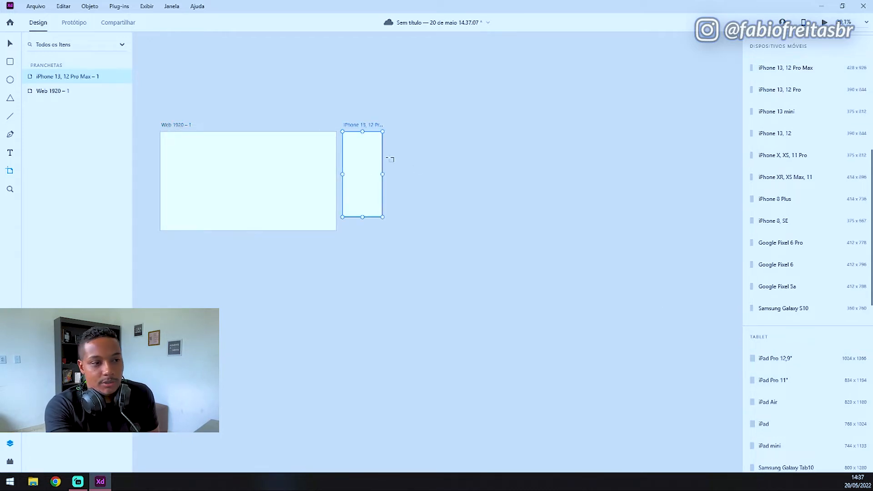
pyautogui.scroll(-3, 815, 218)
pyautogui.scroll(-3, 828, 253)
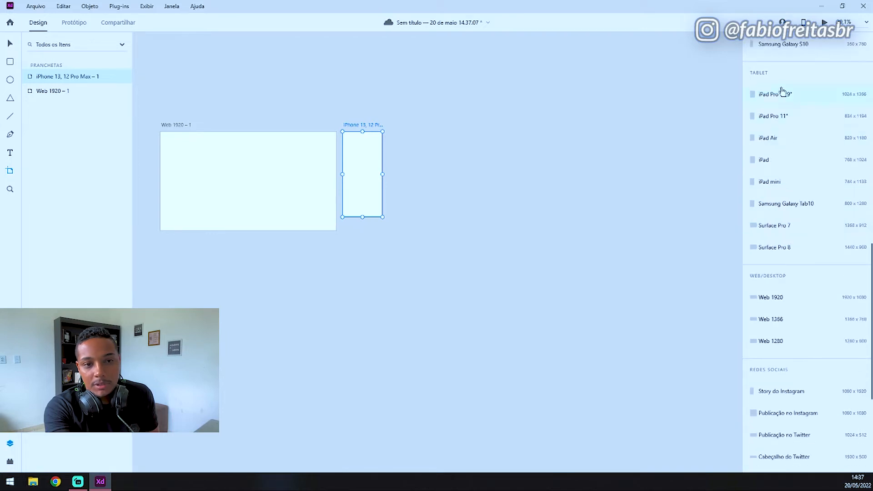
pyautogui.scroll(-5, 787, 146)
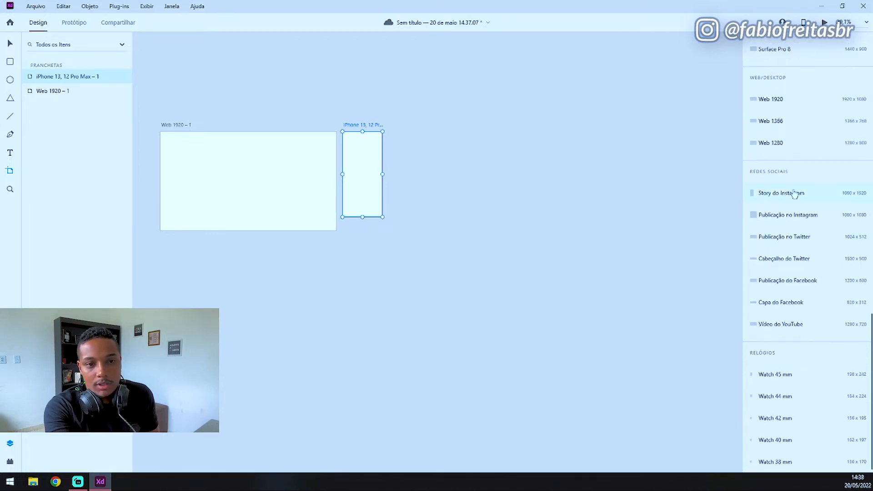
pyautogui.scroll(3, 780, 155)
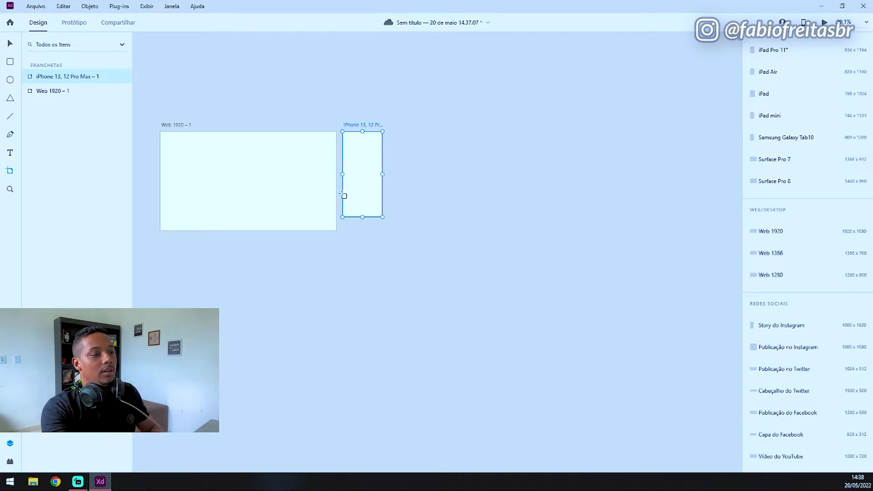
# - Draw a rectangle across the full 1920 width of the Web 1920 artboard, about 97 high, along its upper edge
pyautogui.press('v')
pyautogui.click(284, 204)
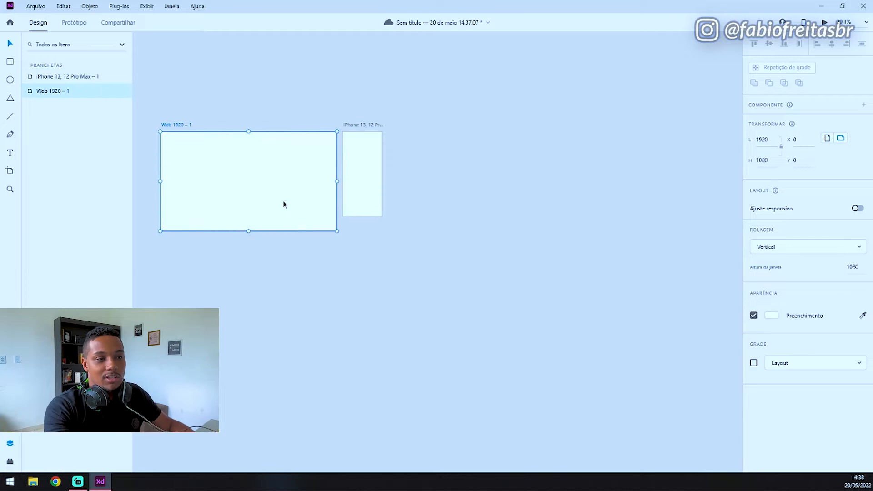
pyautogui.scroll(5, 176, 165)
pyautogui.scroll(-5, 506, 160)
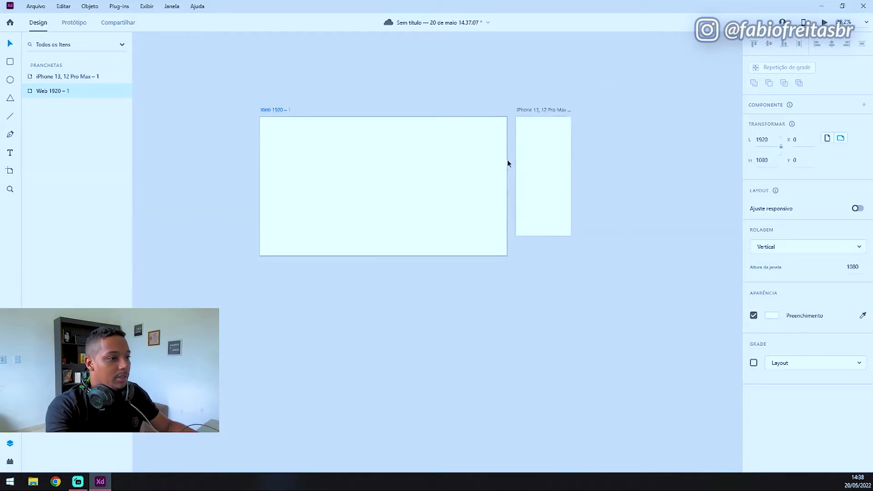
pyautogui.scroll(4, 437, 143)
pyautogui.scroll(2, 438, 145)
pyautogui.scroll(3, 575, 148)
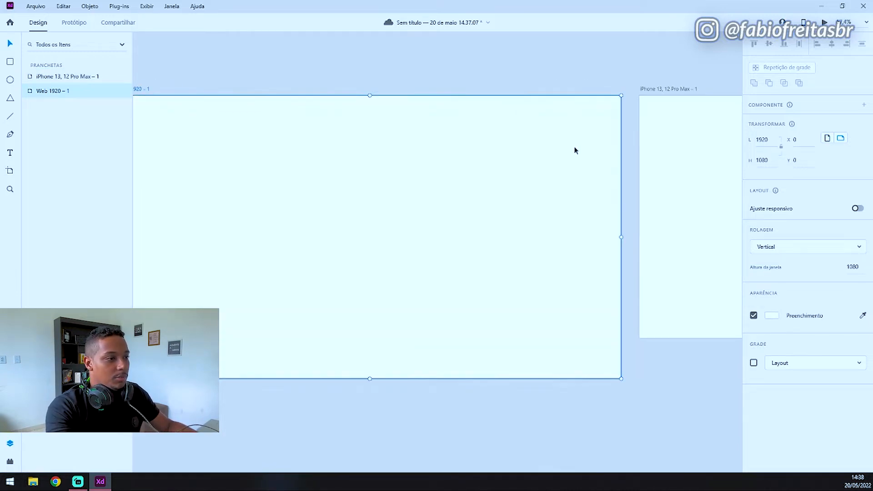
pyautogui.scroll(-3, 575, 148)
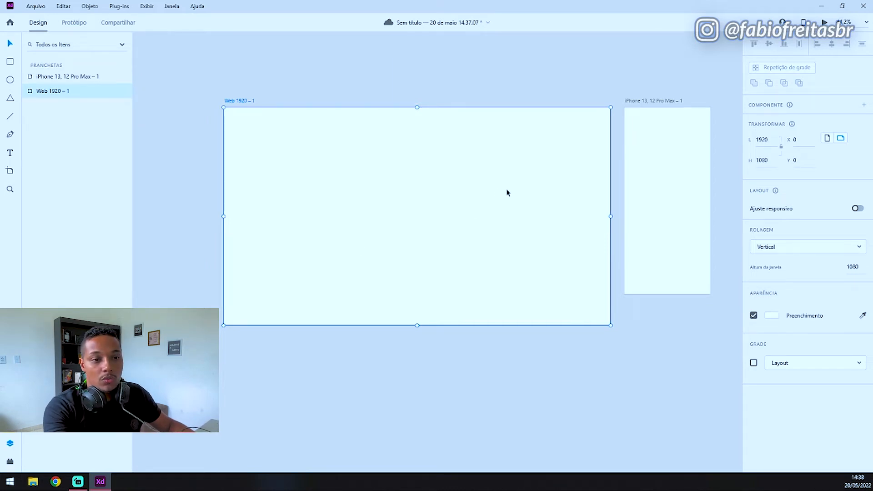
pyautogui.click(9, 62)
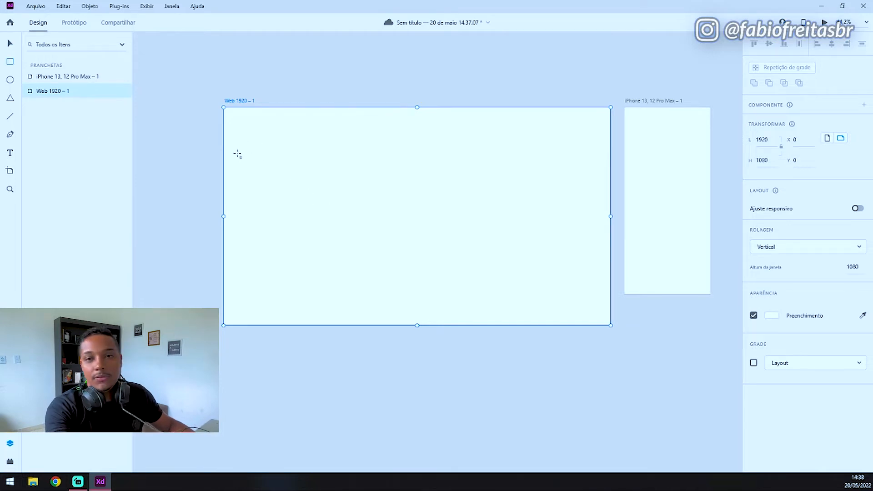
pyautogui.moveTo(226, 128)
pyautogui.mouseDown()
pyautogui.moveTo(599, 125)
pyautogui.moveTo(616, 113)
pyautogui.moveTo(609, 109)
pyautogui.mouseUp()
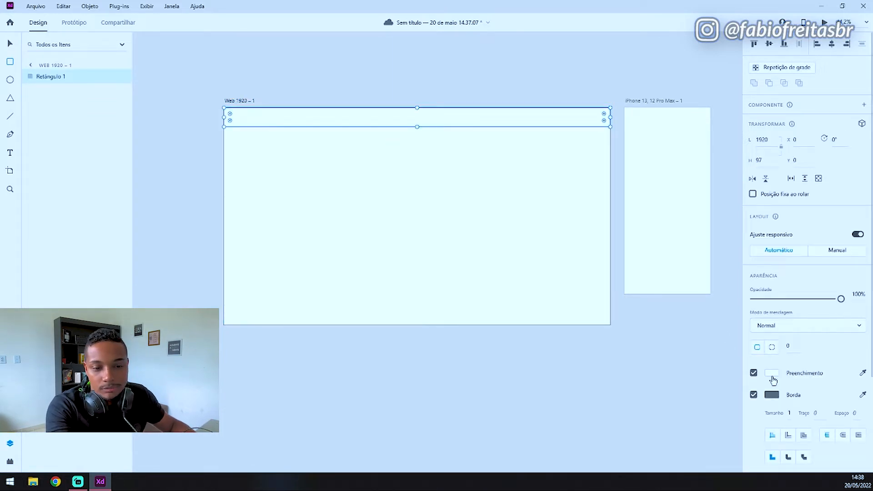
# - Remove the header rectangle's border and fill it with a solid near-black colour
pyautogui.click(754, 395)
pyautogui.click(772, 381)
pyautogui.moveTo(705, 394)
pyautogui.mouseDown()
pyautogui.moveTo(659, 383)
pyautogui.moveTo(617, 391)
pyautogui.mouseUp()
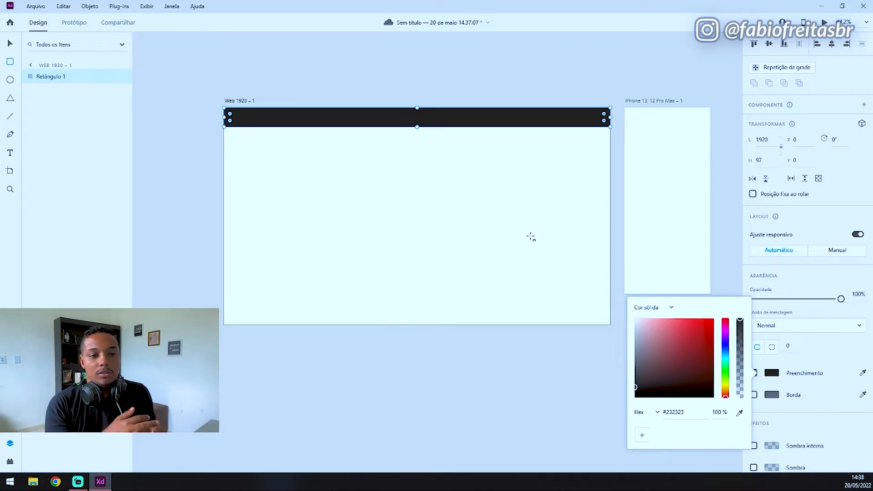
pyautogui.moveTo(663, 366); pyautogui.dragTo(739, 308)
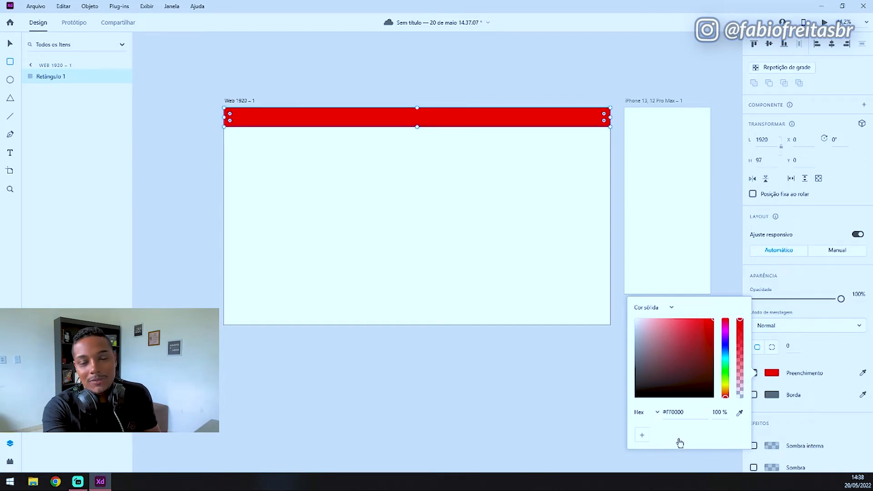
pyautogui.moveTo(710, 326); pyautogui.dragTo(617, 392)
pyautogui.click(617, 390)
pyautogui.press('v')
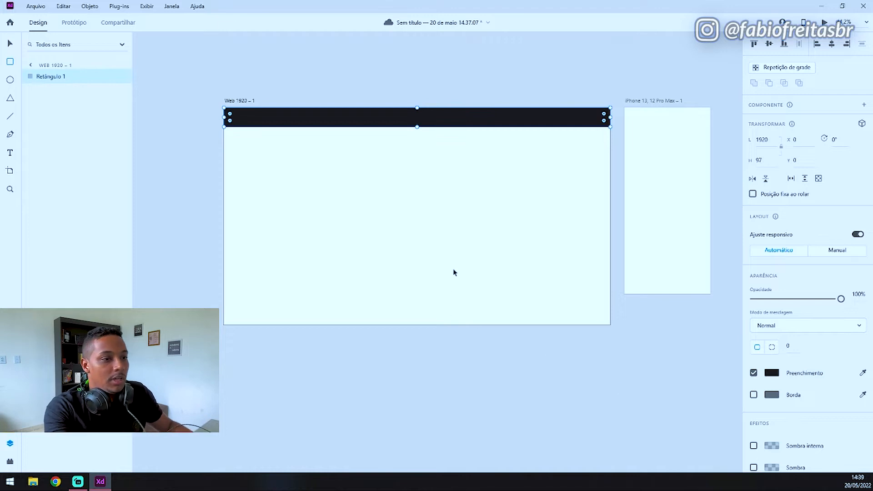
pyautogui.scroll(4, 456, 110)
pyautogui.scroll(-4, 462, 125)
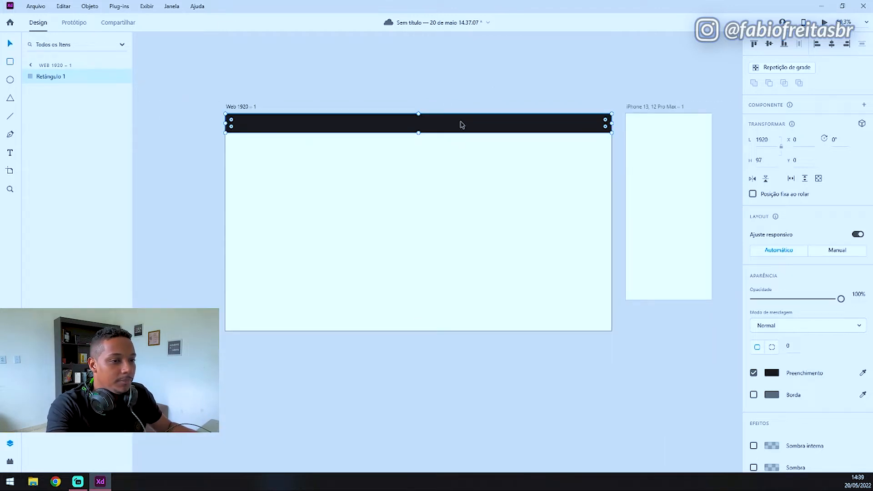
pyautogui.scroll(3, 462, 123)
pyautogui.scroll(-2, 376, 177)
pyautogui.scroll(3, 376, 178)
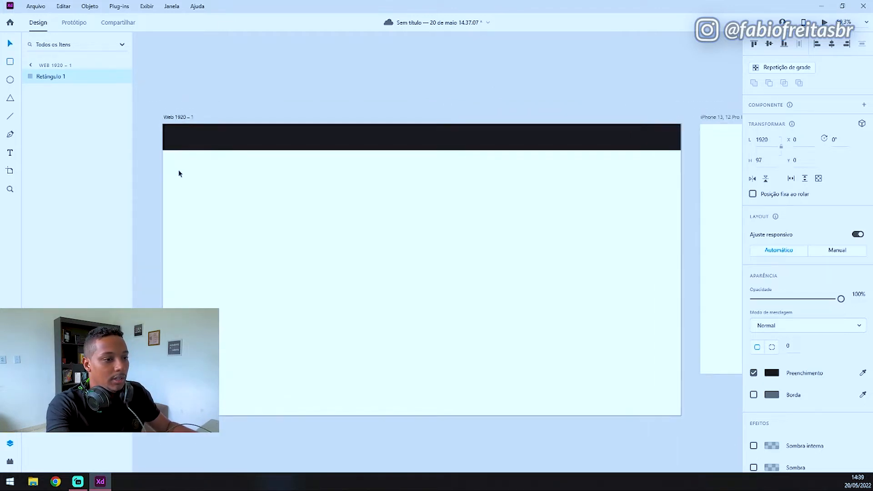
pyautogui.scroll(-1, 376, 177)
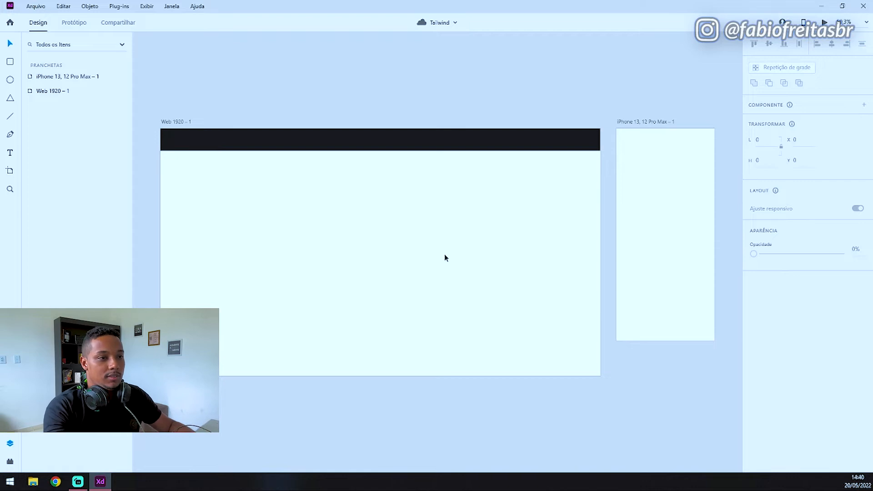
pyautogui.moveTo(335, 143); pyautogui.dragTo(359, 219)
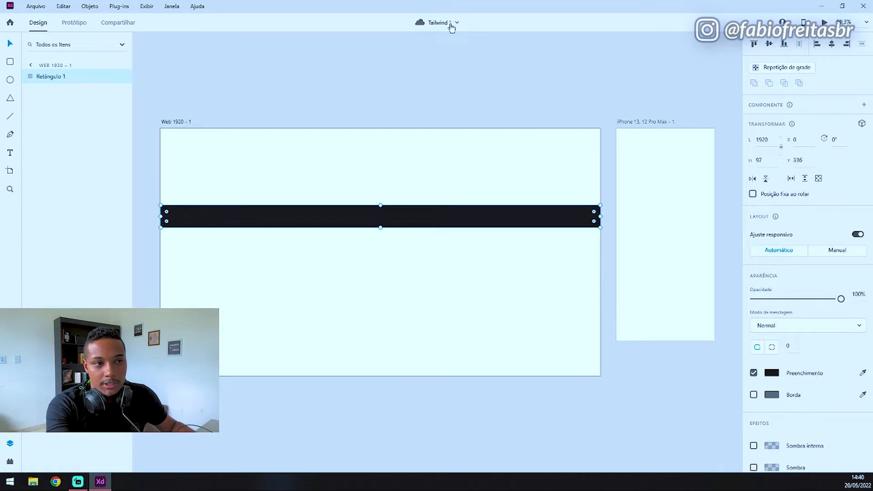
pyautogui.click(425, 184)
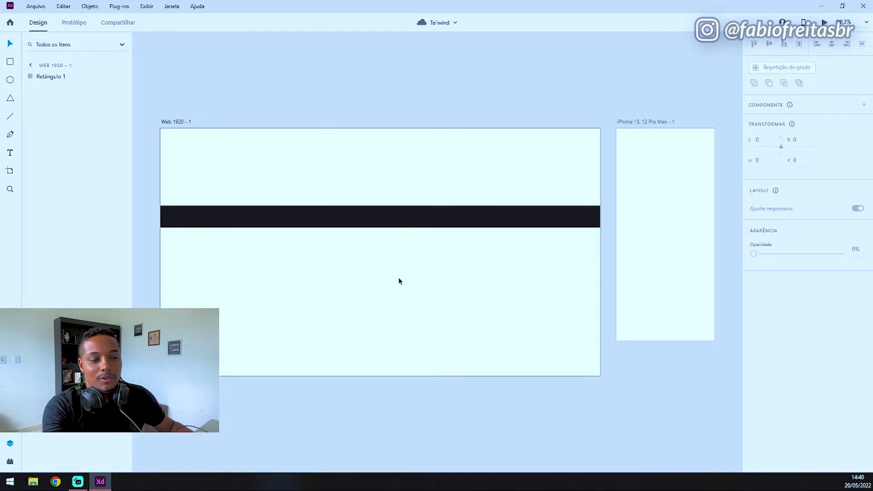
pyautogui.hotkey('ctrl', 'z')
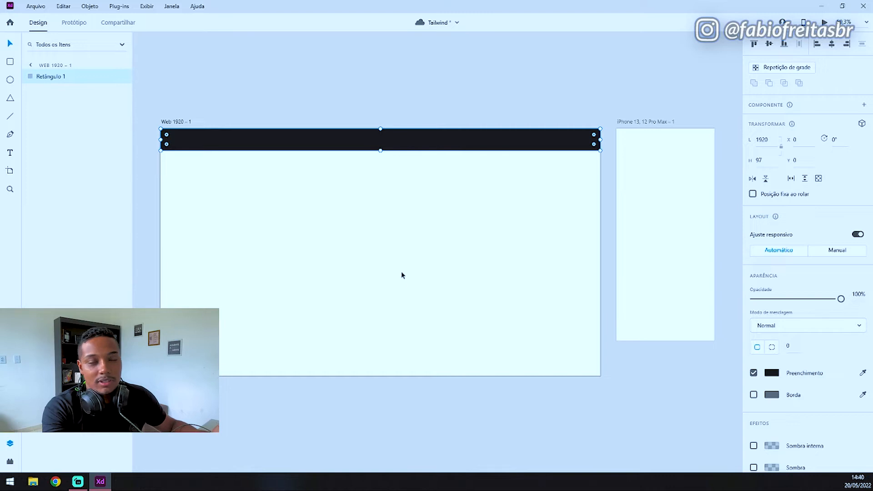
# - Add the text "MeuSite" below the header bar on the Web 1920 artboard, at about X 541, Y 324
pyautogui.scroll(1, 270, 138)
pyautogui.click(299, 210)
pyautogui.click(289, 228)
pyautogui.write('asdasdasd')
pyautogui.hotkey('ctrl', 'a')
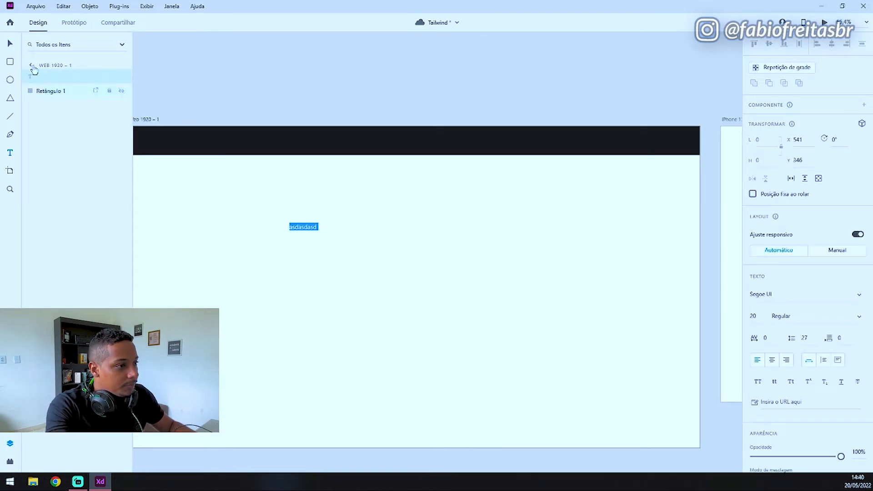
pyautogui.write('MeuSite')
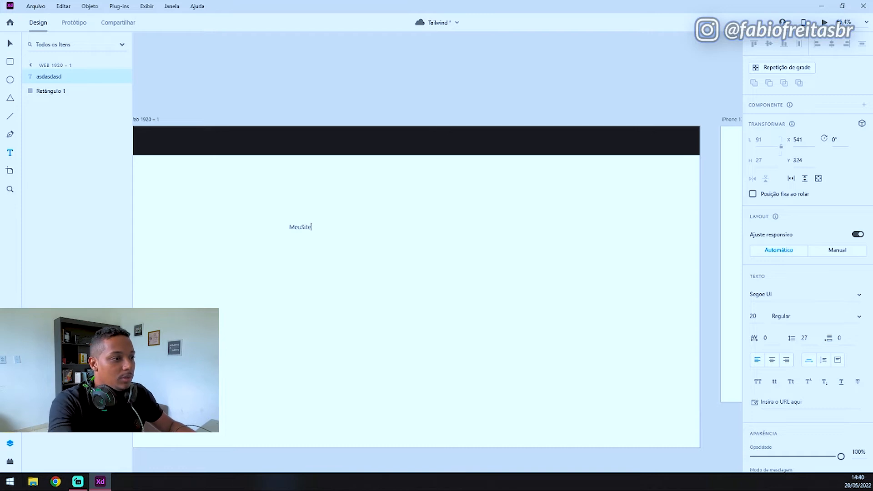
pyautogui.click(11, 44)
# - Move the MeuSite text onto the dark header bar and set its fill to light grey #EEEEEE
pyautogui.scroll(-2, 416, 236)
pyautogui.scroll(2, 359, 223)
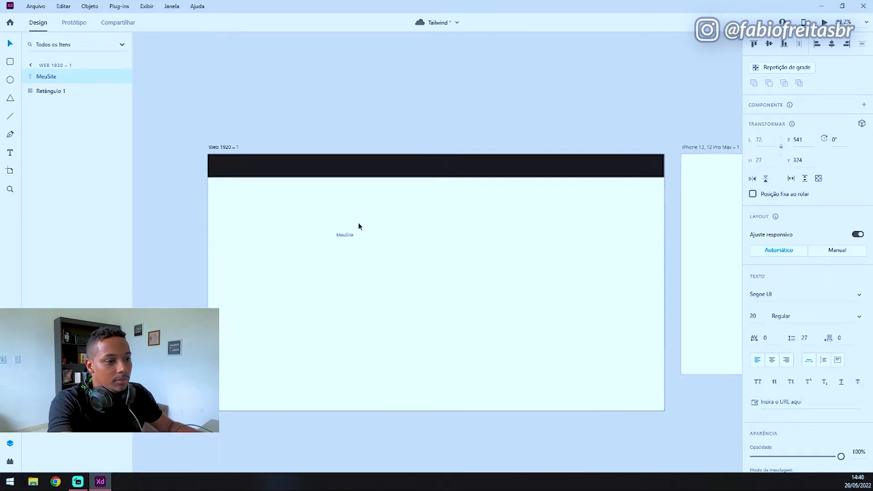
pyautogui.moveTo(344, 240); pyautogui.dragTo(263, 156)
pyautogui.scroll(-4, 838, 318)
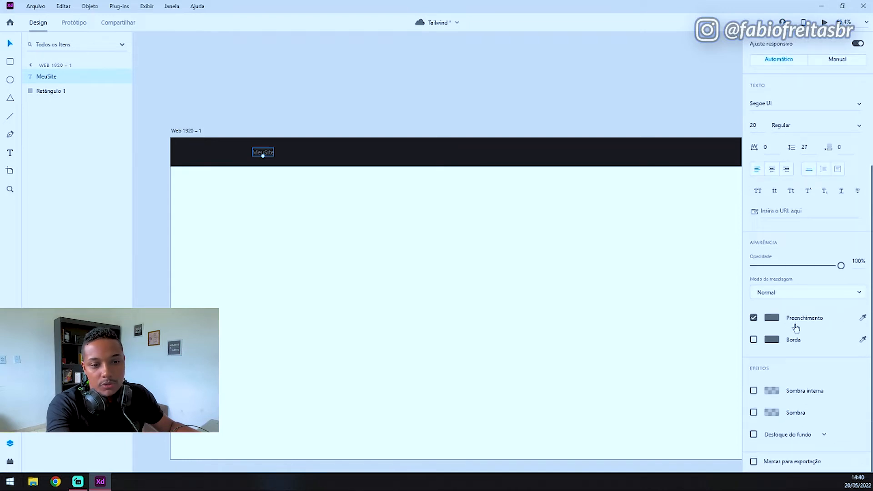
pyautogui.click(772, 321)
pyautogui.moveTo(643, 285); pyautogui.dragTo(627, 264)
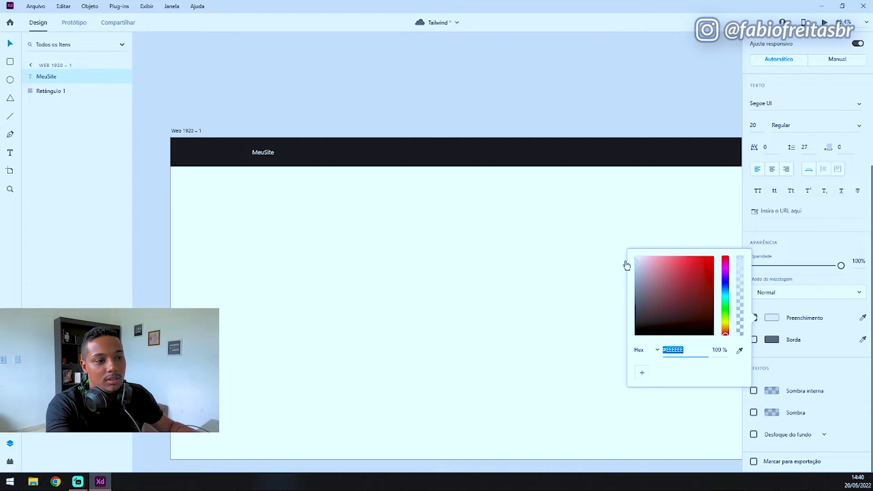
pyautogui.click(824, 326)
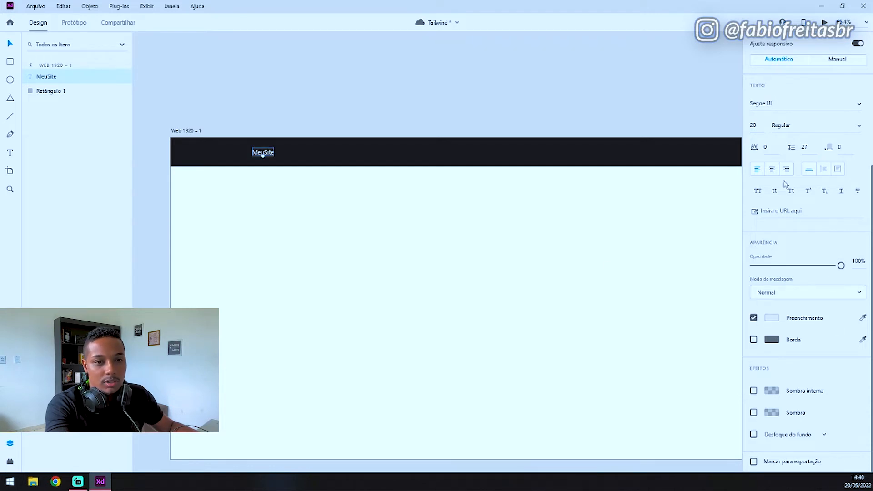
# - Set the MeuSite text in the header bar to Bold weight and font size 30
pyautogui.click(863, 129)
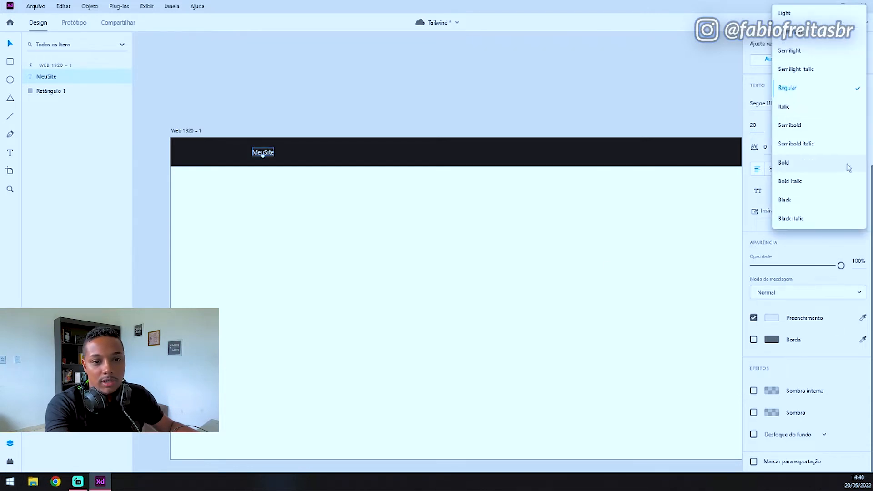
pyautogui.click(830, 202)
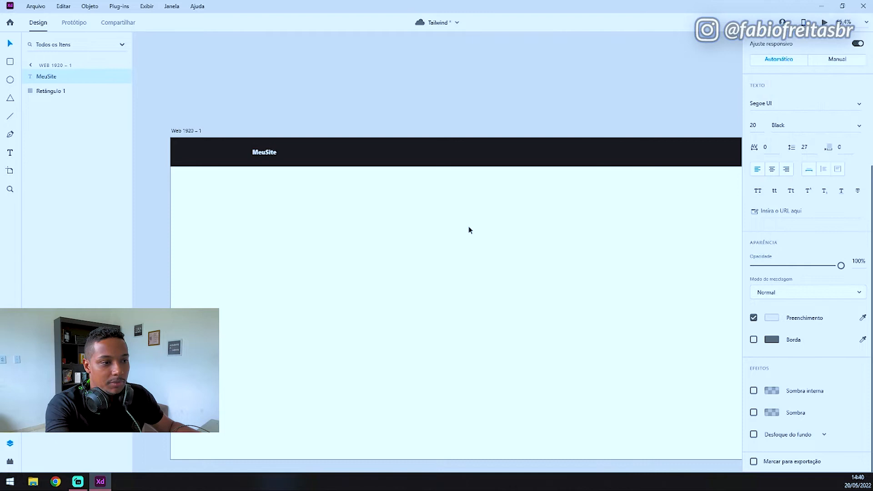
pyautogui.click(859, 127)
pyautogui.click(817, 163)
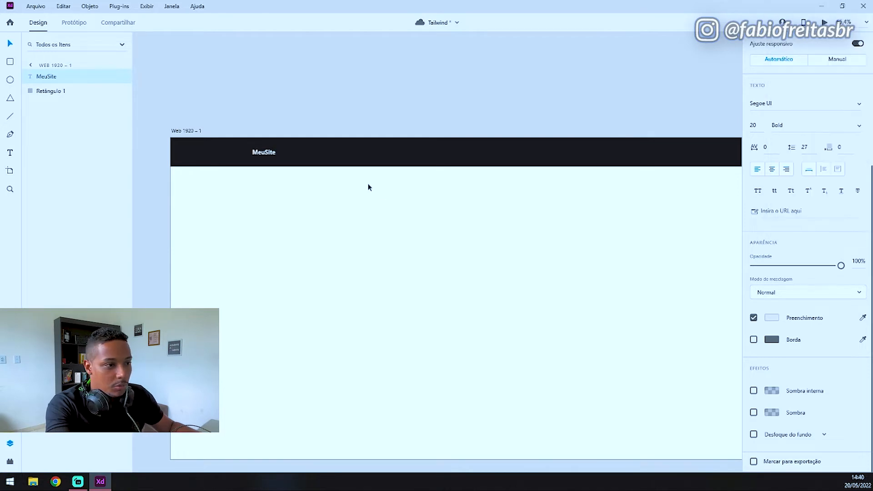
pyautogui.click(756, 127)
pyautogui.write('30')
pyautogui.press('Return')
pyautogui.click(268, 152)
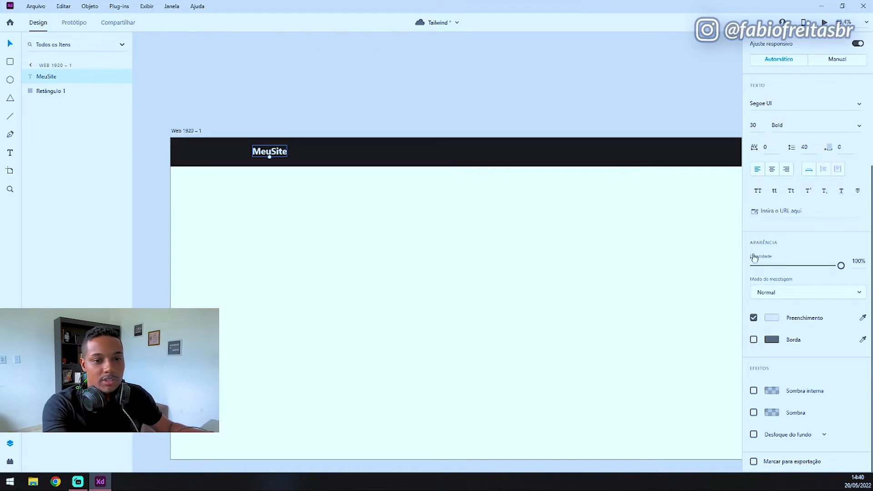
# - Change the MeuSite text in the header bar to the Bold Italic style
pyautogui.click(865, 132)
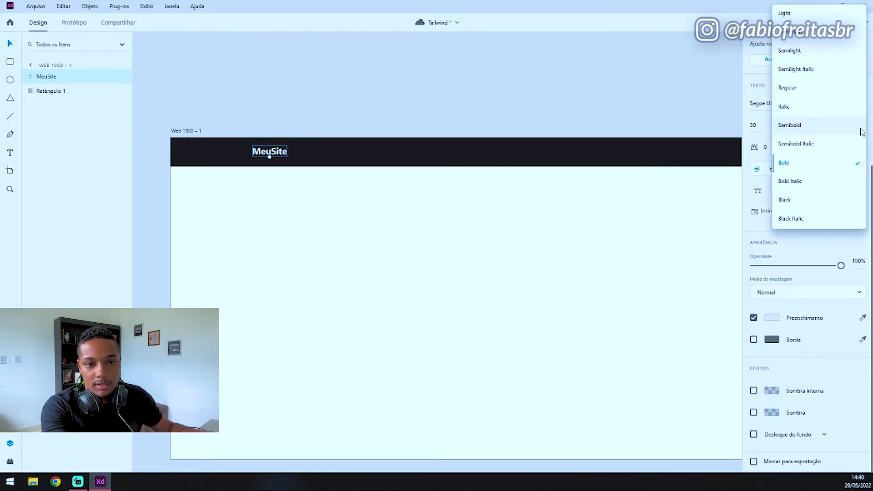
pyautogui.click(841, 184)
pyautogui.click(336, 188)
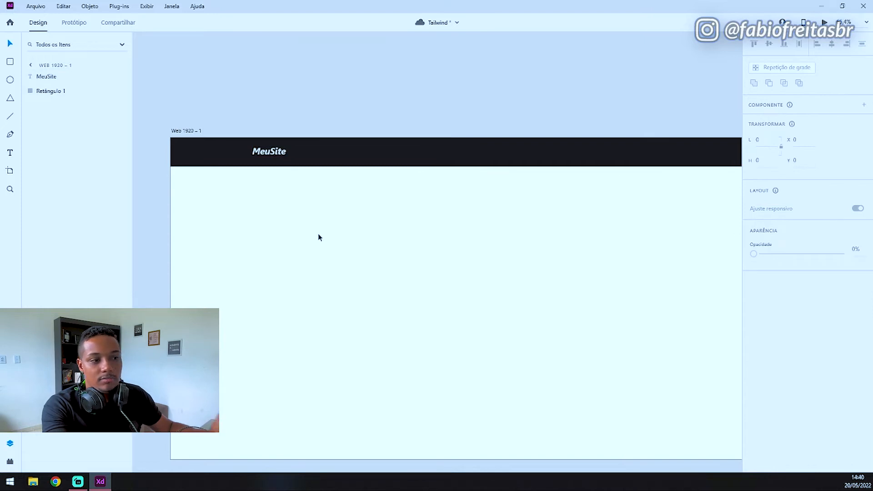
# - Add the text "Início" on the Web 1920 artboard and move it onto the header bar at about X 1192, Y 29
pyautogui.scroll(-2, 401, 230)
pyautogui.scroll(-3, 412, 233)
pyautogui.scroll(3, 502, 220)
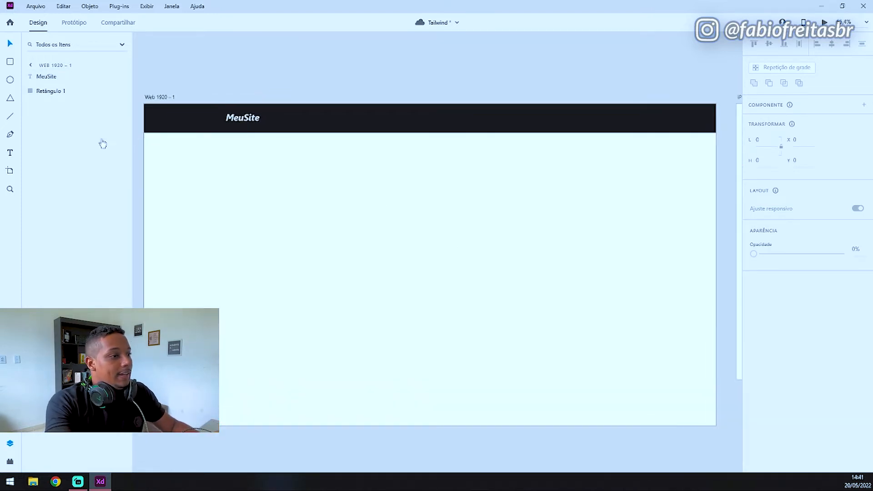
pyautogui.press('t')
pyautogui.click(478, 191)
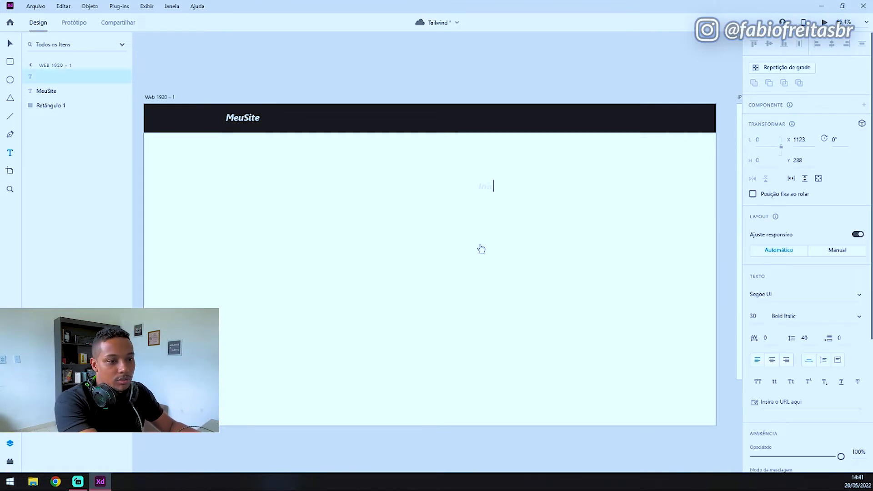
pyautogui.click(10, 44)
pyautogui.moveTo(493, 189); pyautogui.dragTo(511, 123)
# - Set the Início text's font to Brandon Grotesque with Regular weight
pyautogui.click(775, 294)
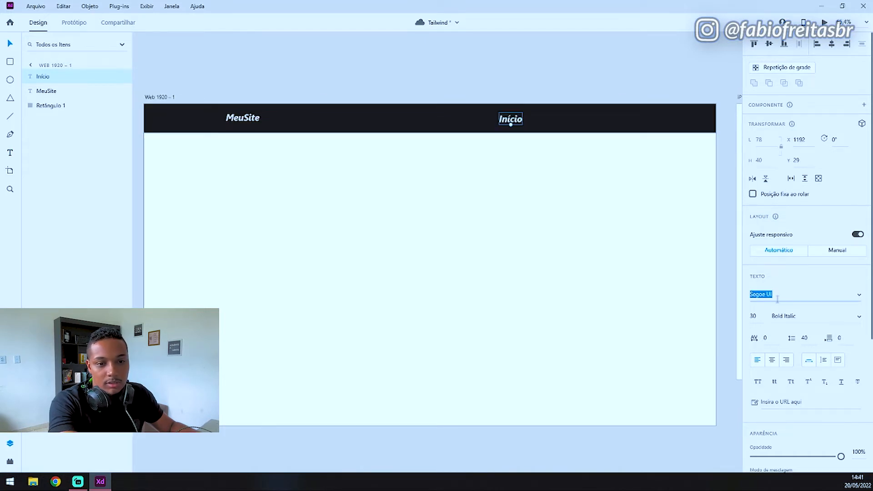
pyautogui.write('Brand')
pyautogui.press('BackSpace')
pyautogui.press('BackSpace')
pyautogui.write('n')
pyautogui.press('Return')
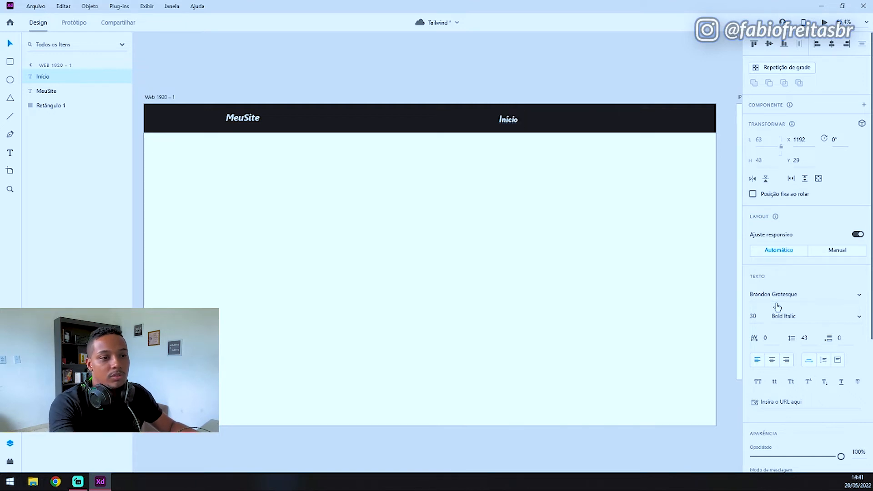
pyautogui.click(855, 324)
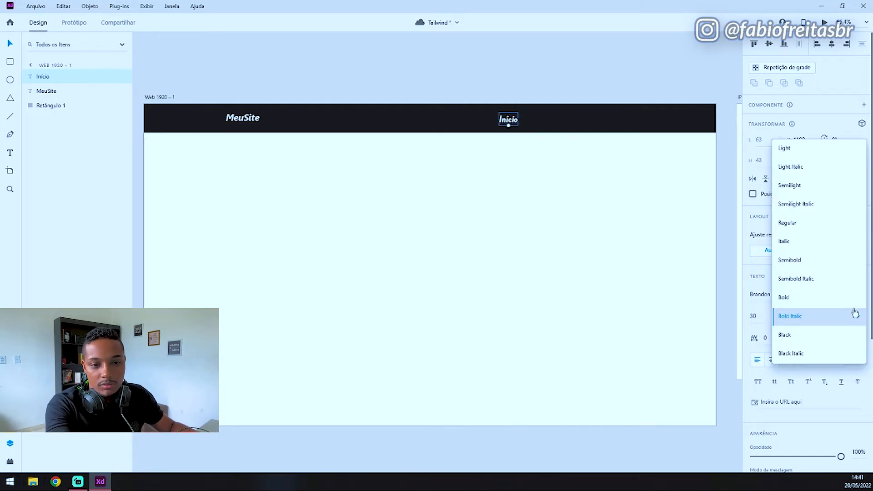
pyautogui.click(816, 226)
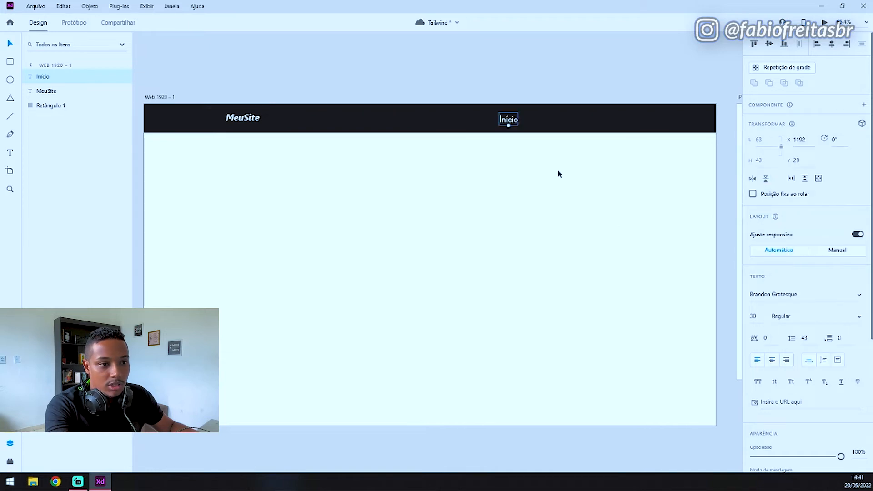
# - Duplicate the Início text along the header bar to create two more menu items reading "Sobre" and "Cursos"
pyautogui.moveTo(503, 129); pyautogui.dragTo(547, 124)
pyautogui.doubleClick(547, 120)
pyautogui.write('Sobre')
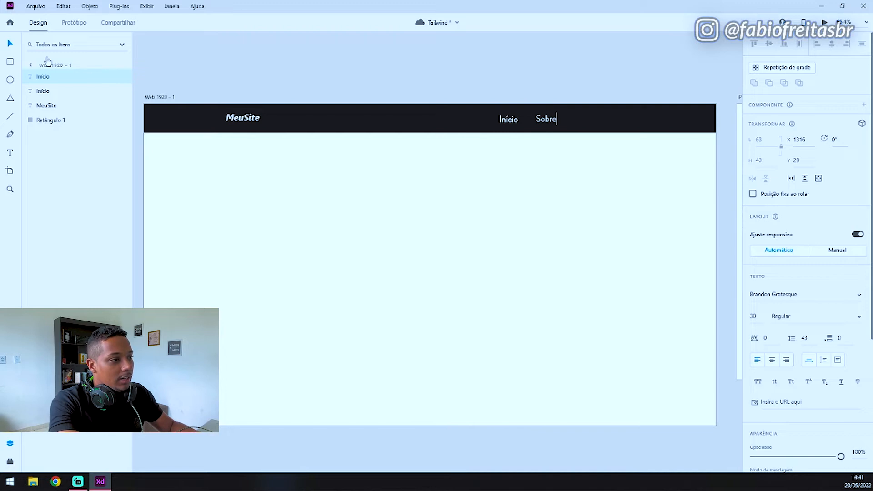
pyautogui.press('Escape')
pyautogui.moveTo(552, 123); pyautogui.dragTo(590, 126)
pyautogui.doubleClick(587, 122)
pyautogui.write('Cursos')
pyautogui.press('Escape')
# - Duplicate Cursos as a fourth menu item reading "Contato" and place it at about X 1588, evenly spaced with the others
pyautogui.moveTo(587, 121); pyautogui.dragTo(640, 120)
pyautogui.doubleClick(638, 120)
pyautogui.write('Cont')
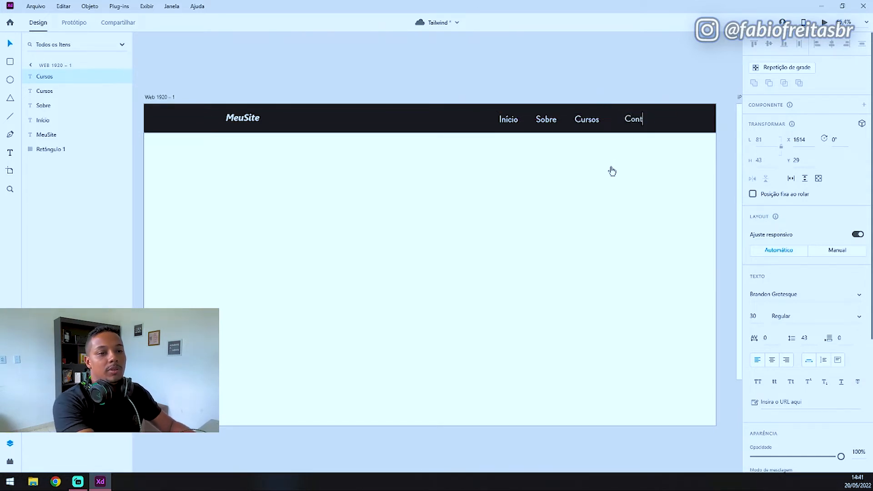
pyautogui.write('ato')
pyautogui.click(10, 44)
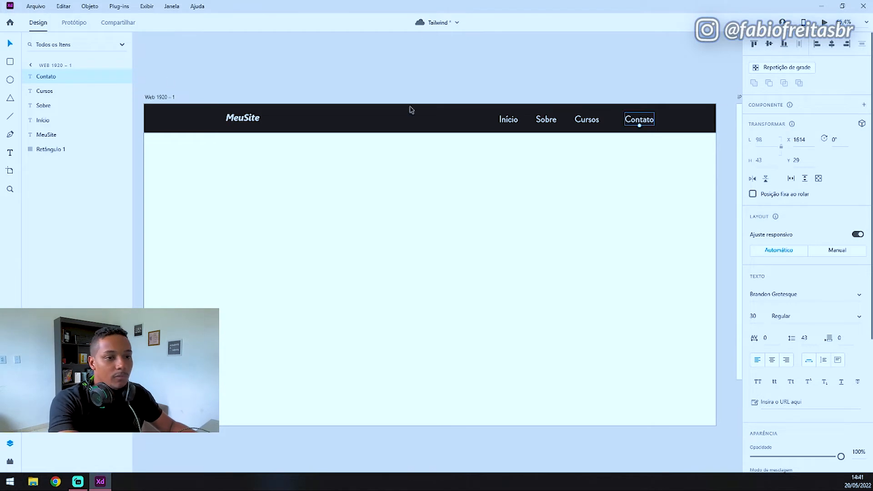
pyautogui.moveTo(632, 125); pyautogui.dragTo(624, 125)
# - Duplicate the header rectangle just below it as a guide and narrow it symmetrically to about 1452 px, ending flush with Contato
pyautogui.click(383, 124)
pyautogui.hotkey('ctrl', 'd')
pyautogui.moveTo(382, 124); pyautogui.dragTo(382, 213)
pyautogui.moveTo(715, 214); pyautogui.dragTo(651, 226)
pyautogui.moveTo(560, 224); pyautogui.dragTo(564, 162)
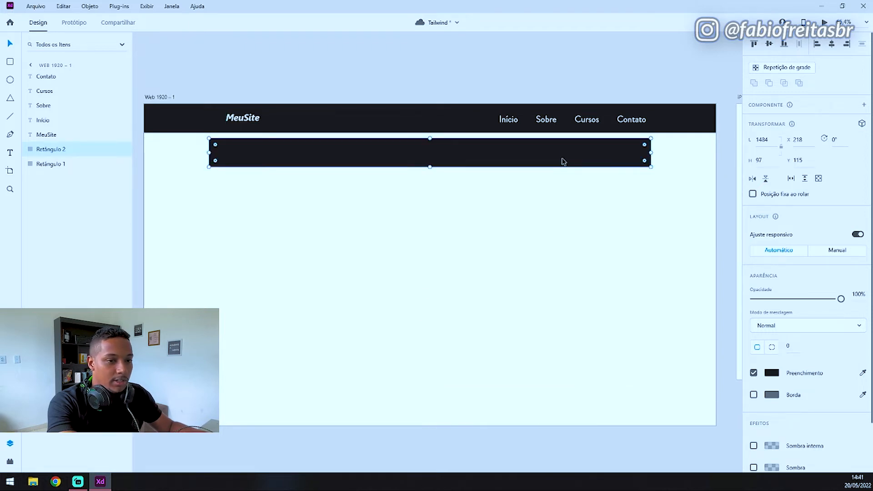
pyautogui.moveTo(650, 153); pyautogui.dragTo(645, 153)
pyautogui.click(632, 120)
pyautogui.keyDown('shift'); pyautogui.click(587, 120); pyautogui.keyUp('shift')
pyautogui.keyDown('shift'); pyautogui.click(546, 119); pyautogui.keyUp('shift')
pyautogui.keyDown('shift'); pyautogui.click(506, 120); pyautogui.keyUp('shift')
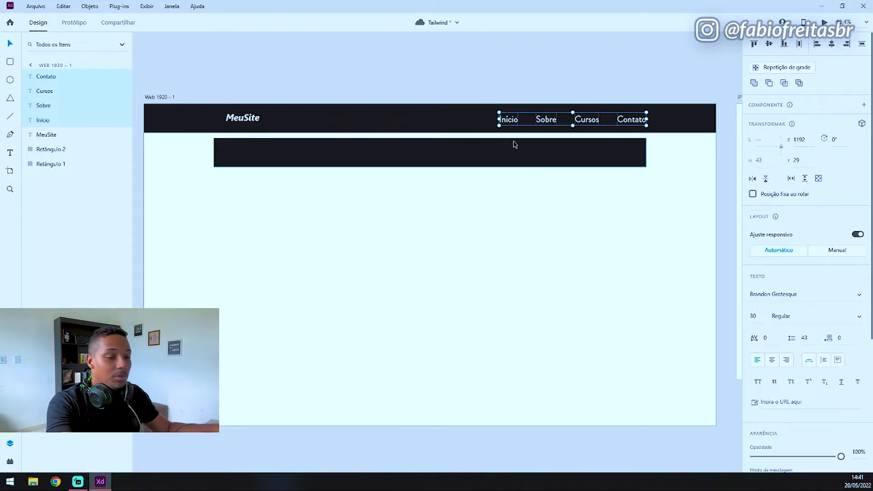
pyautogui.click(501, 165)
pyautogui.moveTo(647, 152); pyautogui.dragTo(666, 153)
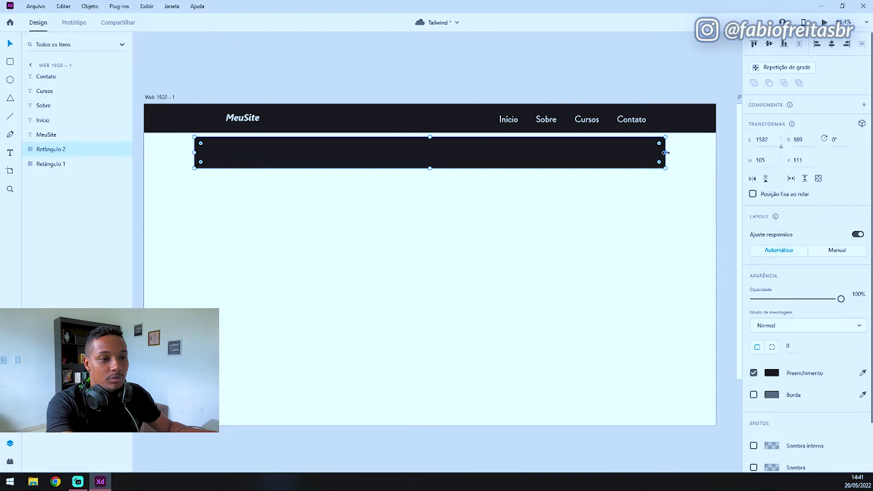
pyautogui.hotkey('ctrl', 'z')
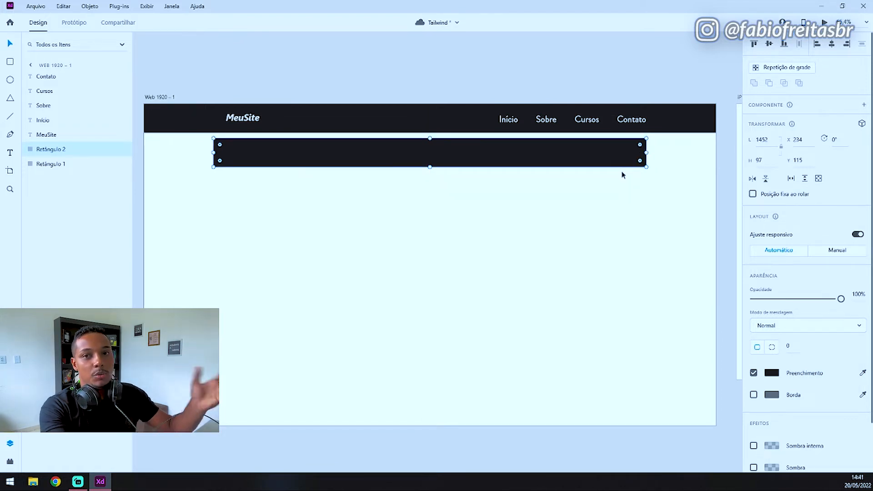
# - Move MeuSite to X 234, flush with the guide rectangle's left edge, and delete the guide rectangle
pyautogui.click(251, 122)
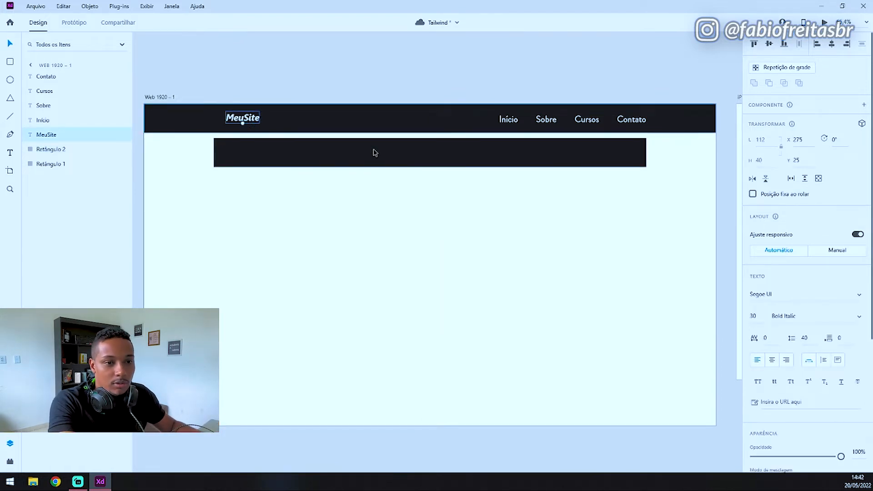
pyautogui.click(558, 160)
pyautogui.click(630, 122)
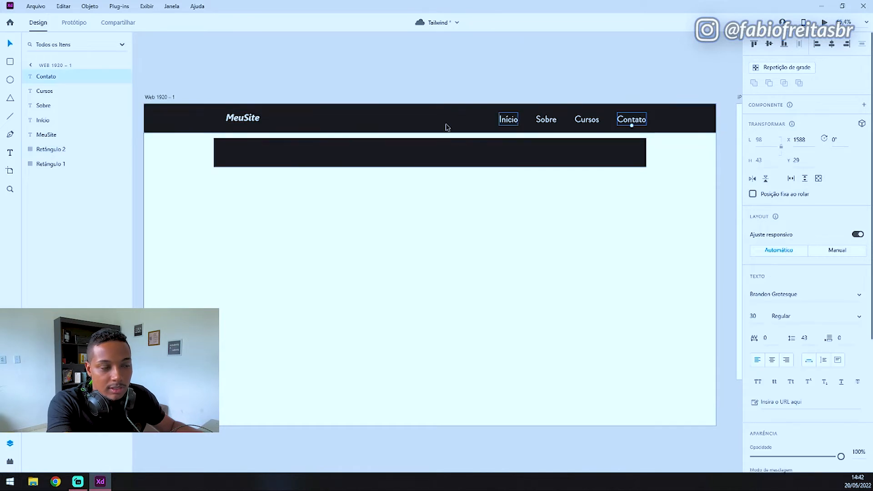
pyautogui.click(243, 119)
pyautogui.click(271, 190)
pyautogui.click(392, 144)
pyautogui.press('Delete')
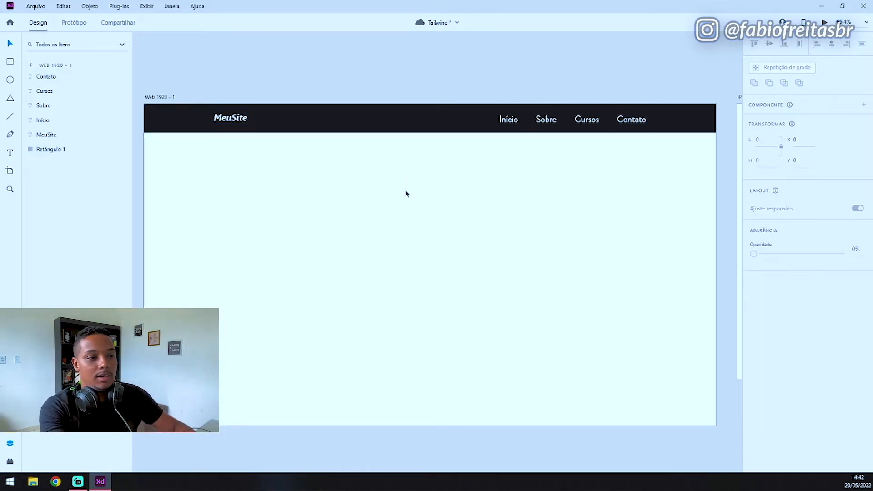
pyautogui.click(631, 120)
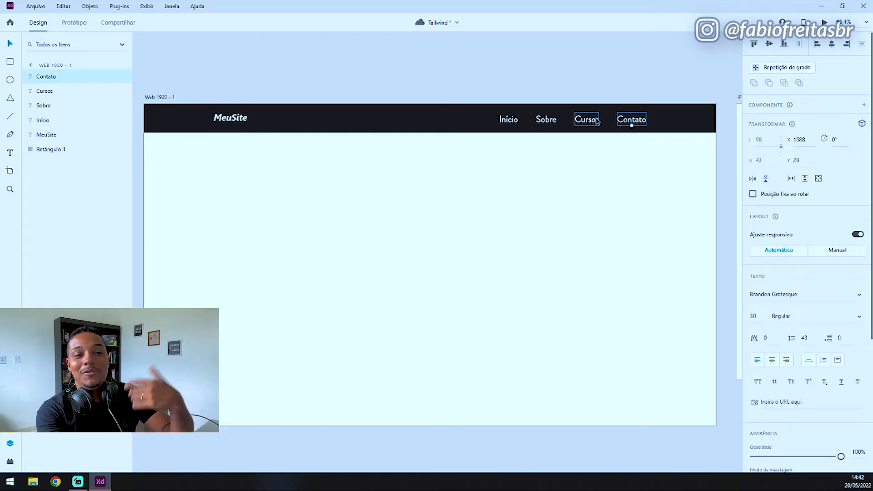
pyautogui.moveTo(660, 206); pyautogui.dragTo(479, 109)
pyautogui.click(599, 195)
pyautogui.moveTo(659, 161); pyautogui.dragTo(494, 126)
pyautogui.click(612, 157)
pyautogui.click(622, 119)
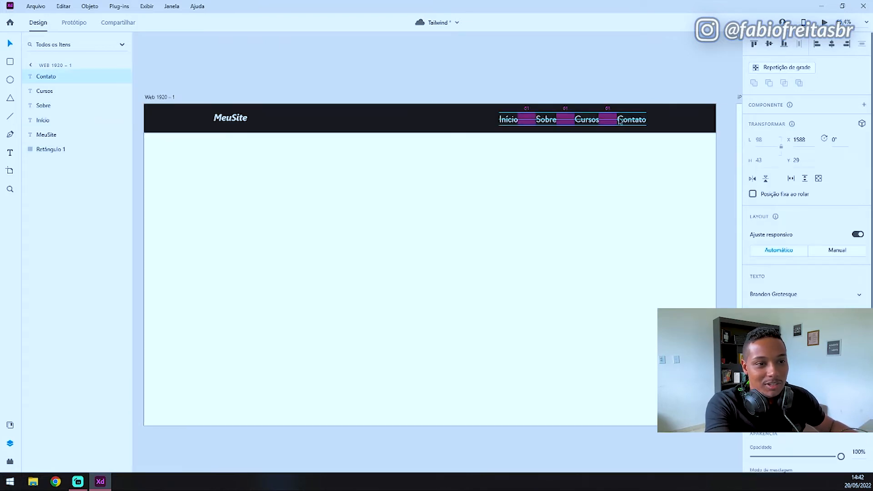
pyautogui.moveTo(629, 121)
pyautogui.mouseDown()
pyautogui.moveTo(678, 128)
pyautogui.moveTo(672, 132)
pyautogui.mouseUp()
pyautogui.hotkey('ctrl', 'z')
pyautogui.moveTo(512, 127); pyautogui.dragTo(472, 125)
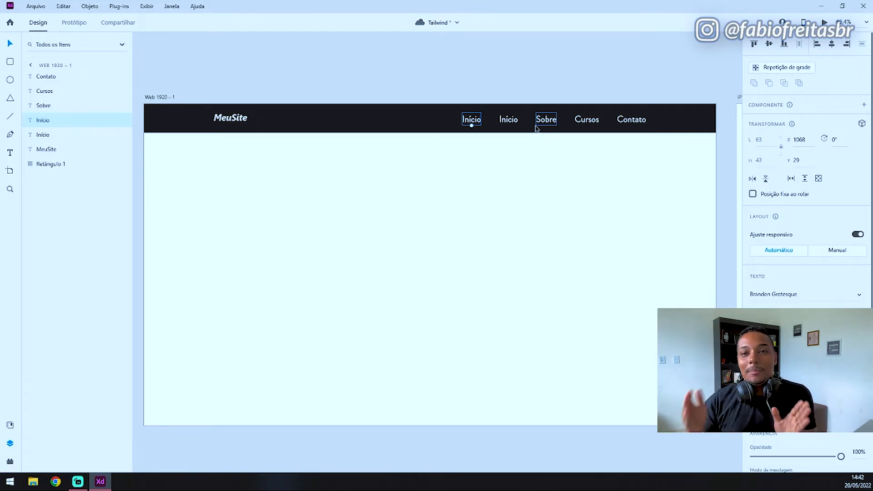
pyautogui.press('Delete')
# - Shift Cursos and Sobre left to uneven spacing, and distribute the four menu items horizontally
pyautogui.click(625, 122)
pyautogui.moveTo(587, 122); pyautogui.dragTo(579, 122)
pyautogui.moveTo(540, 124); pyautogui.dragTo(520, 125)
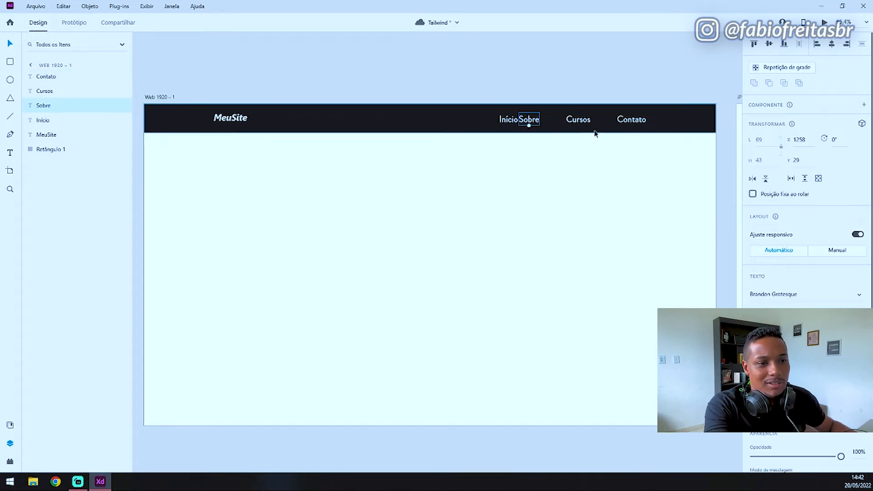
pyautogui.keyDown('shift'); pyautogui.click(508, 124); pyautogui.keyUp('shift')
pyautogui.keyDown('shift'); pyautogui.click(578, 121); pyautogui.keyUp('shift')
pyautogui.keyDown('shift'); pyautogui.click(626, 122); pyautogui.keyUp('shift')
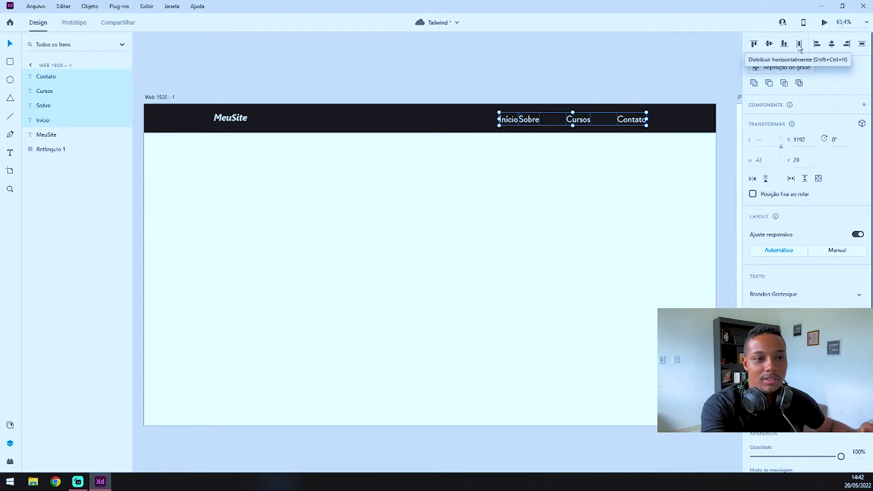
pyautogui.click(799, 44)
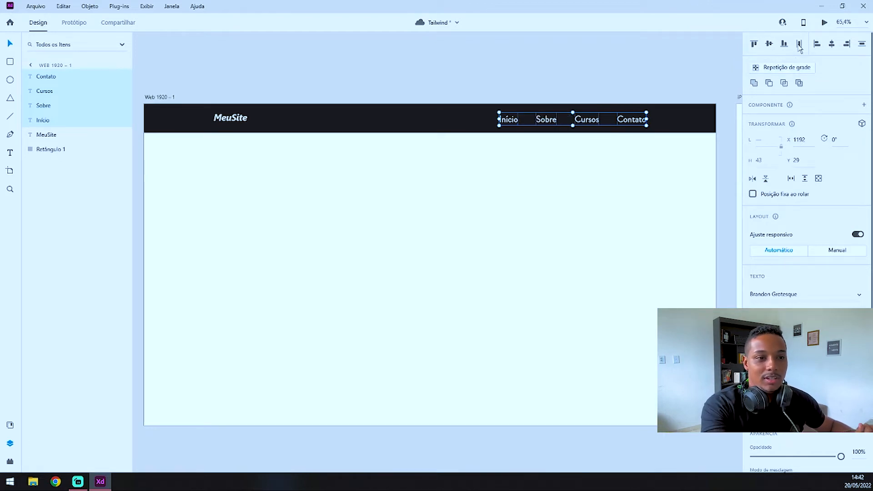
# - Set the four menu items to uppercase and spread them out with wider, even gaps along the header bar
pyautogui.click(656, 234)
pyautogui.click(639, 124)
pyautogui.keyDown('shift'); pyautogui.click(586, 123); pyautogui.keyUp('shift')
pyautogui.keyDown('shift'); pyautogui.click(547, 123); pyautogui.keyUp('shift')
pyautogui.keyDown('shift'); pyautogui.click(514, 123); pyautogui.keyUp('shift')
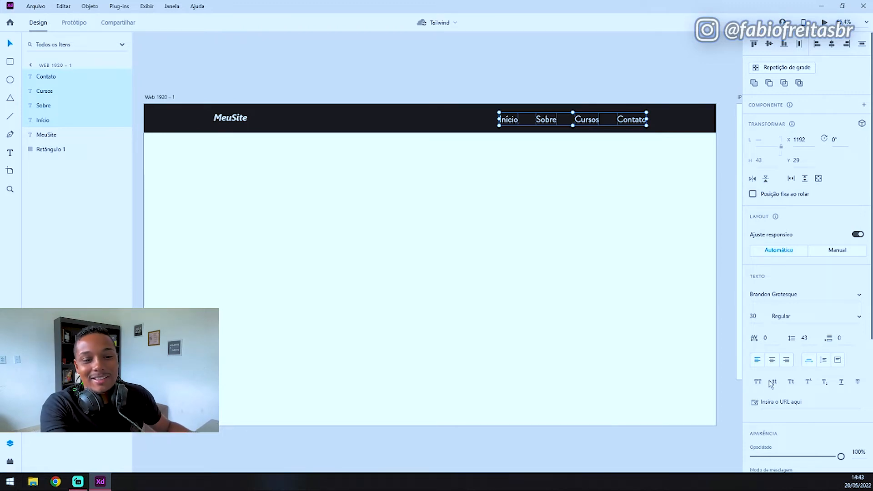
pyautogui.click(758, 384)
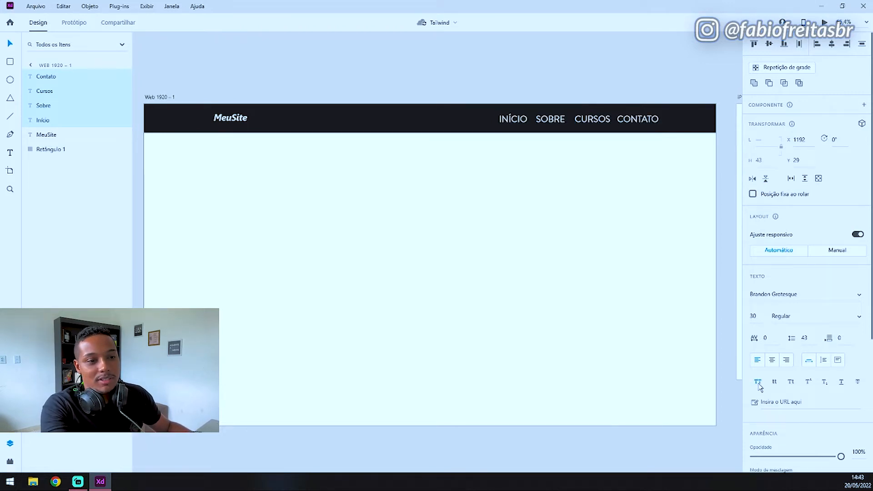
pyautogui.moveTo(642, 119); pyautogui.dragTo(635, 119)
pyautogui.moveTo(490, 119); pyautogui.dragTo(448, 168)
# - Duplicate the header rectangle below it at about Y 130 and narrow it to about 1452 px, starting flush with MeuSite
pyautogui.click(422, 117)
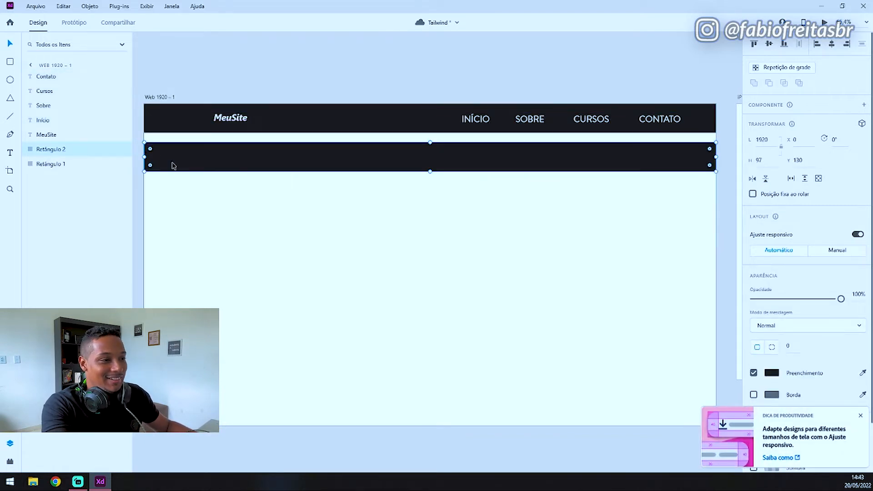
pyautogui.moveTo(147, 157); pyautogui.dragTo(213, 158)
pyautogui.click(659, 119)
pyautogui.keyDown('shift'); pyautogui.click(574, 125); pyautogui.keyUp('shift')
pyautogui.click(604, 154)
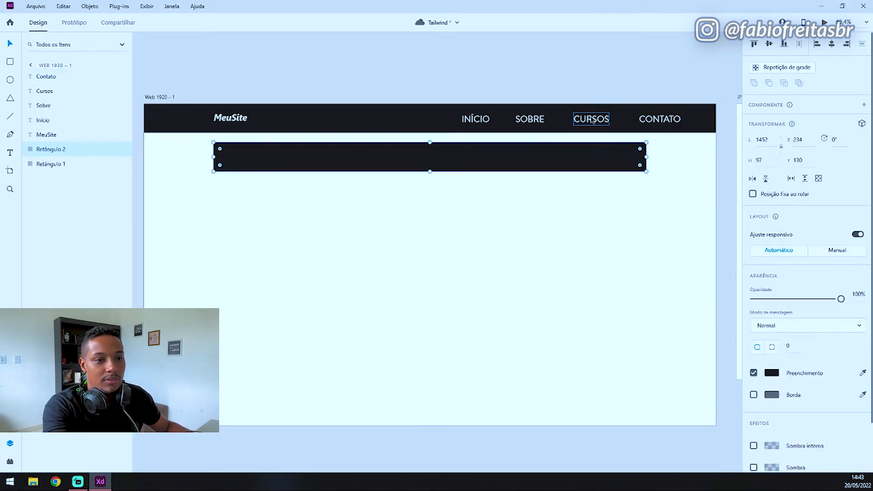
# - Align the menu's right end with the guide rectangle's right edge and distribute the four items horizontally with tighter gaps
pyautogui.click(590, 120)
pyautogui.keyDown('shift'); pyautogui.click(659, 119); pyautogui.keyUp('shift')
pyautogui.keyDown('shift'); pyautogui.click(530, 119); pyautogui.keyUp('shift')
pyautogui.keyDown('shift'); pyautogui.click(476, 119); pyautogui.keyUp('shift')
pyautogui.moveTo(534, 120); pyautogui.dragTo(500, 120)
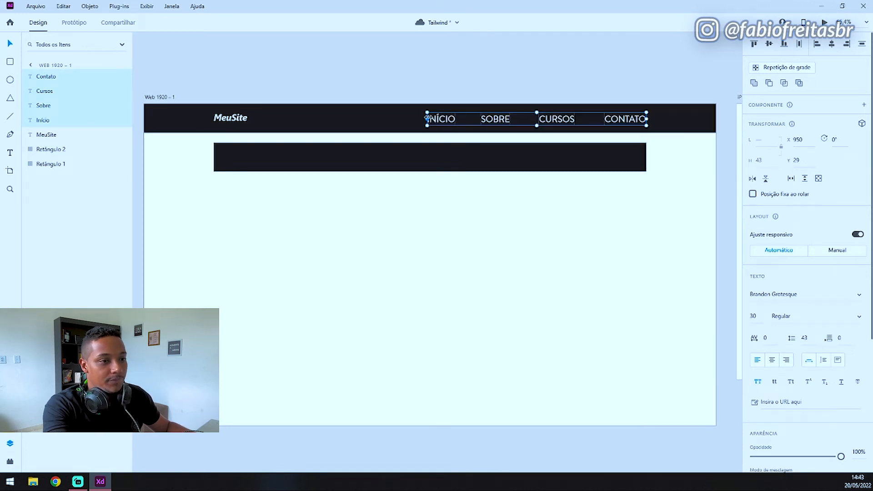
pyautogui.moveTo(428, 119); pyautogui.dragTo(454, 119)
pyautogui.click(800, 45)
# - Delete the guide rectangle below the header bar
pyautogui.click(647, 241)
pyautogui.click(610, 169)
pyautogui.press('Delete')
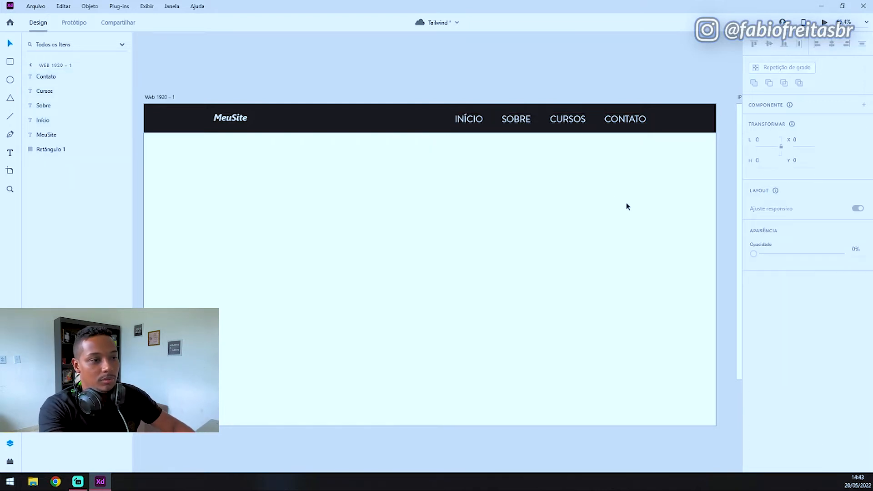
# - Change the header rectangle's fill to the dark blue #113F8F
pyautogui.click(376, 131)
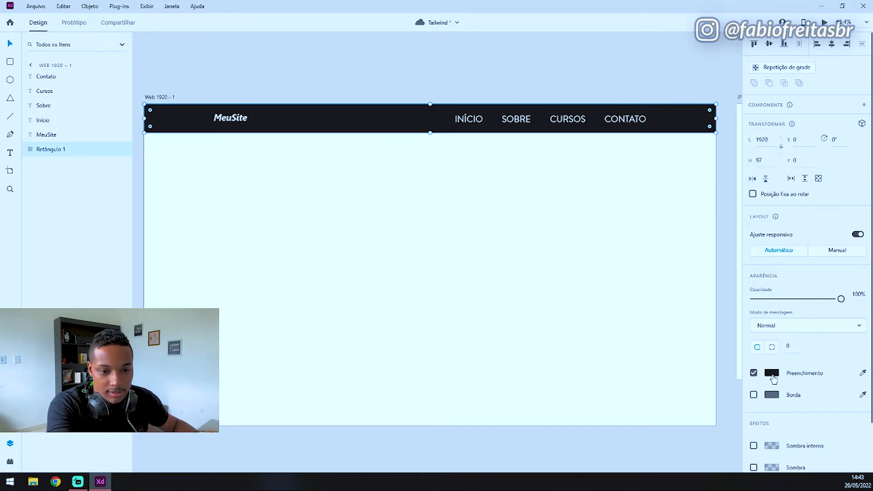
pyautogui.click(770, 375)
pyautogui.moveTo(728, 362); pyautogui.dragTo(706, 357)
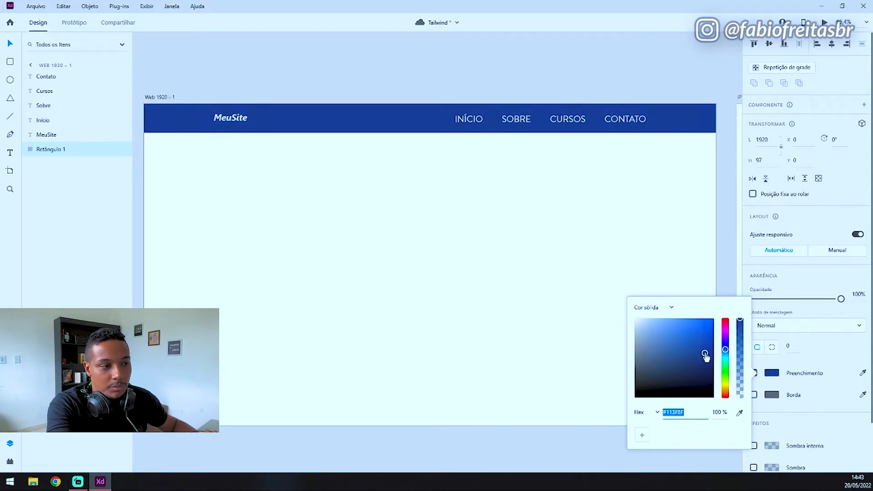
# - Set the MeuSite text's font to Brandon Grotesque
pyautogui.click(230, 121)
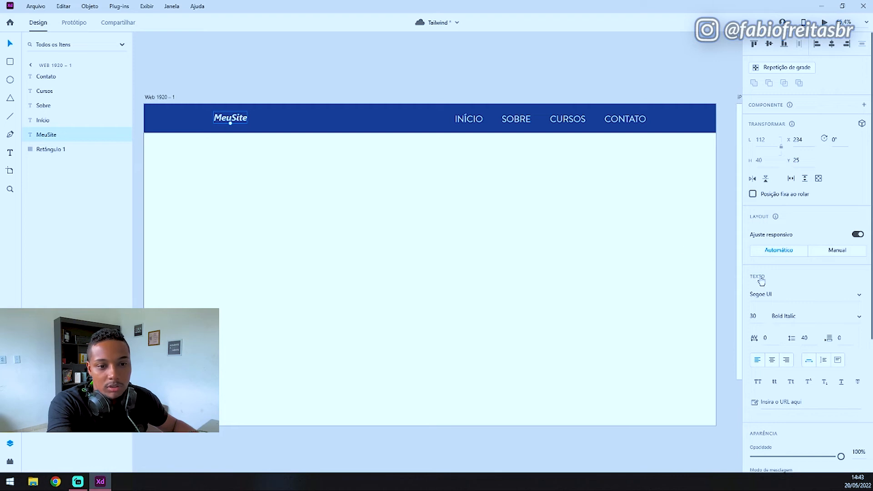
pyautogui.click(774, 290)
pyautogui.write('Bran')
pyautogui.press('Return')
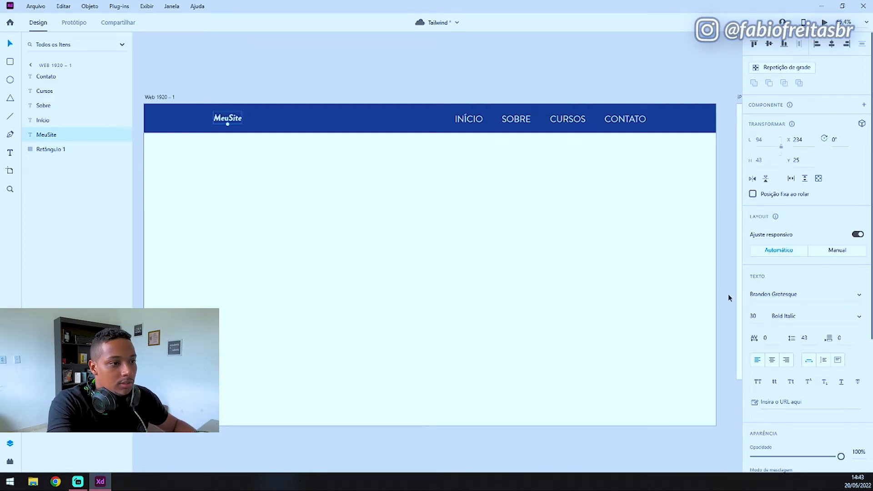
pyautogui.click(697, 301)
pyautogui.click(227, 118)
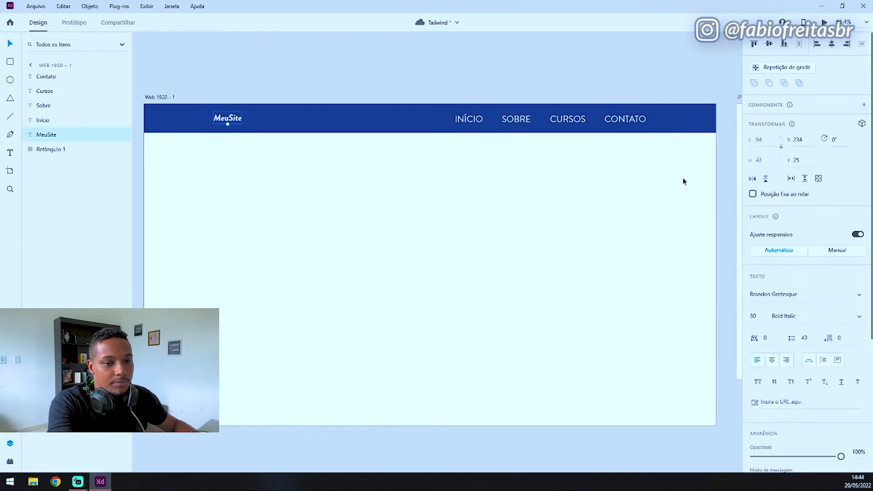
# - Set the MeuSite title's font size to 38 and shift the text slightly to X 231, Y 18
pyautogui.click(761, 316)
pyautogui.press('Up')
pyautogui.press('Up')
pyautogui.press('Up')
pyautogui.press('Up')
pyautogui.press('Up')
pyautogui.press('Up')
pyautogui.press('Up')
pyautogui.press('Up')
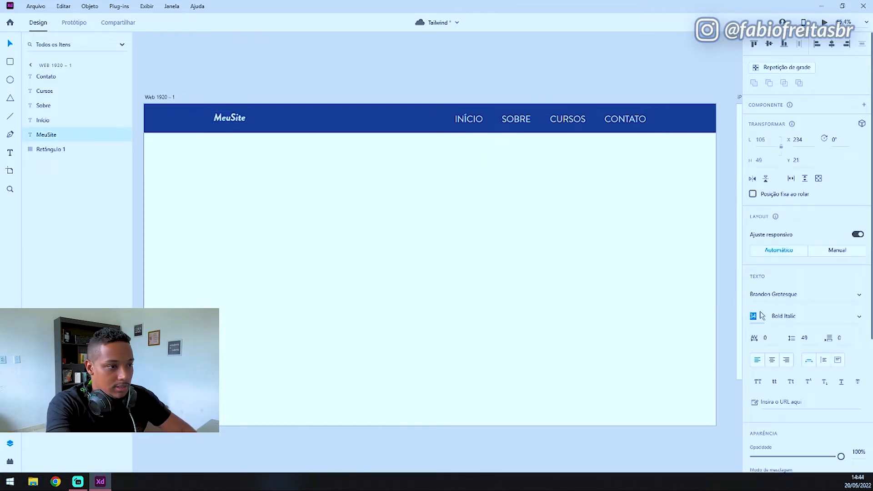
pyautogui.moveTo(238, 127); pyautogui.dragTo(237, 127)
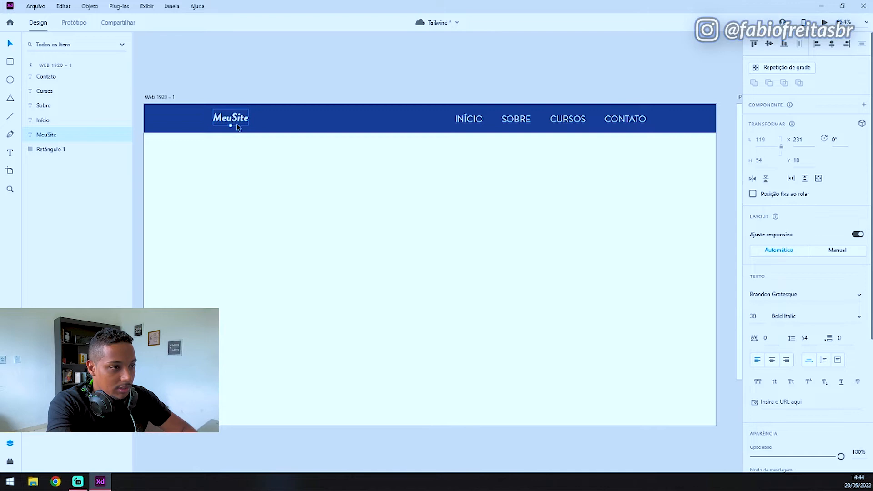
pyautogui.click(279, 190)
pyautogui.moveTo(614, 199); pyautogui.dragTo(278, 88)
pyautogui.click(454, 214)
# - Draw a full-width banner rectangle about 1920 × 443 px directly below the header, with no border and a light grey fill
pyautogui.click(7, 64)
pyautogui.moveTo(144, 132)
pyautogui.mouseDown()
pyautogui.moveTo(636, 229)
pyautogui.moveTo(722, 281)
pyautogui.moveTo(717, 265)
pyautogui.mouseUp()
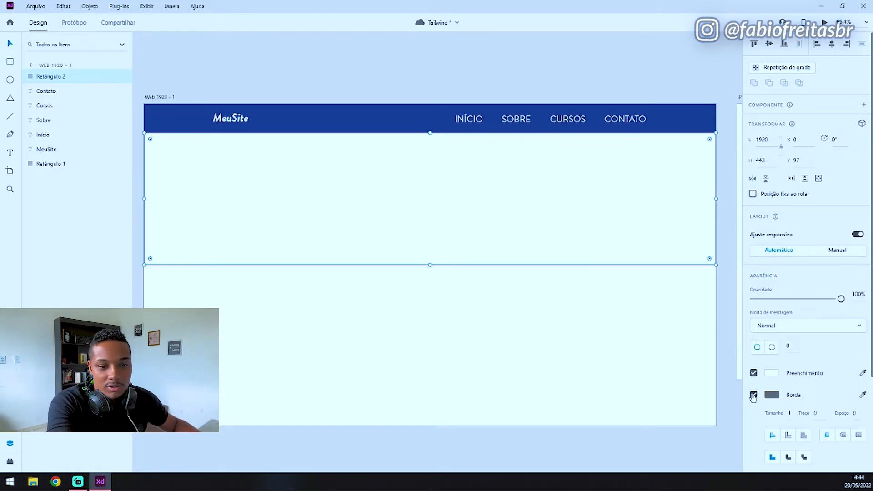
pyautogui.click(754, 396)
pyautogui.click(772, 374)
pyautogui.moveTo(645, 346); pyautogui.dragTo(623, 331)
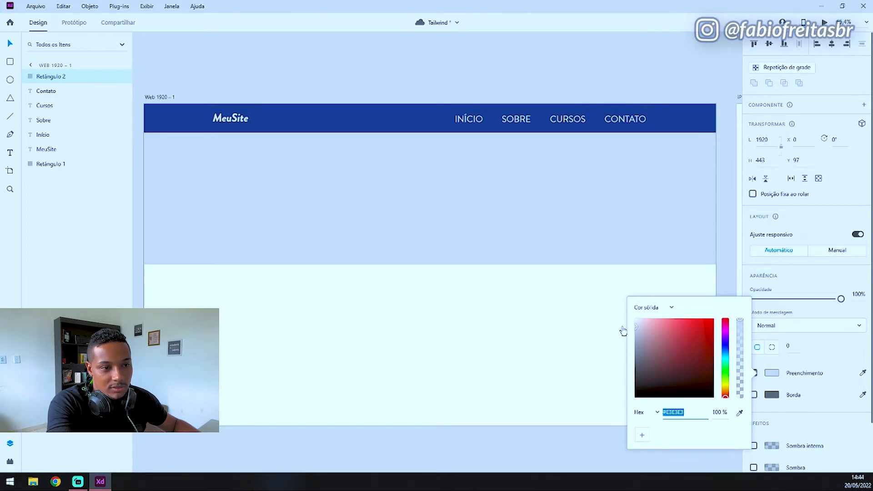
pyautogui.click(515, 250)
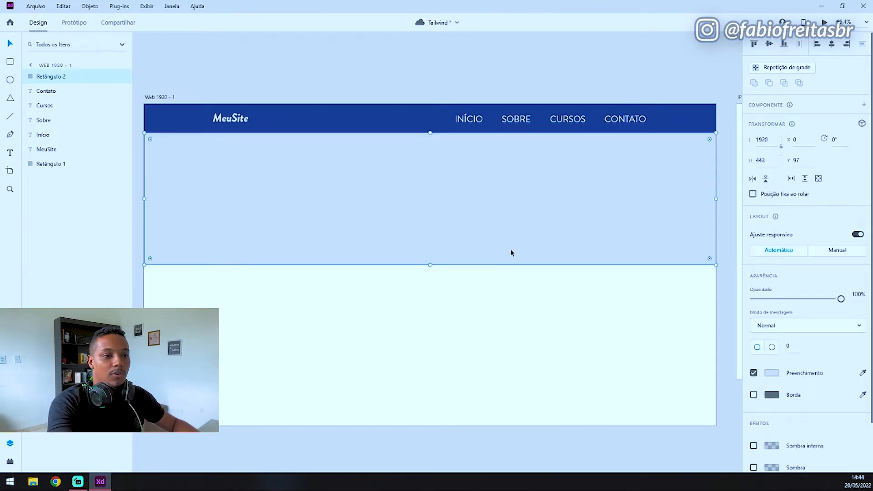
# - Extend the Web 1920 artboard downward to a height of about 1748 px
pyautogui.click(496, 369)
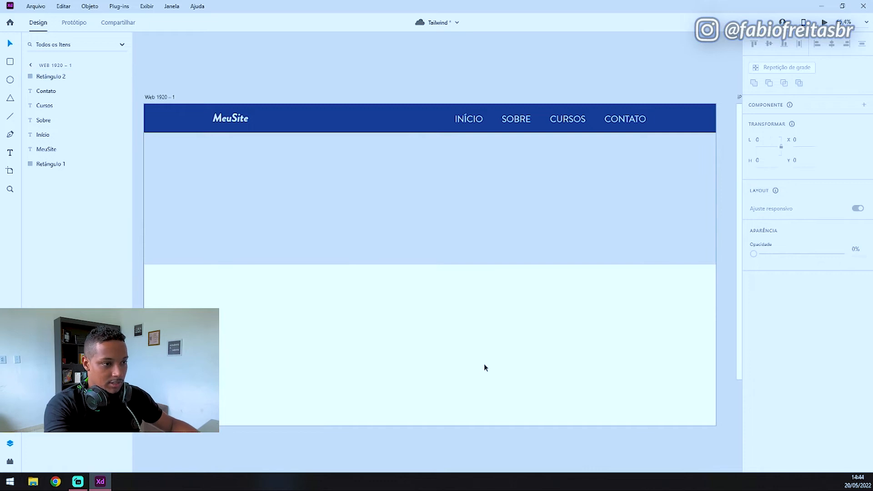
pyautogui.scroll(-3, 444, 261)
pyautogui.scroll(3, 418, 324)
pyautogui.click(457, 336)
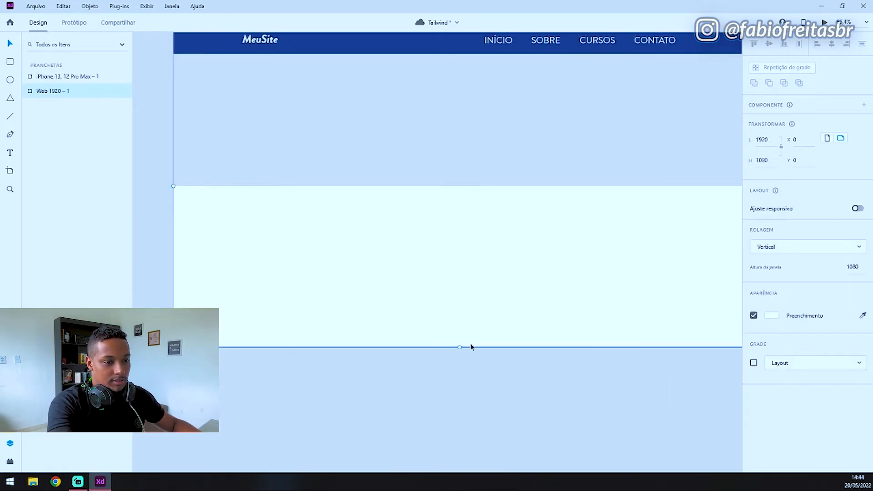
pyautogui.moveTo(459, 348); pyautogui.dragTo(457, 471)
pyautogui.scroll(-5, 436, 305)
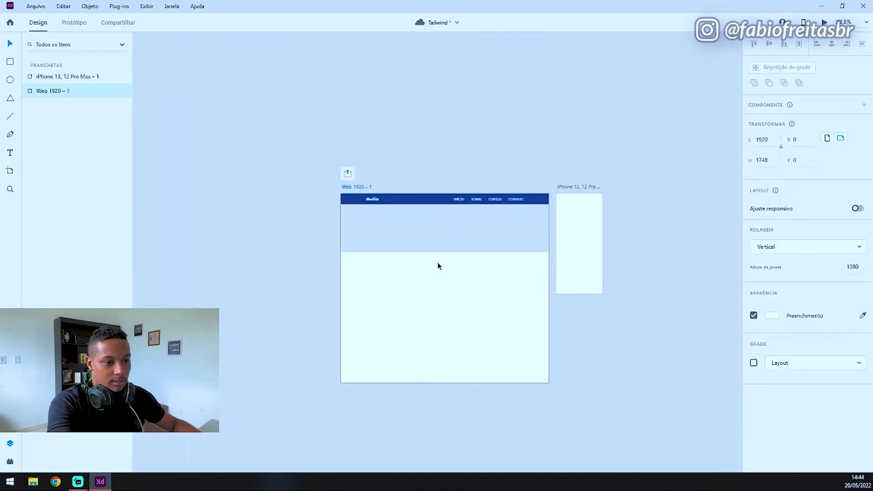
pyautogui.scroll(1, 451, 259)
pyautogui.click(436, 334)
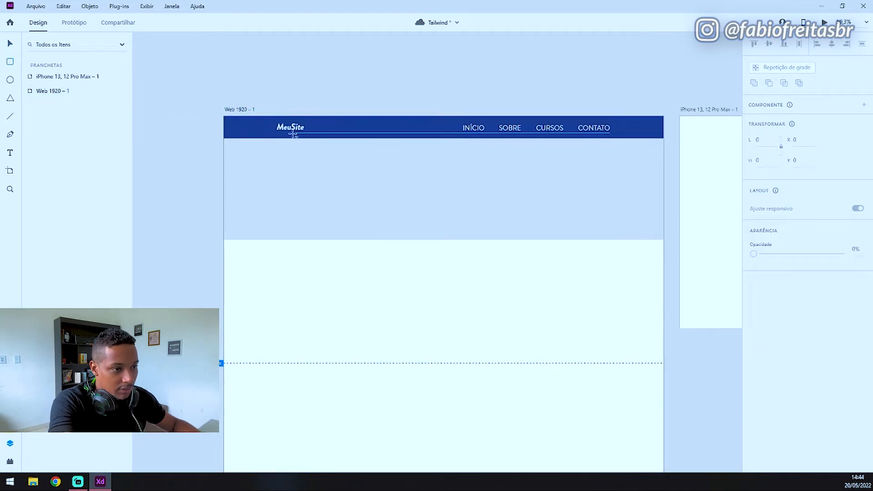
# - Draw a card rectangle about 405 × 448 px with corners rounded to about 38, placed below the banner in line with the site title
pyautogui.moveTo(348, 243)
pyautogui.mouseDown()
pyautogui.moveTo(362, 277)
pyautogui.moveTo(370, 249)
pyautogui.mouseUp()
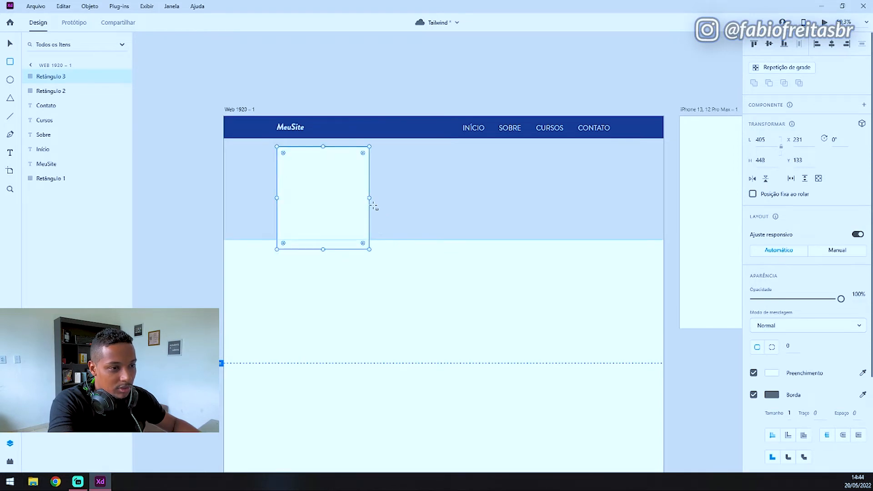
pyautogui.moveTo(363, 154); pyautogui.dragTo(363, 156)
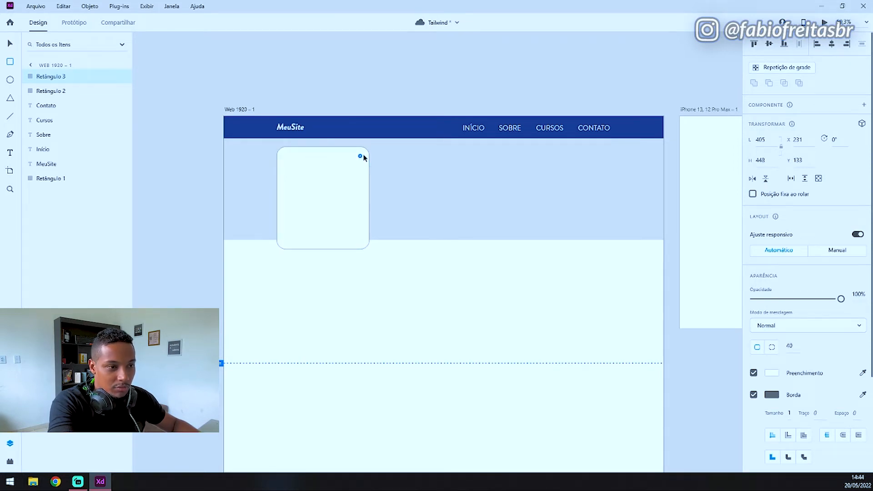
pyautogui.hotkey('ctrl', 'z')
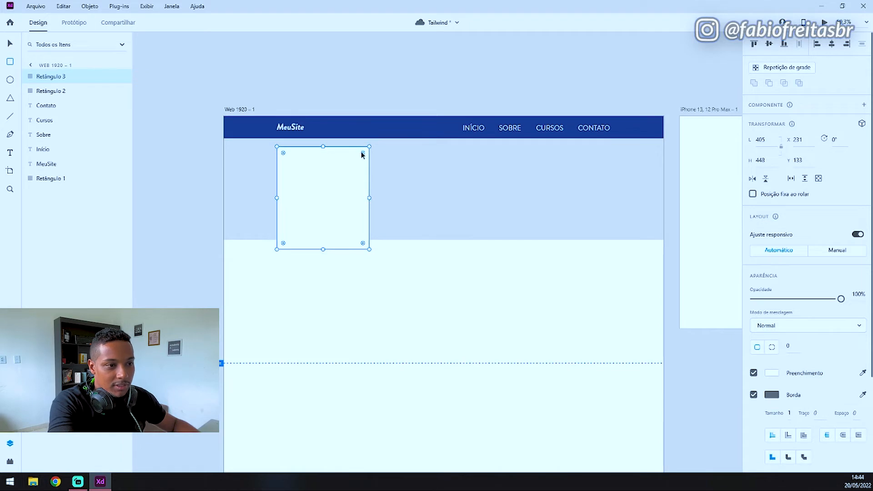
pyautogui.moveTo(363, 155); pyautogui.dragTo(300, 316)
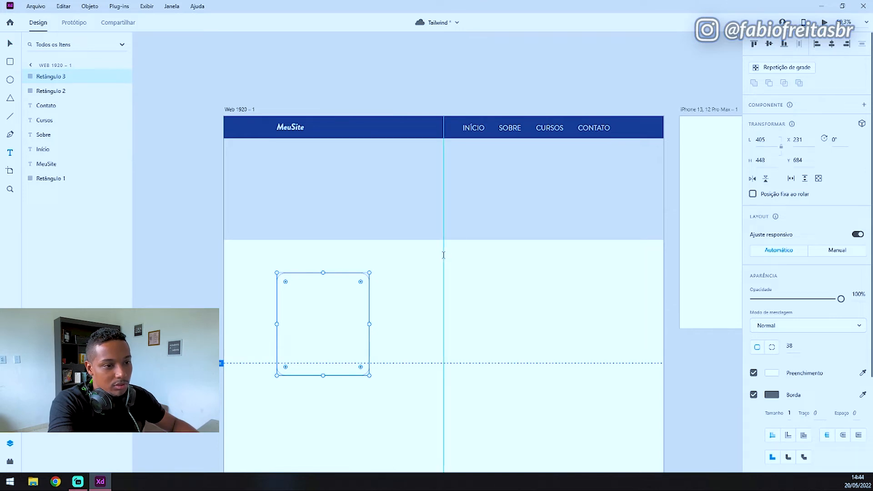
# - Add the heading text MÓDULOS DO CURSO just below the banner
pyautogui.click(443, 255)
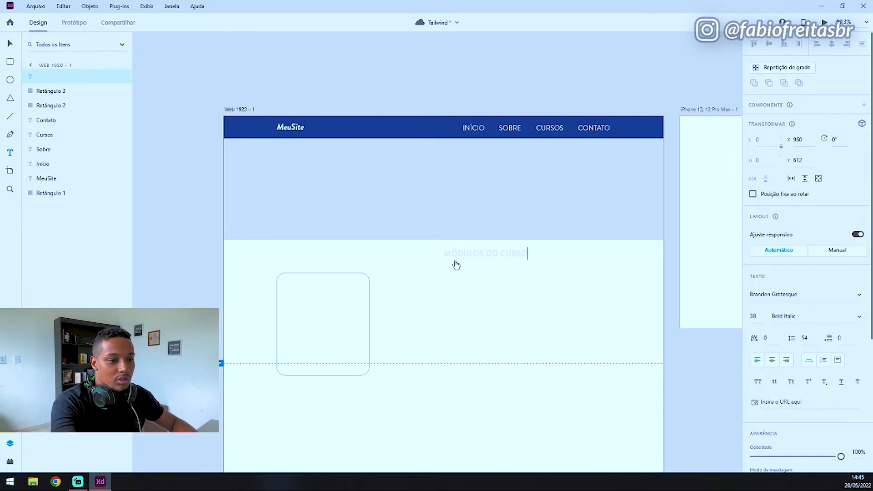
pyautogui.hotkey('ctrl', 'a')
pyautogui.click(11, 44)
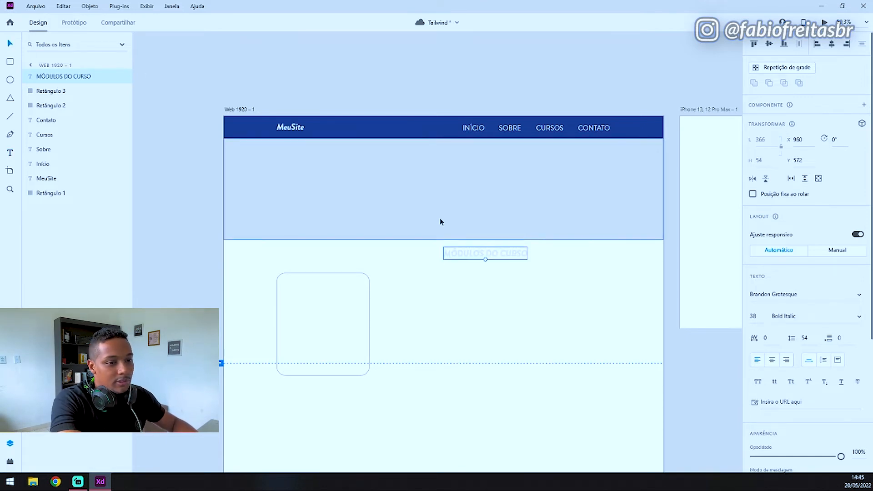
# - Change the MÓDULOS DO CURSO heading's fill to the dark grey #373737
pyautogui.scroll(-4, 782, 330)
pyautogui.click(777, 322)
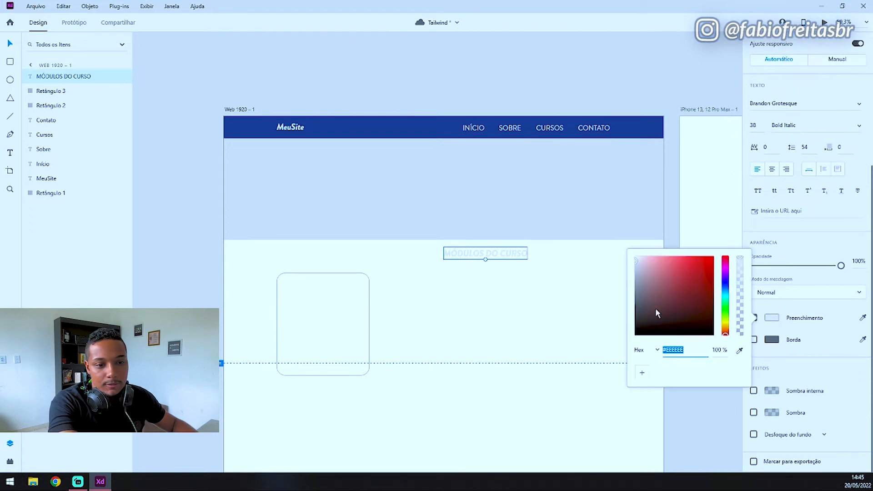
pyautogui.moveTo(678, 315); pyautogui.dragTo(617, 321)
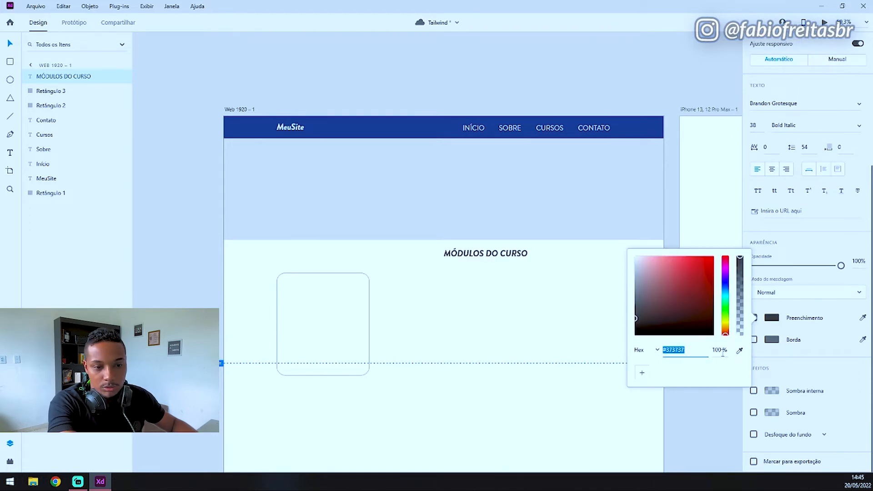
pyautogui.click(517, 384)
# - Save the header's blue #113F8F and the banner's light grey #E5E5E5 as colour swatches
pyautogui.click(404, 134)
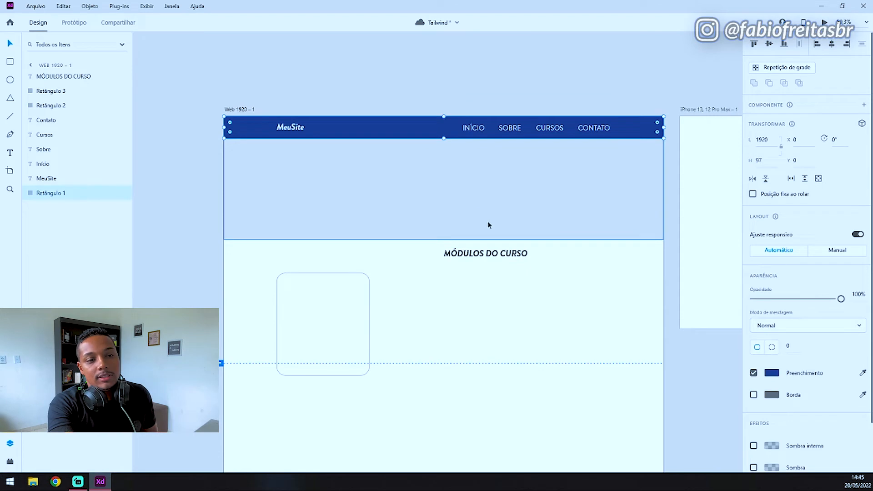
pyautogui.click(773, 373)
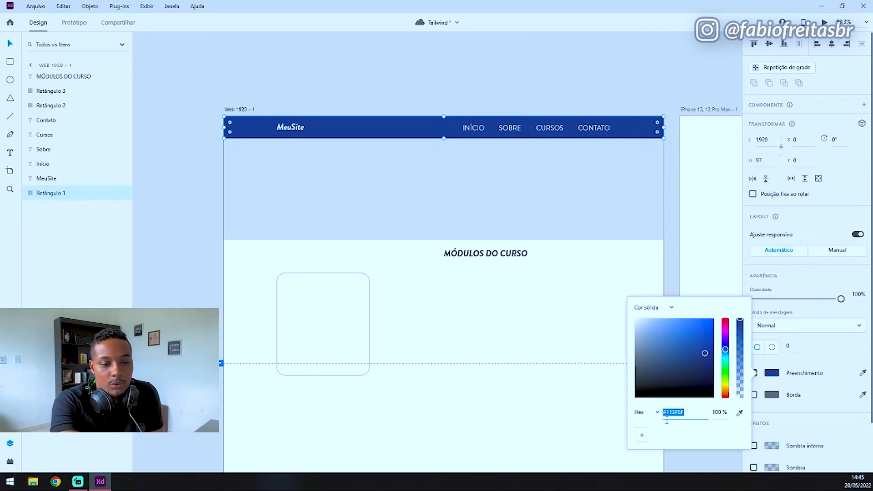
pyautogui.click(642, 438)
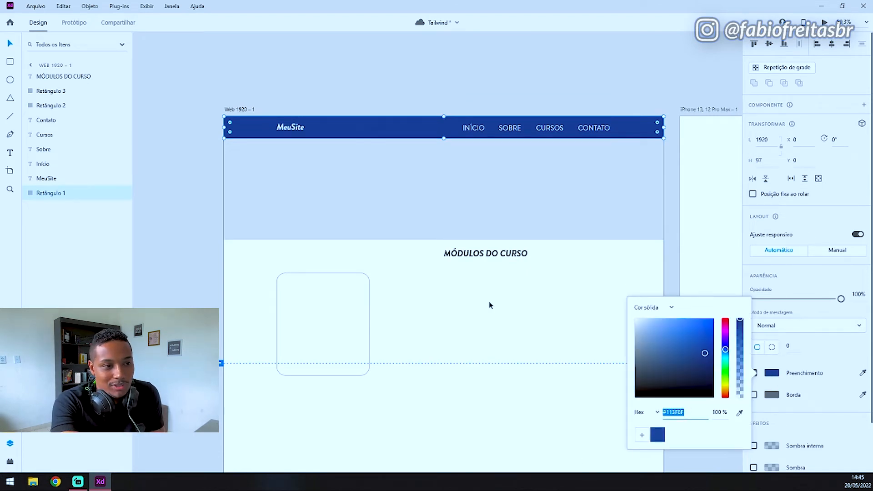
pyautogui.click(489, 206)
pyautogui.click(768, 374)
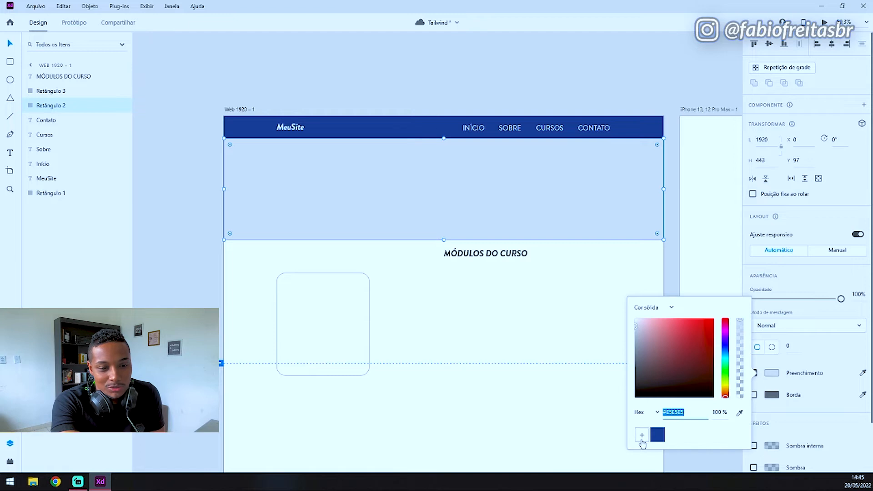
pyautogui.click(643, 437)
pyautogui.click(508, 267)
# - Save the MÓDULOS DO CURSO heading's dark grey #373737 as a colour swatch
pyautogui.click(503, 255)
pyautogui.scroll(-5, 774, 368)
pyautogui.click(773, 319)
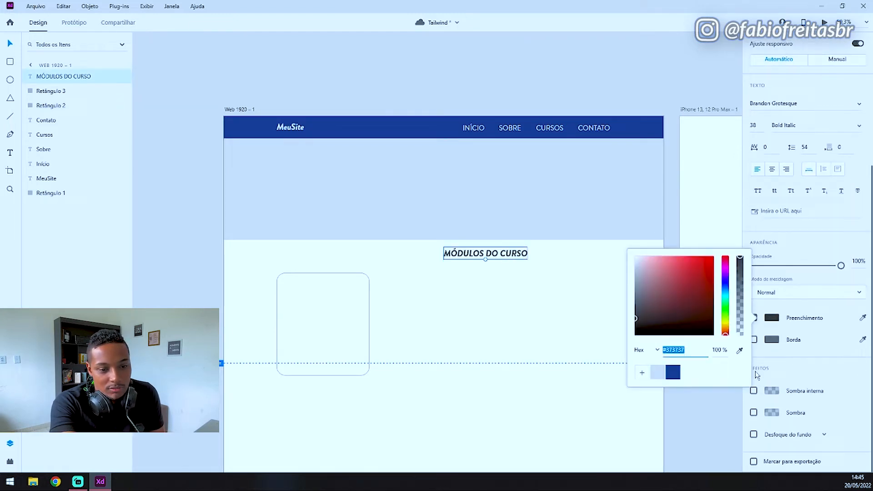
pyautogui.click(641, 381)
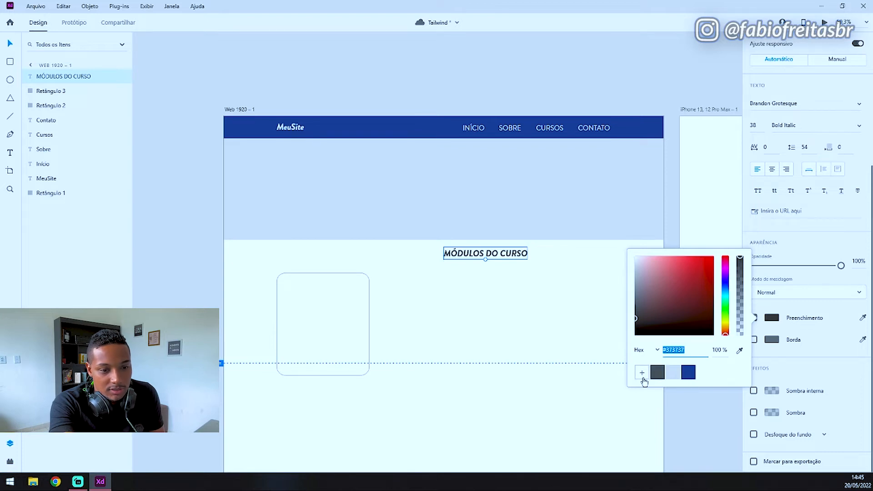
pyautogui.click(434, 399)
# - Centre the MÓDULOS DO CURSO heading horizontally on the artboard at Y 586 and move the card down to Y 704
pyautogui.moveTo(513, 255); pyautogui.dragTo(469, 257)
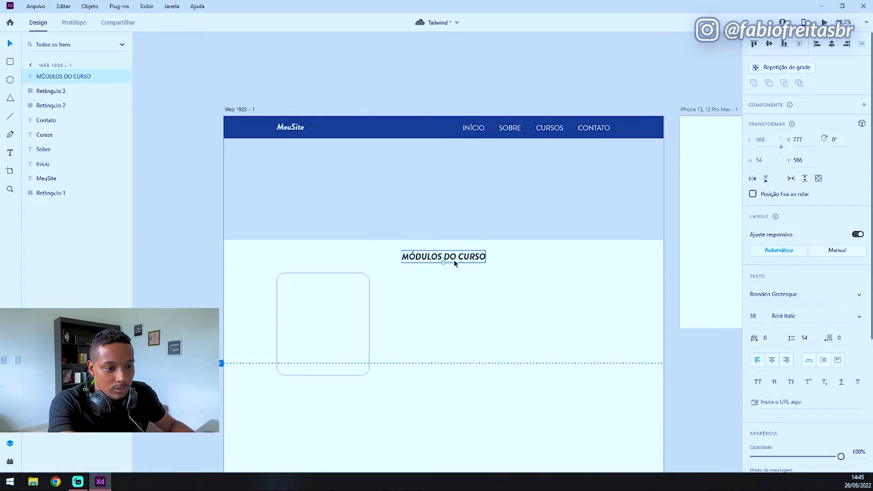
pyautogui.doubleClick(446, 258)
pyautogui.click(440, 257)
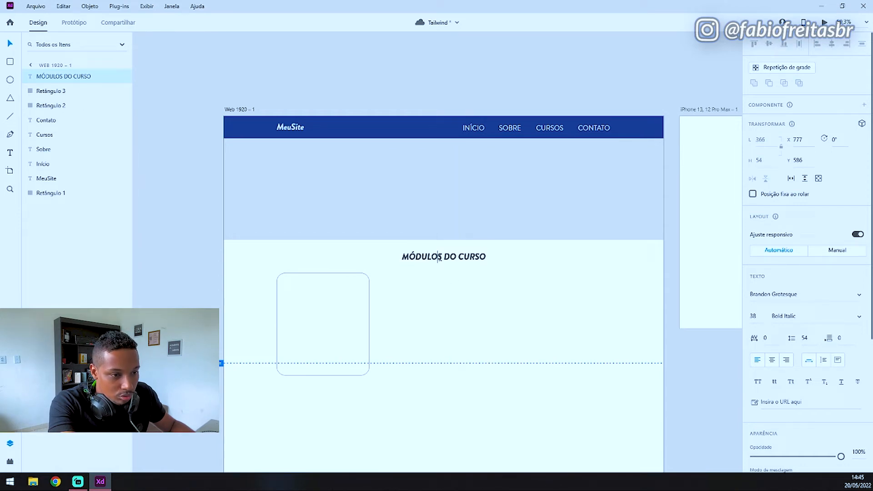
pyautogui.click(335, 324)
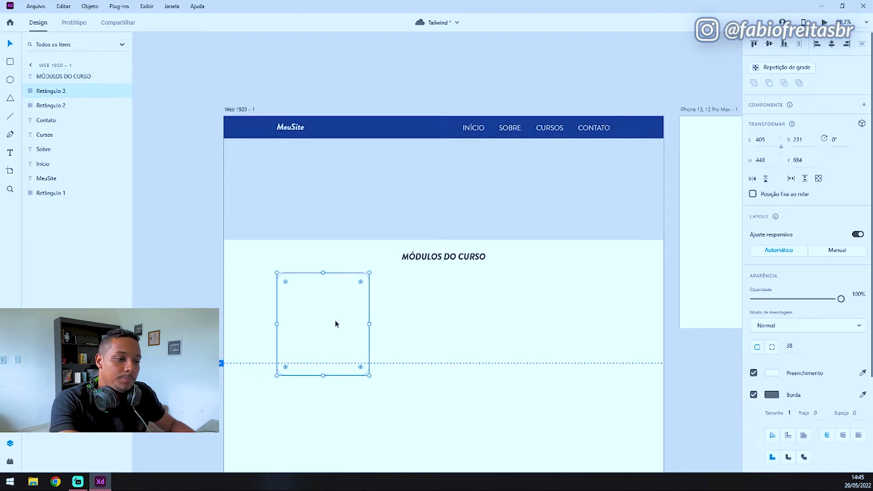
pyautogui.moveTo(342, 310); pyautogui.dragTo(345, 315)
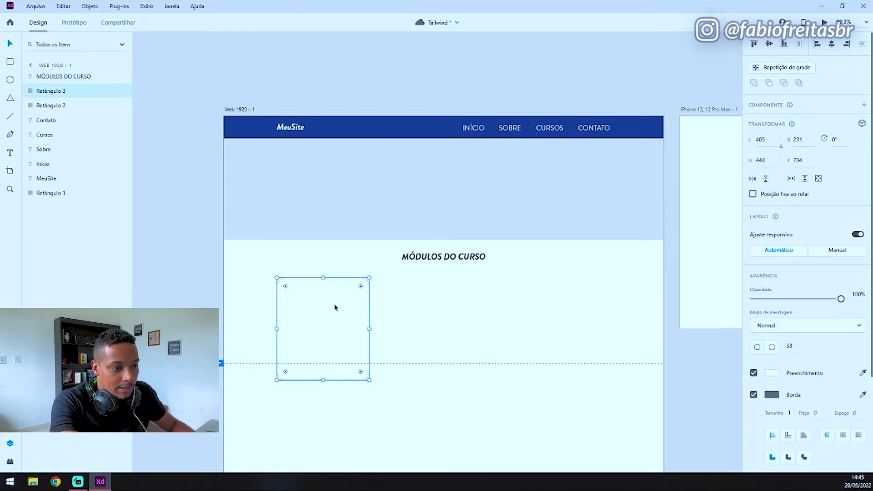
# - Remove the card's border and fill it with the saved light grey swatch
pyautogui.click(753, 394)
pyautogui.click(772, 373)
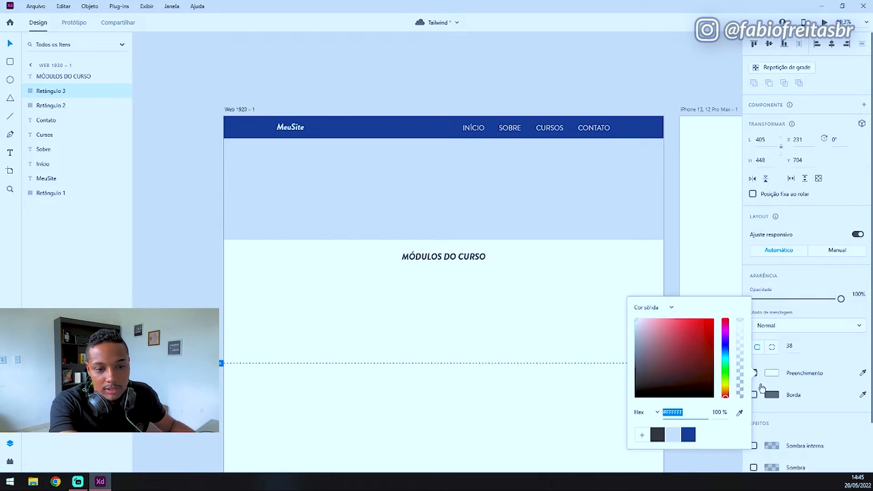
pyautogui.click(681, 437)
pyautogui.click(446, 421)
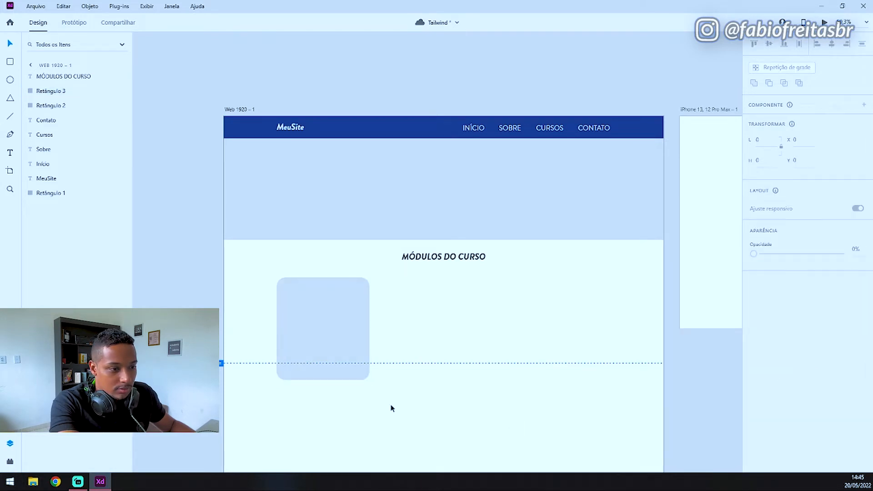
# - Change the card's fill to a paler grey than the banner's
pyautogui.scroll(3, 342, 343)
pyautogui.click(376, 333)
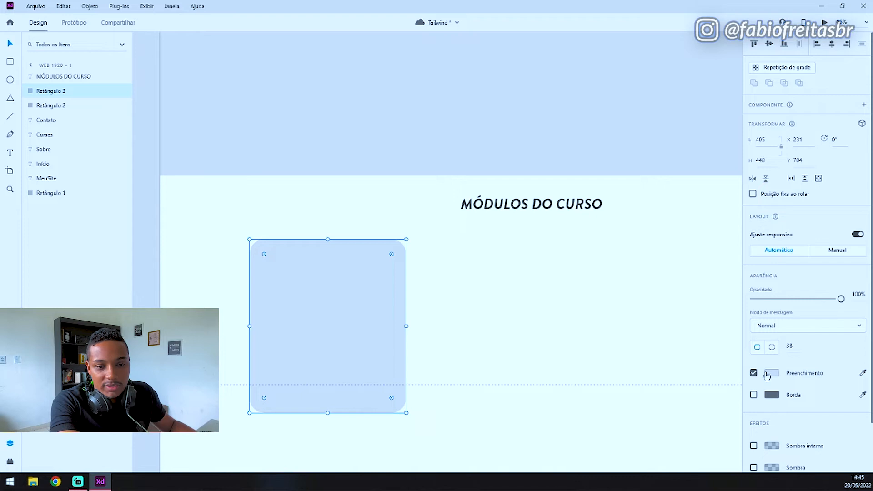
pyautogui.click(772, 373)
pyautogui.moveTo(657, 337); pyautogui.dragTo(629, 327)
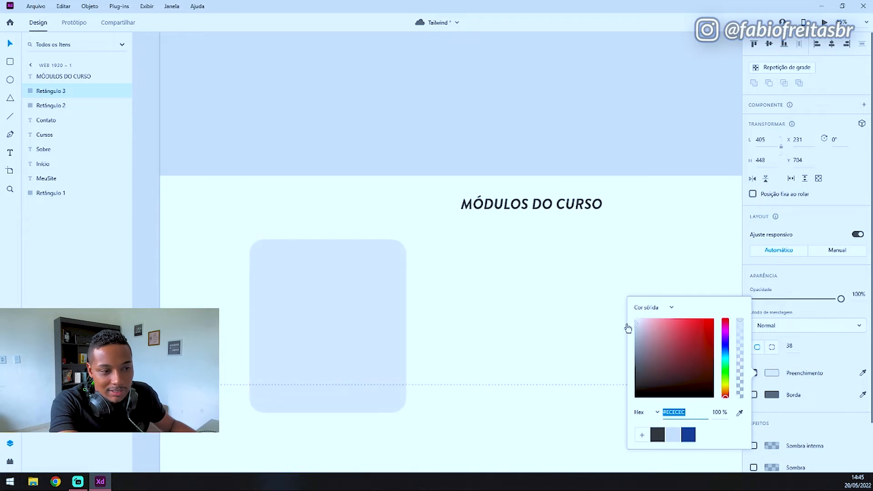
pyautogui.click(611, 325)
pyautogui.click(359, 316)
pyautogui.click(425, 319)
pyautogui.scroll(-3, 425, 319)
pyautogui.scroll(-3, 573, 314)
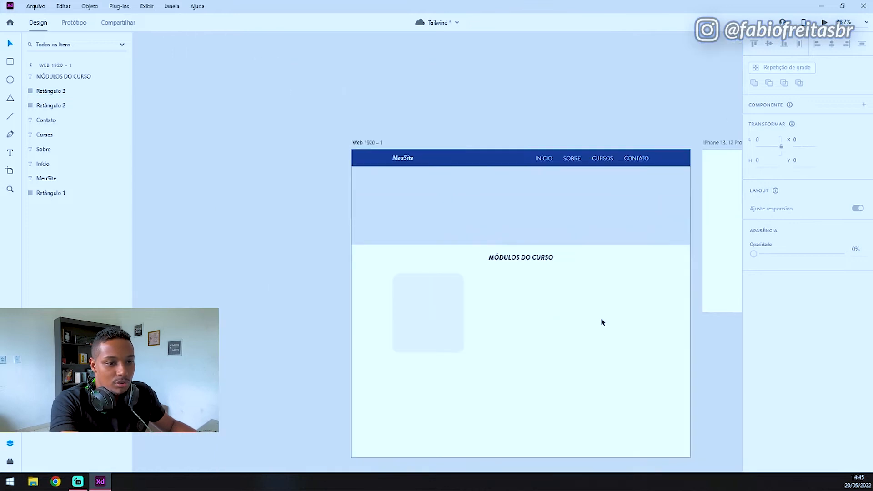
pyautogui.scroll(3, 610, 326)
pyautogui.scroll(-3, 619, 309)
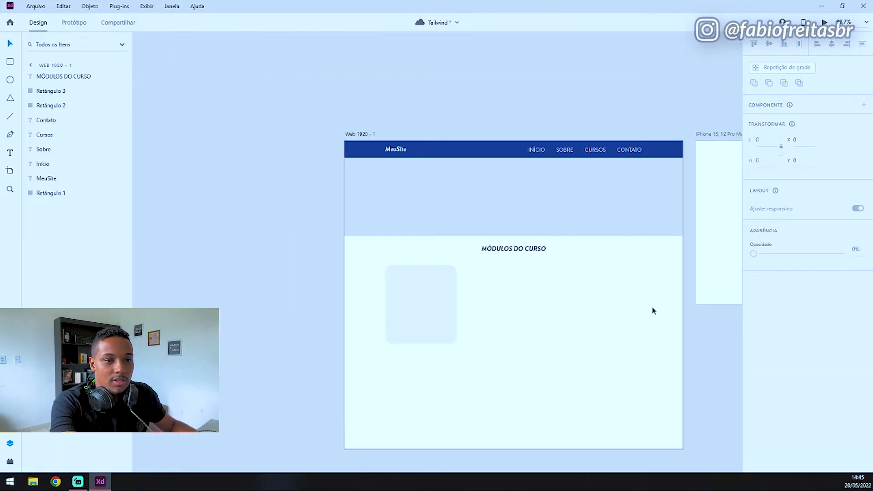
pyautogui.scroll(2, 655, 312)
# - Switch to Chrome and open a browser window on the Google home page
pyautogui.click(577, 199)
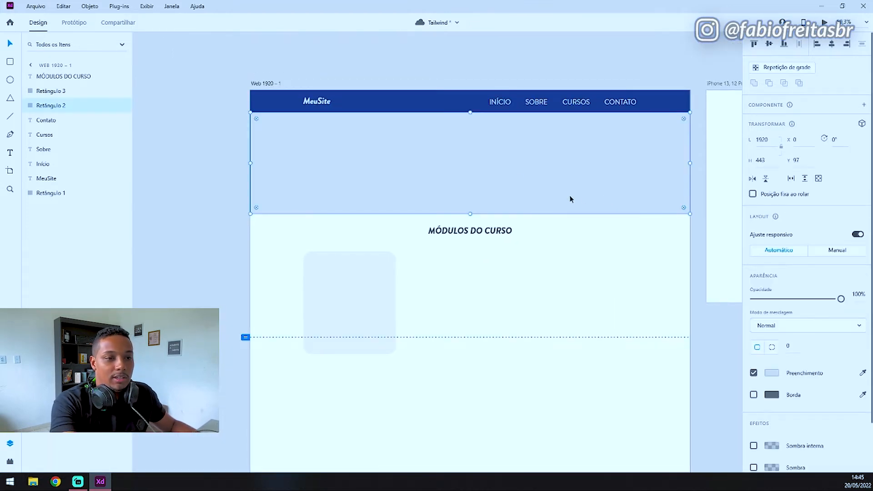
pyautogui.click(55, 486)
pyautogui.click(398, 287)
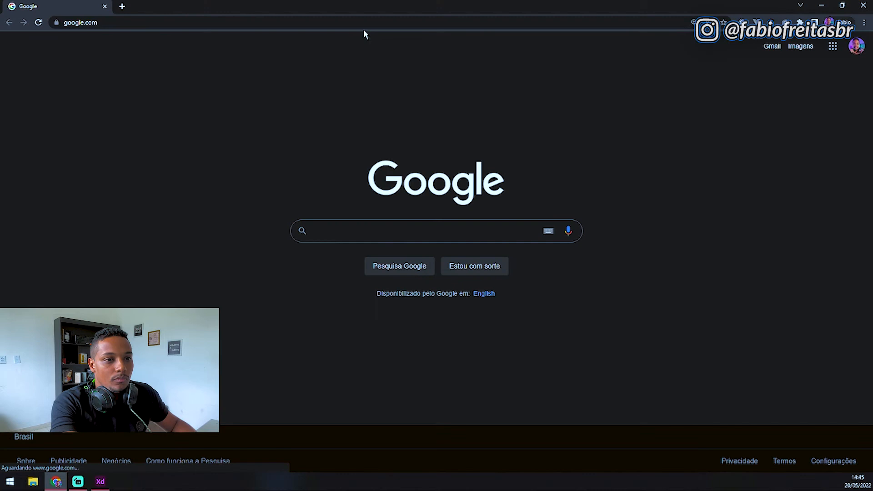
# - Search Google Images for "CURSO DE programação"
pyautogui.click(800, 46)
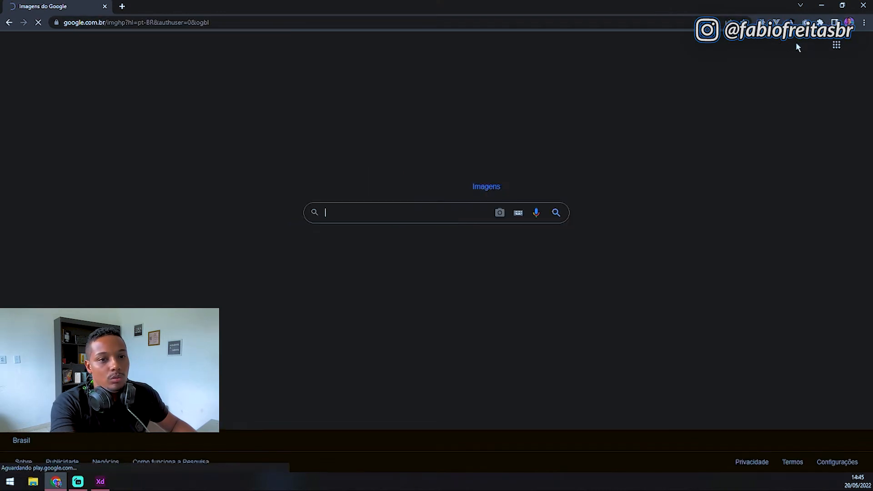
pyautogui.click(380, 210)
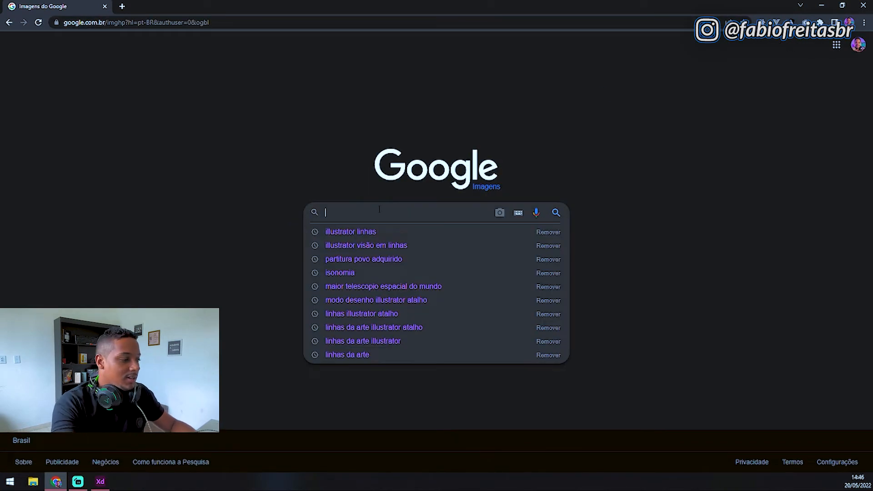
pyautogui.write('CURSO DE')
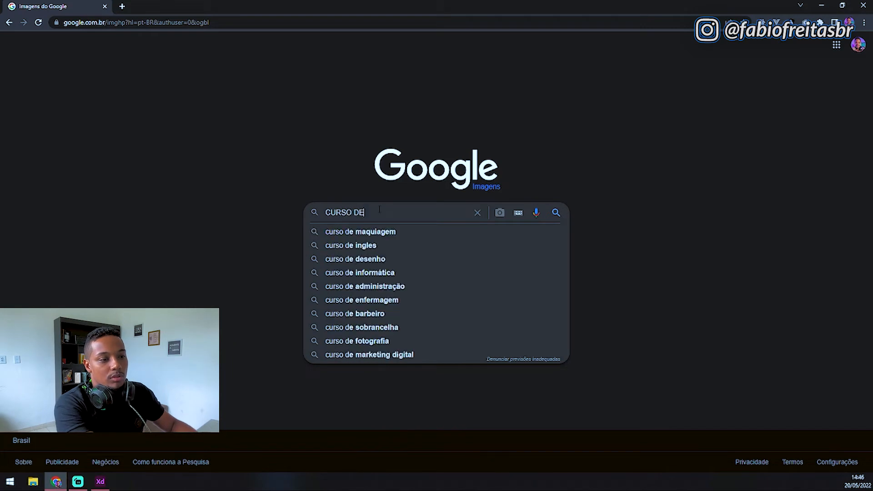
pyautogui.write(' PROG')
pyautogui.press('BackSpace')
pyautogui.press('BackSpace')
pyautogui.press('BackSpace')
pyautogui.press('BackSpace')
pyautogui.write('programa')
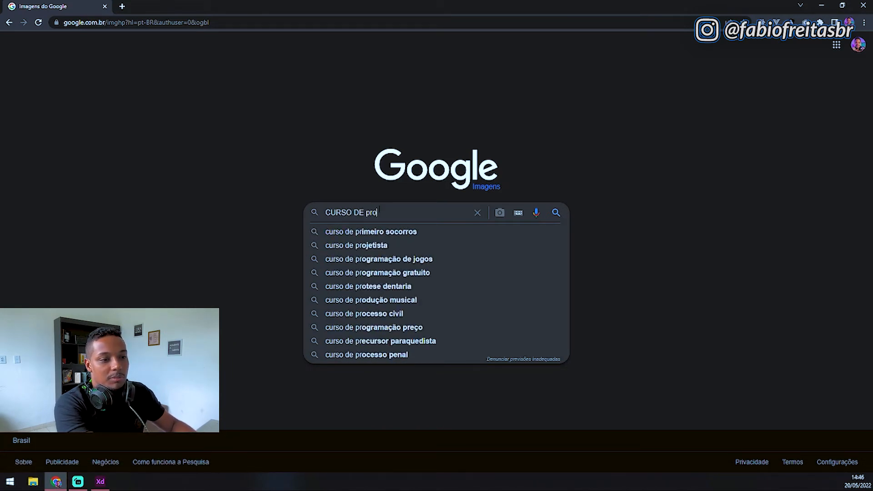
pyautogui.write('ção')
pyautogui.press('Return')
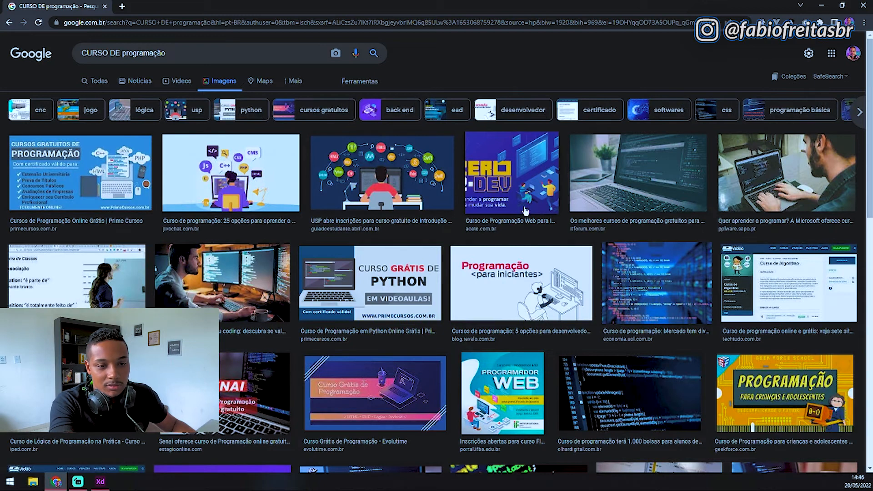
# - Open the IT Forum result's photo of a laptop showing code at full size
pyautogui.click(623, 177)
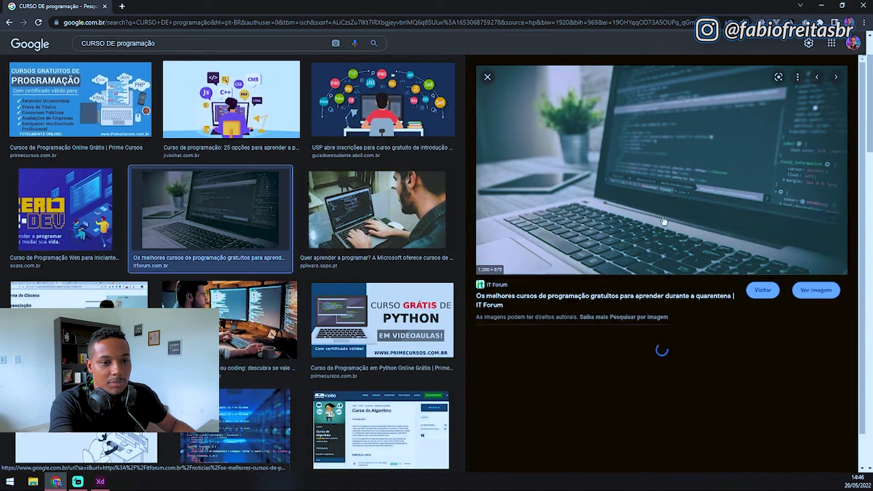
pyautogui.moveTo(667, 203); pyautogui.dragTo(667, 242)
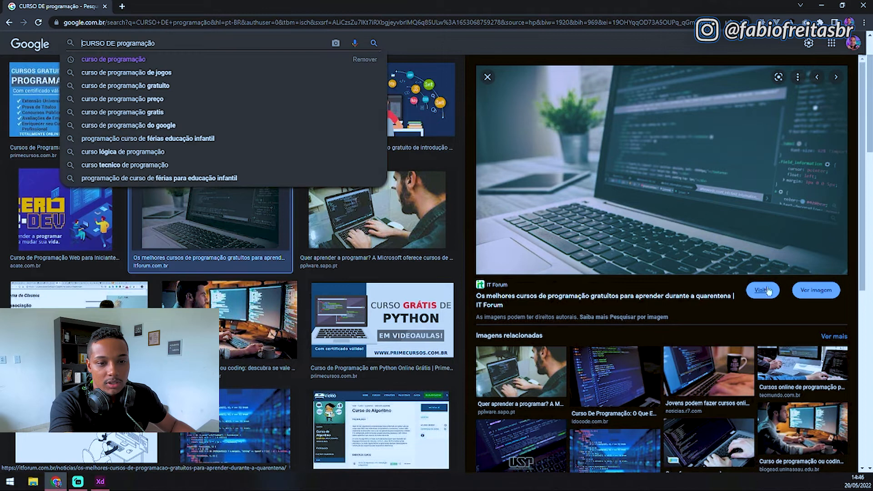
pyautogui.click(817, 291)
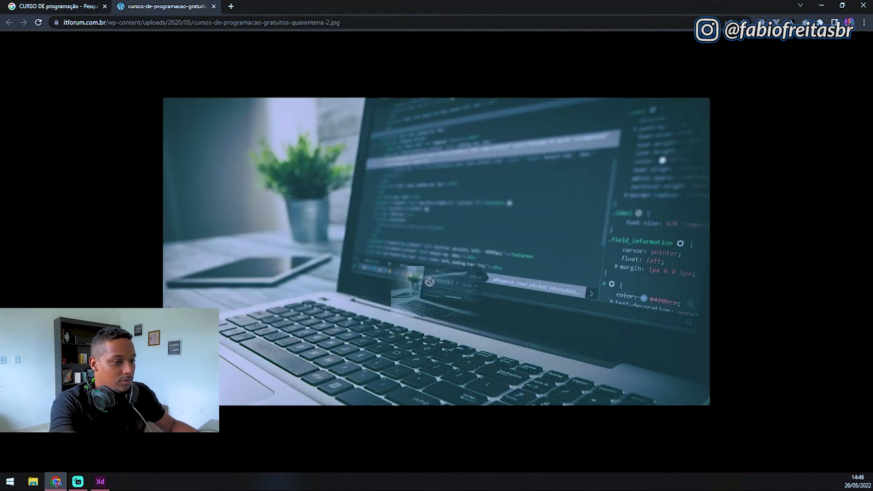
# - Save the laptop photo into the tailwind folder on the desktop using File Explorer
pyautogui.moveTo(429, 278); pyautogui.dragTo(438, 257)
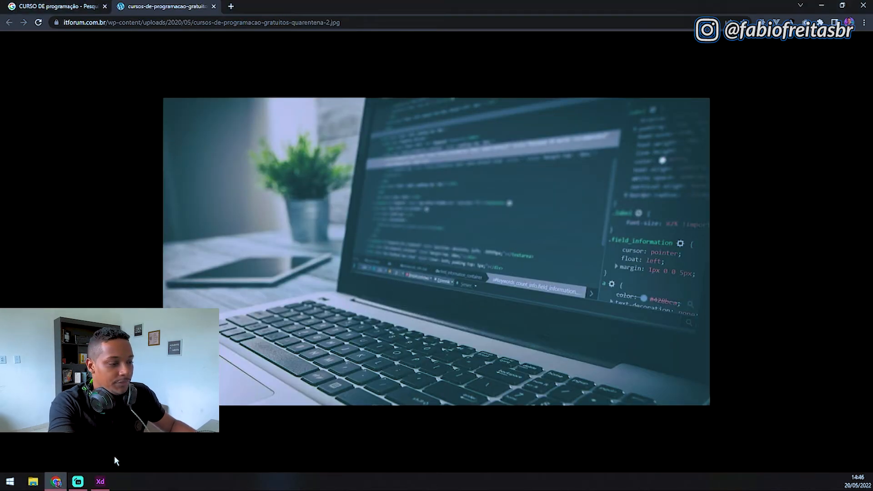
pyautogui.click(19, 483)
pyautogui.click(34, 482)
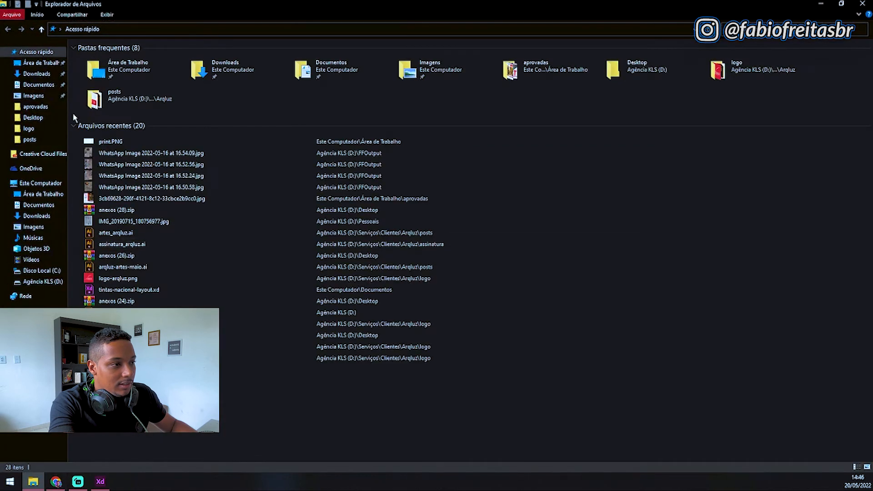
pyautogui.click(57, 64)
pyautogui.click(148, 71)
pyautogui.hotkey('alt', 'Tab')
pyautogui.moveTo(432, 264); pyautogui.dragTo(419, 289)
pyautogui.hotkey('alt', 'Tab')
pyautogui.click(397, 265)
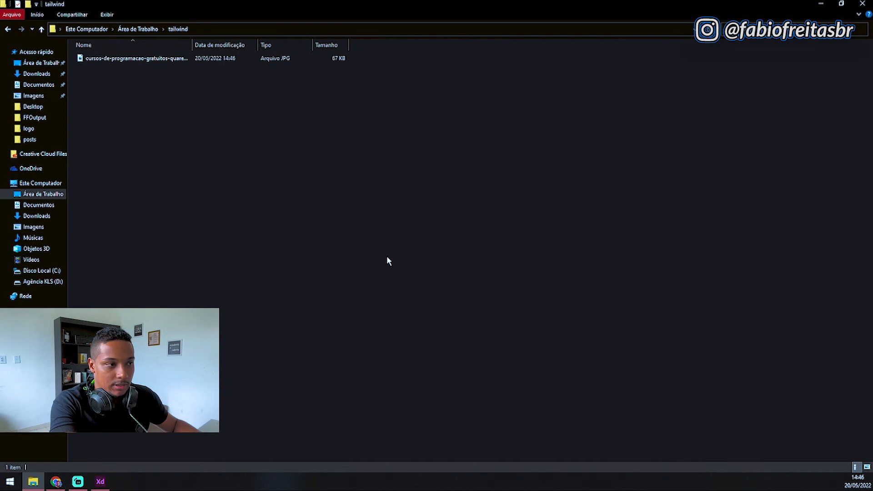
# - Create an img folder inside tailwind, move the laptop photo into it and open the folder
pyautogui.click(147, 63)
pyautogui.click(165, 183)
pyautogui.hotkey('ctrl', 'shift', 'n')
pyautogui.write('img')
pyautogui.press('Return')
pyautogui.moveTo(133, 66); pyautogui.dragTo(132, 60)
pyautogui.doubleClick(129, 60)
# - Rename the laptop photo file as img-banner-example.jpg
pyautogui.click(99, 100)
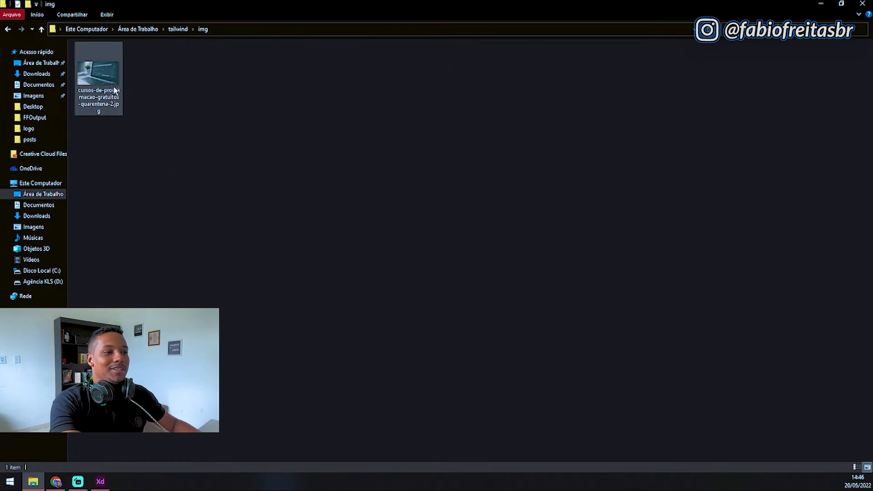
pyautogui.click(99, 100)
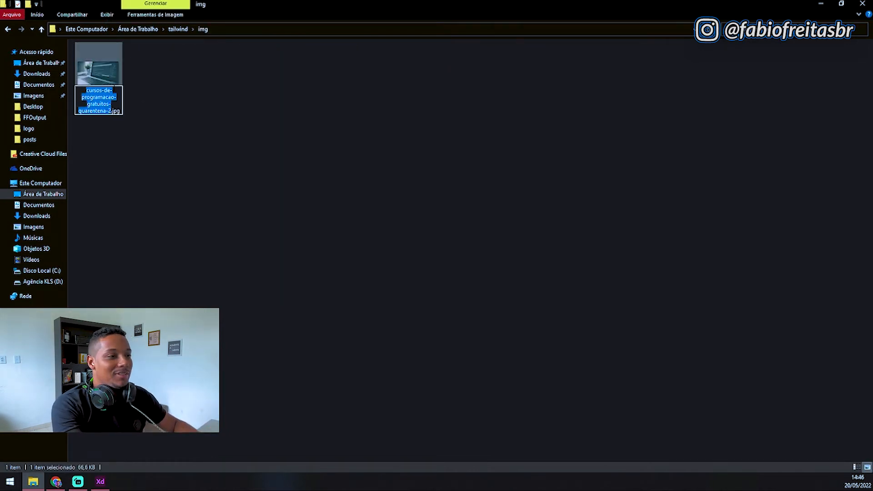
pyautogui.write('g')
pyautogui.write('img')
pyautogui.write('-banner-e')
pyautogui.write('xample')
pyautogui.press('Return')
# - Switch to Adobe XD and fill the banner rectangle below the header with img-banner-example.jpg
pyautogui.moveTo(112, 86); pyautogui.dragTo(267, 260)
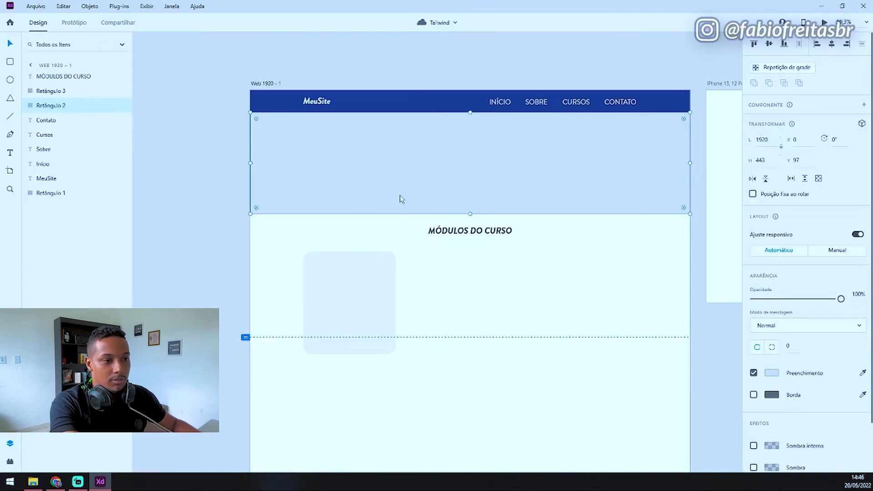
pyautogui.moveTo(400, 195); pyautogui.dragTo(399, 190)
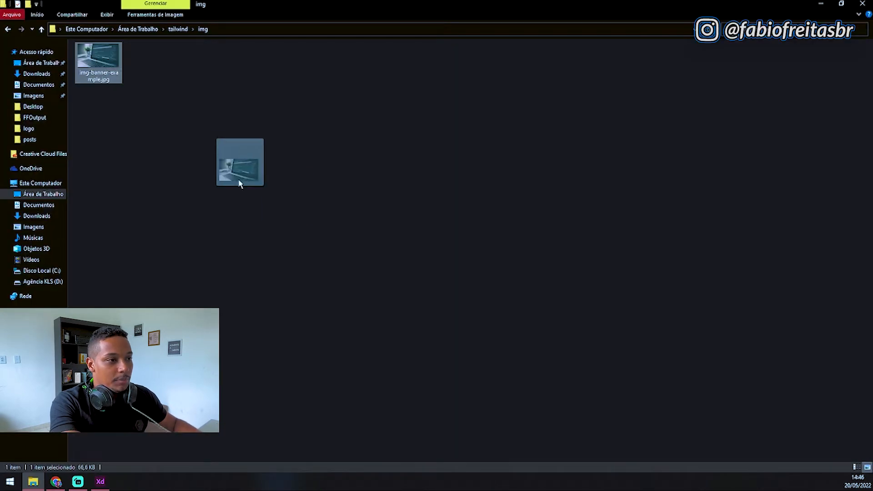
pyautogui.moveTo(238, 182); pyautogui.dragTo(351, 177)
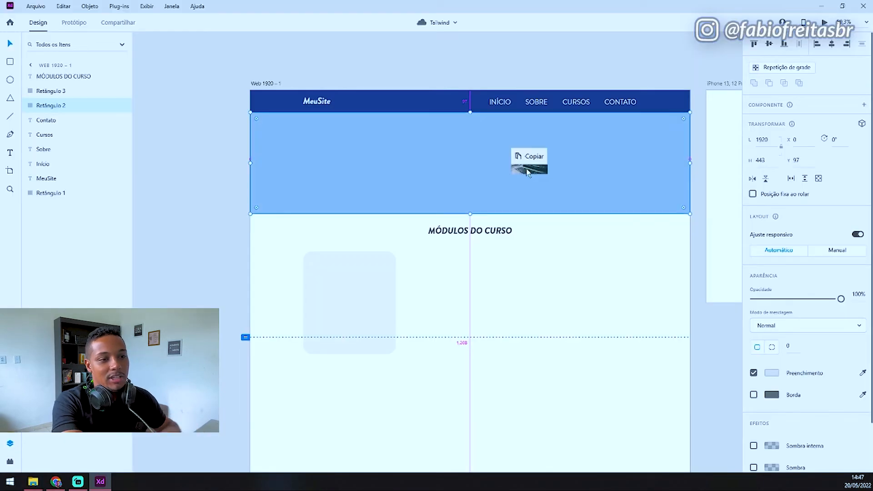
pyautogui.moveTo(527, 169); pyautogui.dragTo(506, 171)
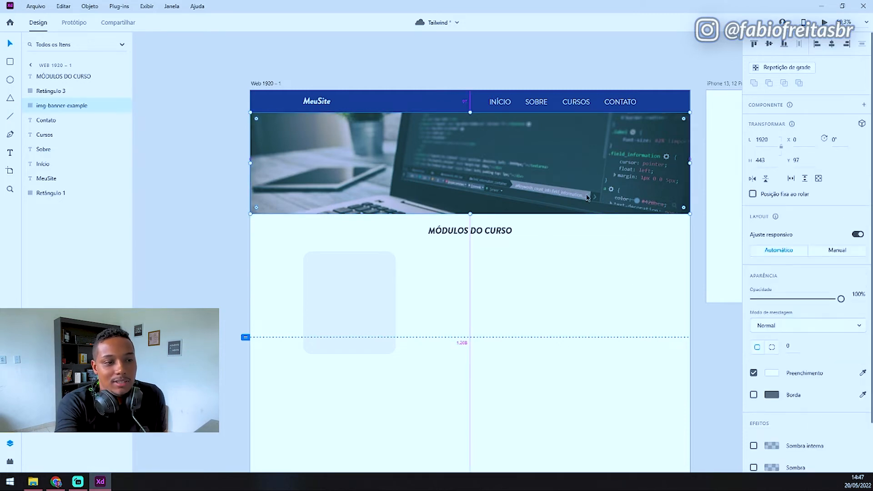
pyautogui.hotkey('ctrl', 'd')
pyautogui.hotkey('shift', 'Left')
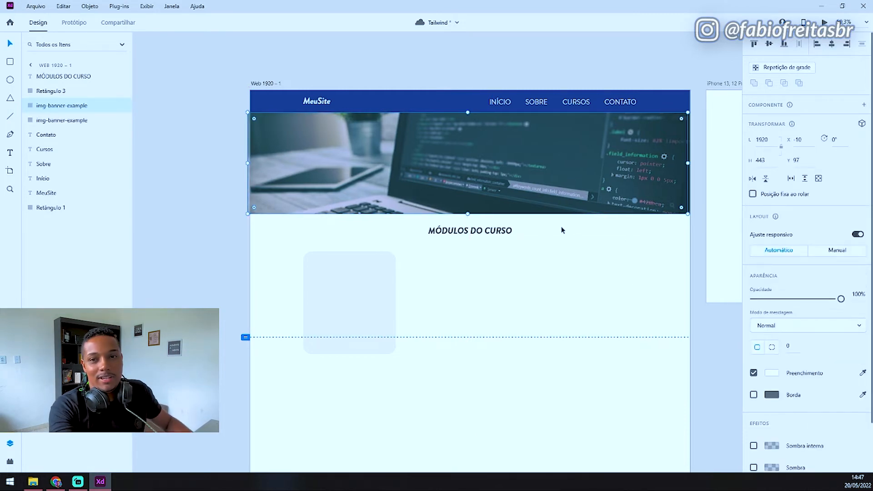
pyautogui.hotkey('ctrl', 'z')
# - Shift the photo down inside the banner frame so the plant and more of the laptop screen show
pyautogui.doubleClick(537, 174)
pyautogui.moveTo(534, 170); pyautogui.dragTo(516, 204)
pyautogui.click(501, 376)
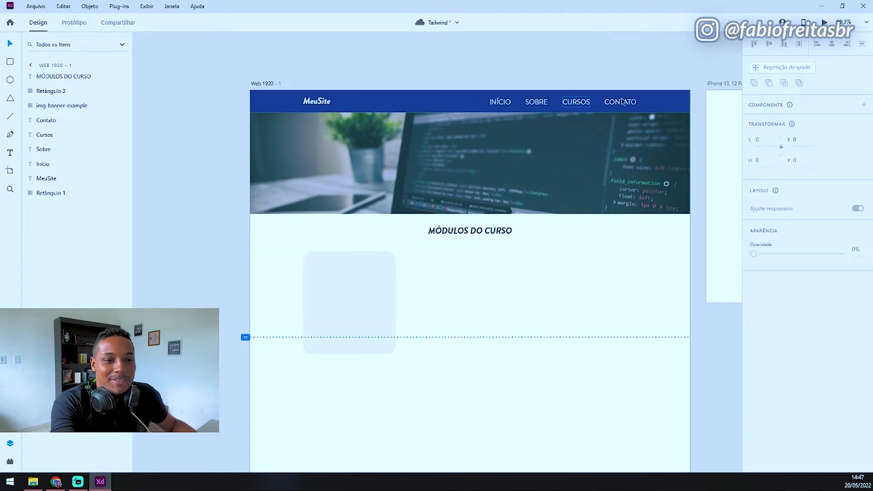
# - Add the title CURSO DE PROGRAMAÇÃO over the banner and centre it at X 732, Y 292
pyautogui.click(443, 177)
pyautogui.click(471, 163)
pyautogui.write('CONTAT')
pyautogui.hotkey('ctrl', 'a')
pyautogui.press('BackSpace')
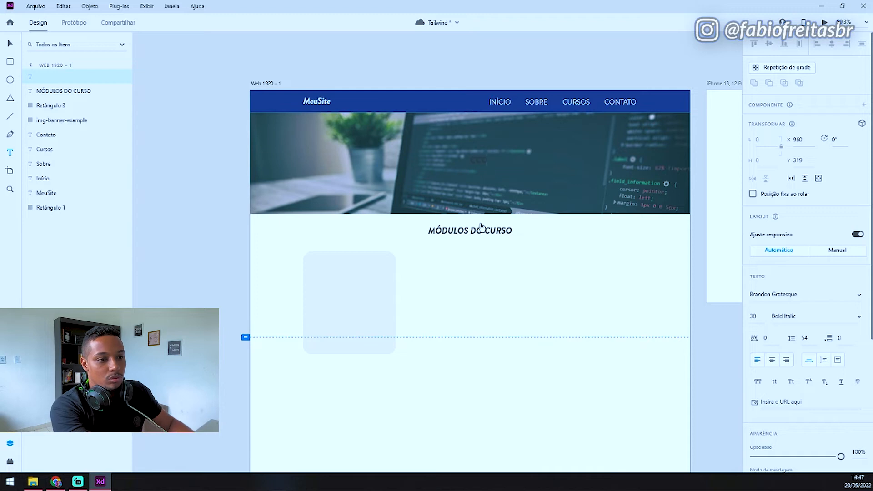
pyautogui.hotkey('ctrl', 'a')
pyautogui.press('BackSpace')
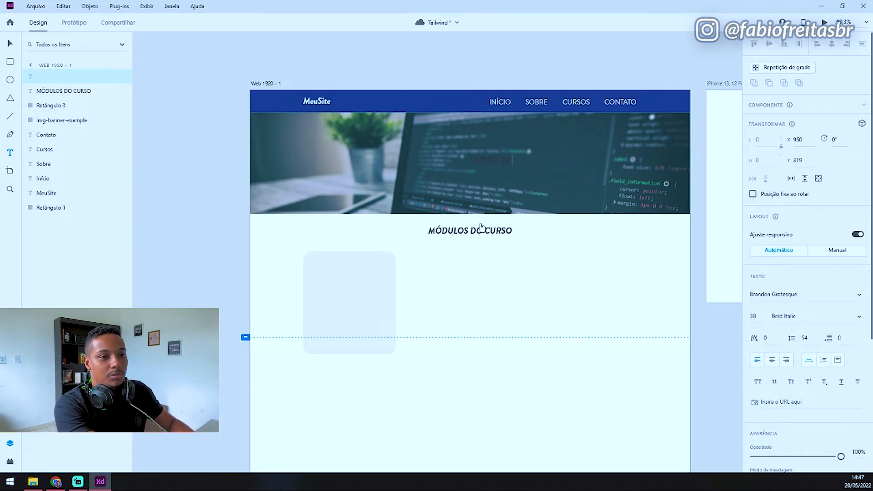
pyautogui.write('CURSO DE PROGRAMAÇÃO')
pyautogui.hotkey('ctrl', 'a')
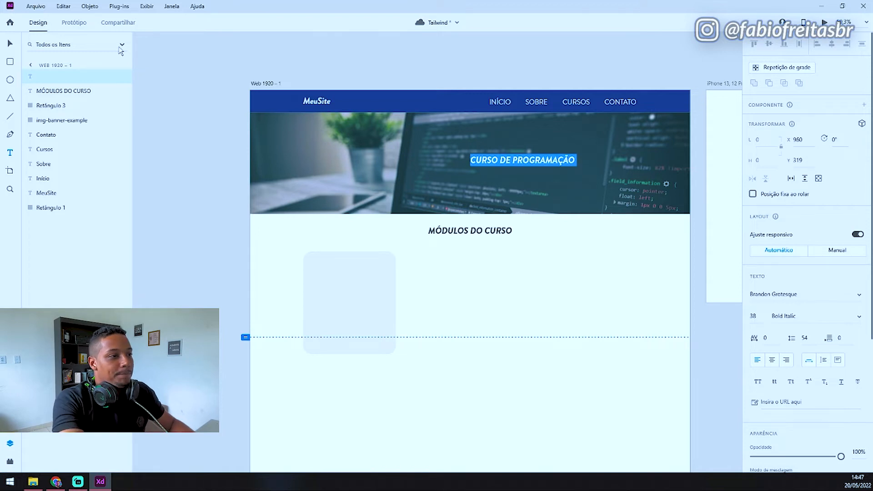
pyautogui.press('Escape')
pyautogui.moveTo(536, 162); pyautogui.dragTo(486, 165)
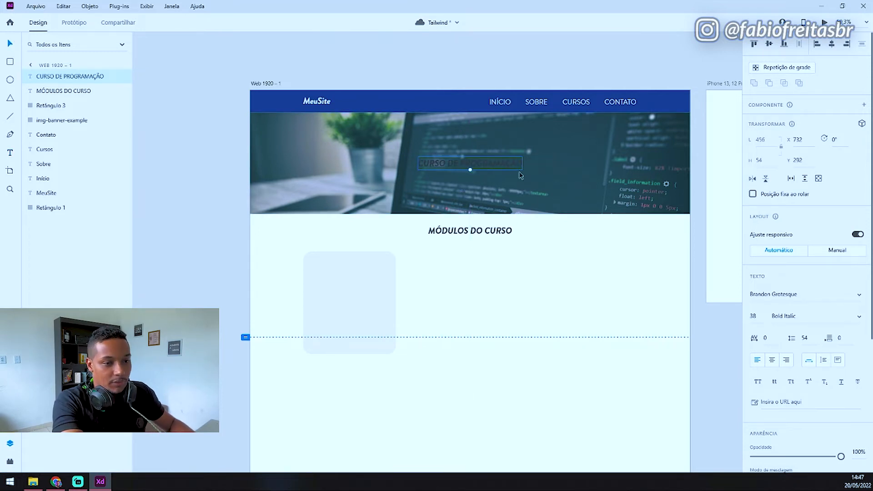
# - Fill the banner title with the saved light grey swatch #E5E5E5
pyautogui.scroll(-5, 768, 401)
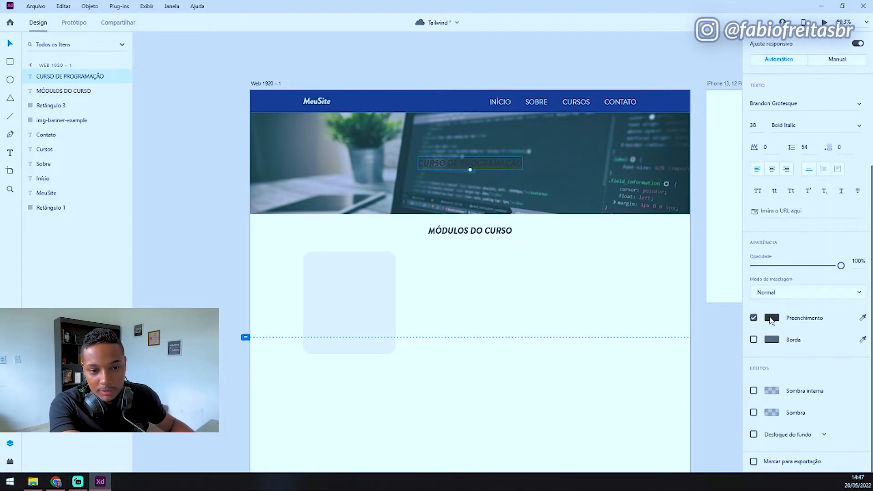
pyautogui.click(772, 319)
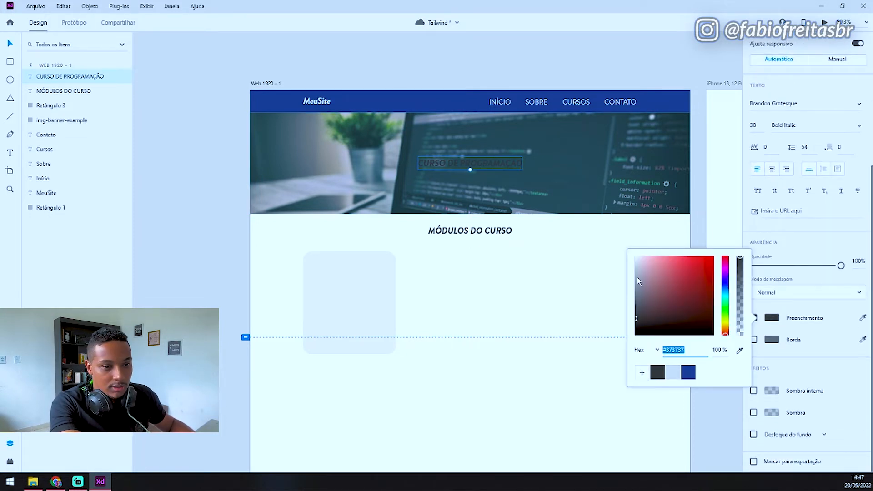
pyautogui.moveTo(638, 281); pyautogui.dragTo(627, 260)
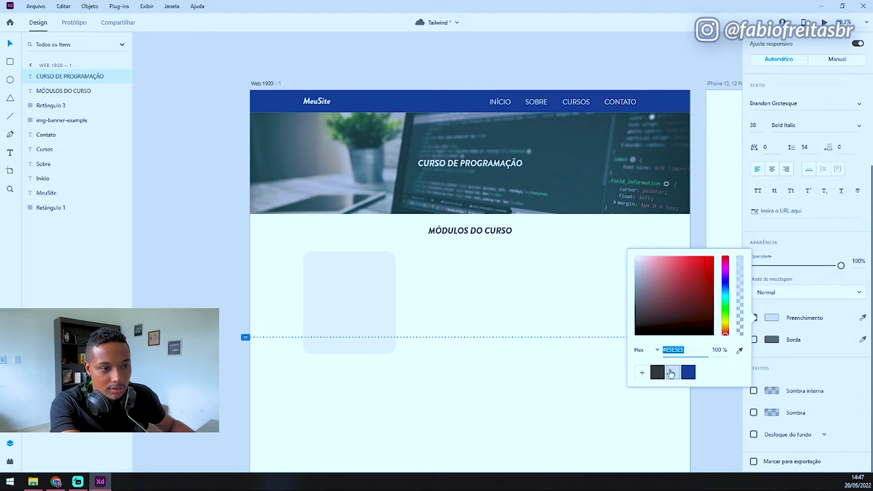
# - Save the card's pale grey fill as a colour swatch
pyautogui.click(368, 306)
pyautogui.click(768, 320)
pyautogui.click(638, 382)
# - Fill the CURSO DE PROGRAMAÇÃO title with the card's pale grey swatch
pyautogui.click(504, 167)
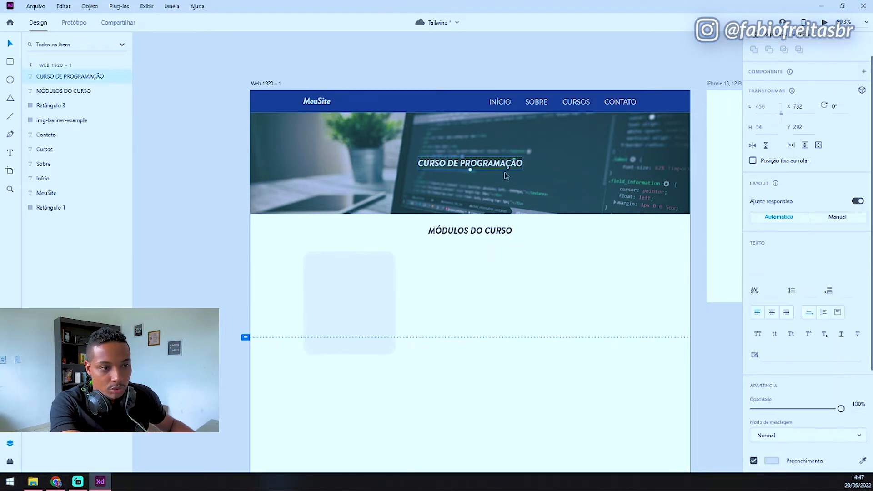
pyautogui.scroll(-5, 805, 319)
pyautogui.click(772, 317)
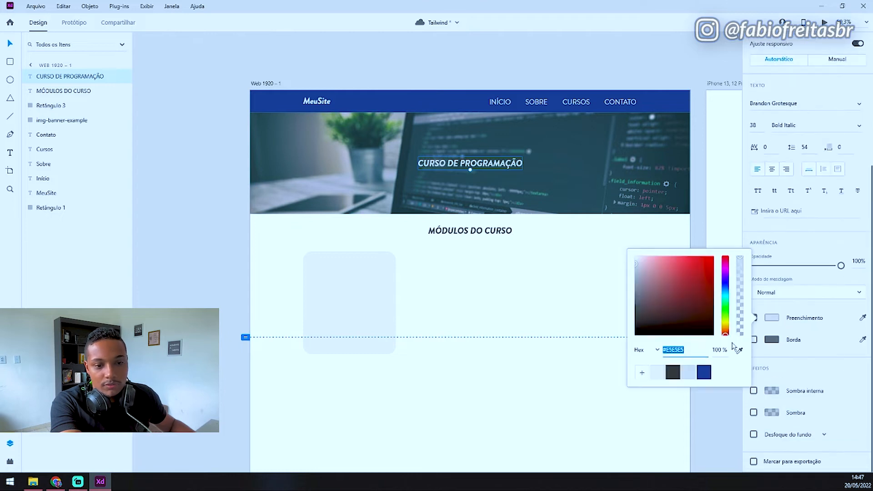
pyautogui.click(658, 371)
pyautogui.click(593, 353)
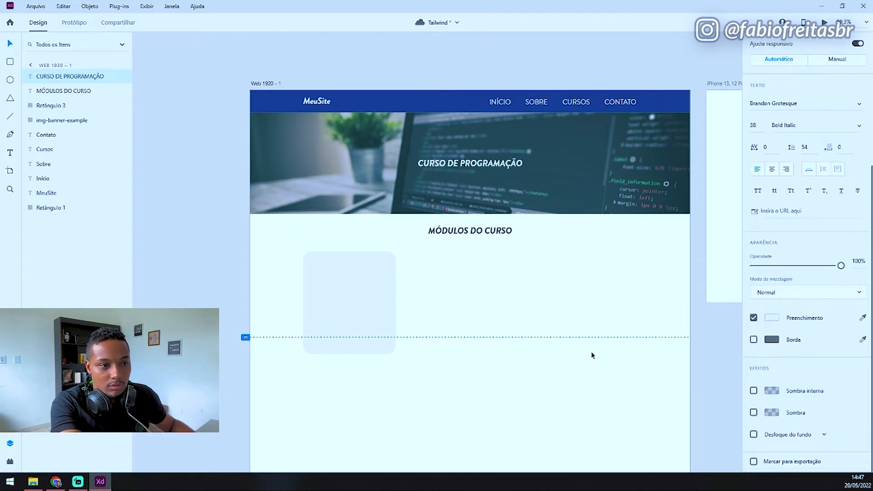
pyautogui.scroll(3, 520, 205)
pyautogui.click(521, 205)
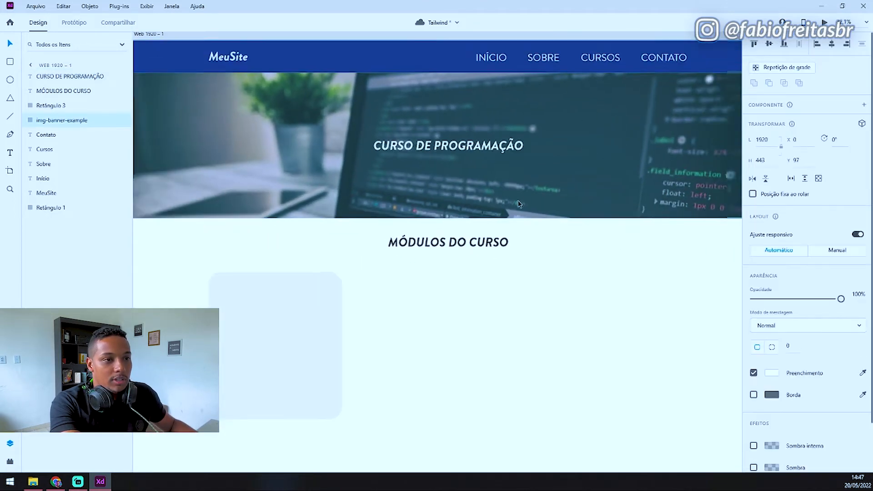
pyautogui.scroll(-2, 494, 162)
pyautogui.scroll(-1, 493, 162)
pyautogui.click(455, 117)
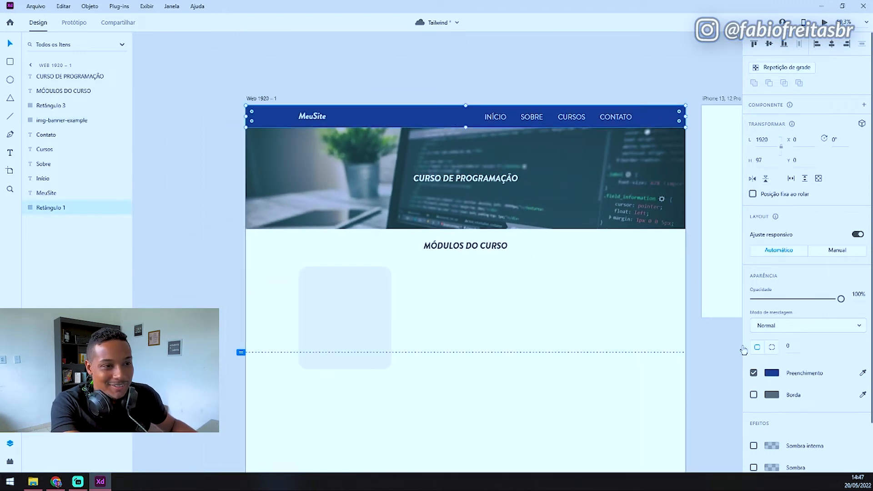
pyautogui.moveTo(453, 123); pyautogui.dragTo(471, 225)
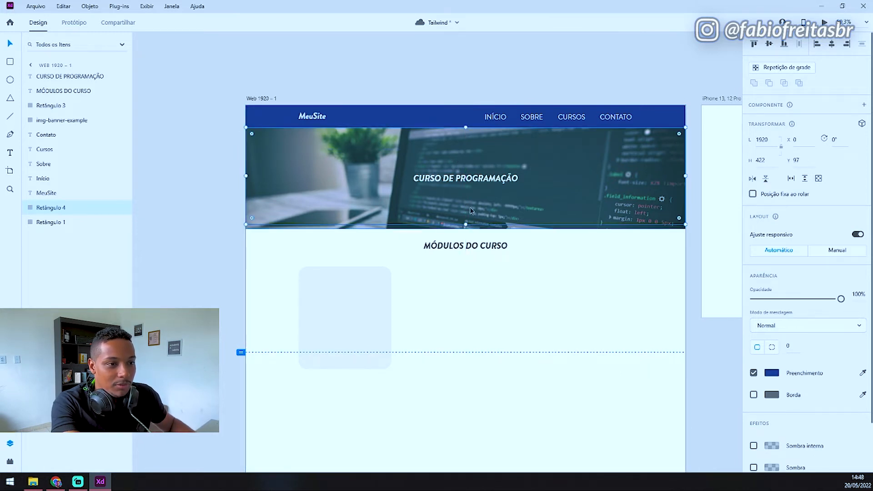
pyautogui.press('Delete')
# - Duplicate the blue header bar behind the banner photo and resize the copy to 444 high at Y 96, matching the photo's bottom edge
pyautogui.click(438, 124)
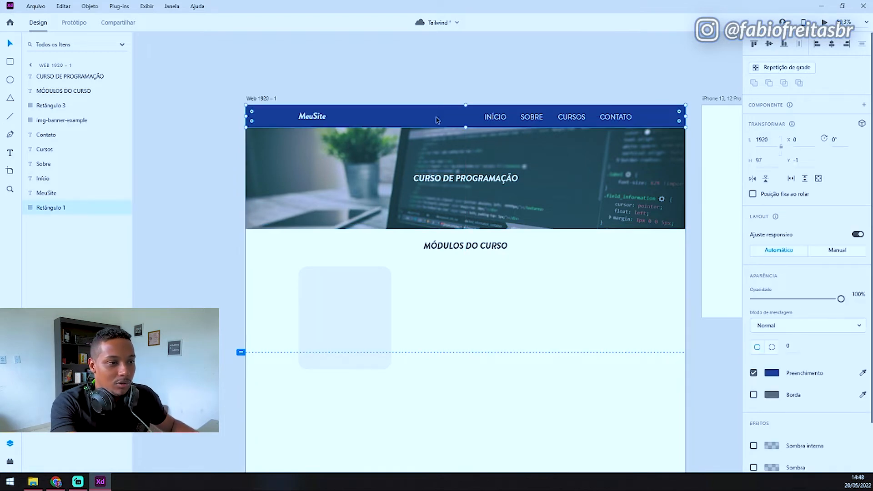
pyautogui.hotkey('ctrl', 'd')
pyautogui.moveTo(450, 120); pyautogui.dragTo(466, 232)
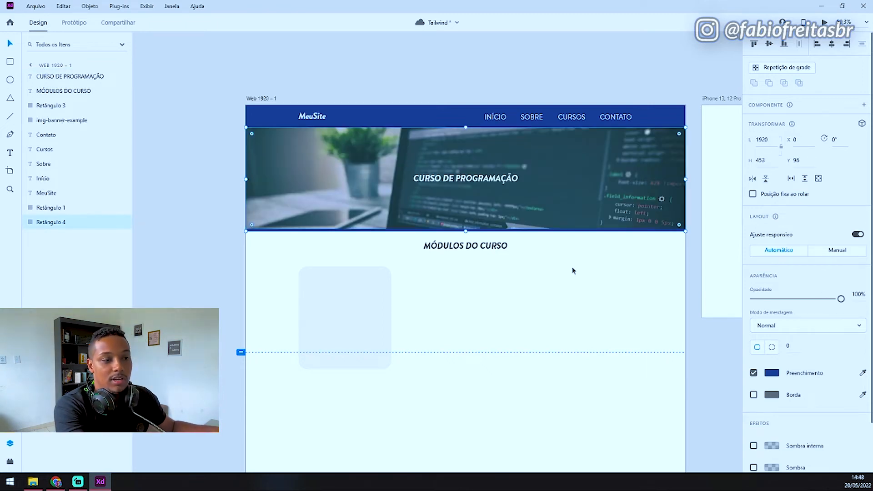
pyautogui.scroll(5, 488, 245)
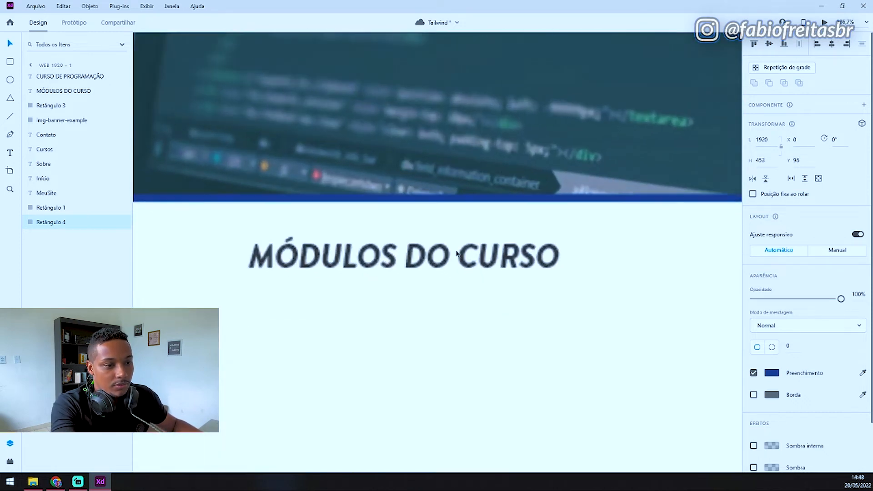
pyautogui.moveTo(403, 202); pyautogui.dragTo(403, 196)
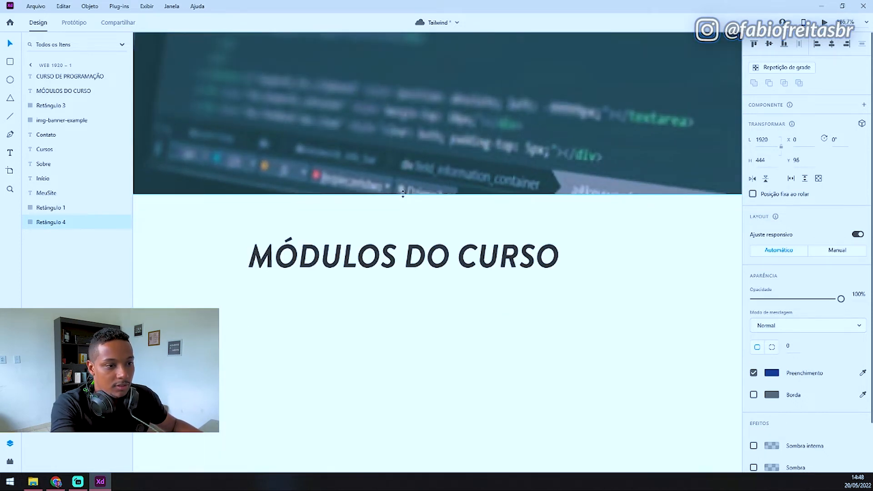
pyautogui.scroll(-5, 429, 219)
pyautogui.scroll(3, 432, 223)
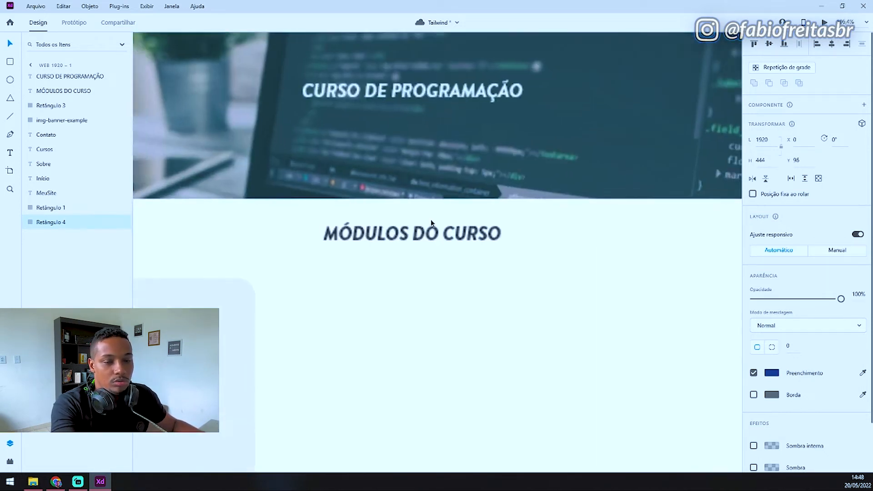
pyautogui.scroll(-3, 431, 223)
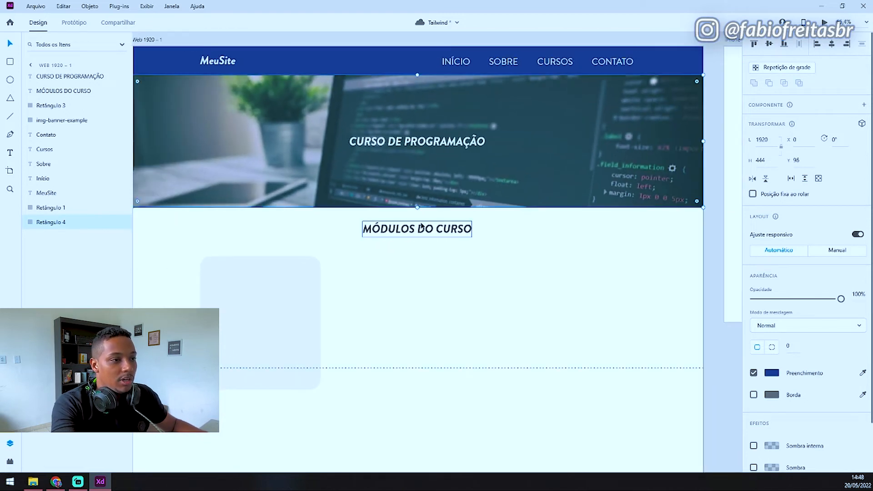
# - Try the Escurecer, Multiplicar, Superexposição de cores and Clarear blend modes on the banner photo
pyautogui.click(604, 158)
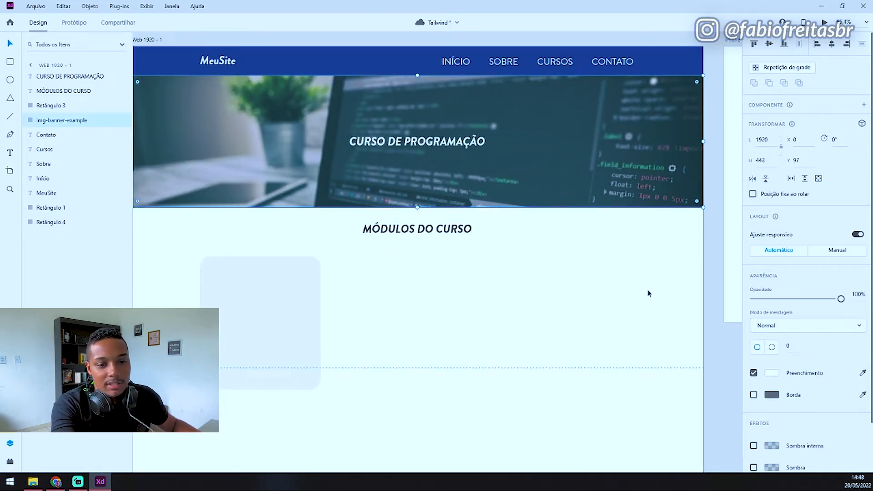
pyautogui.click(802, 328)
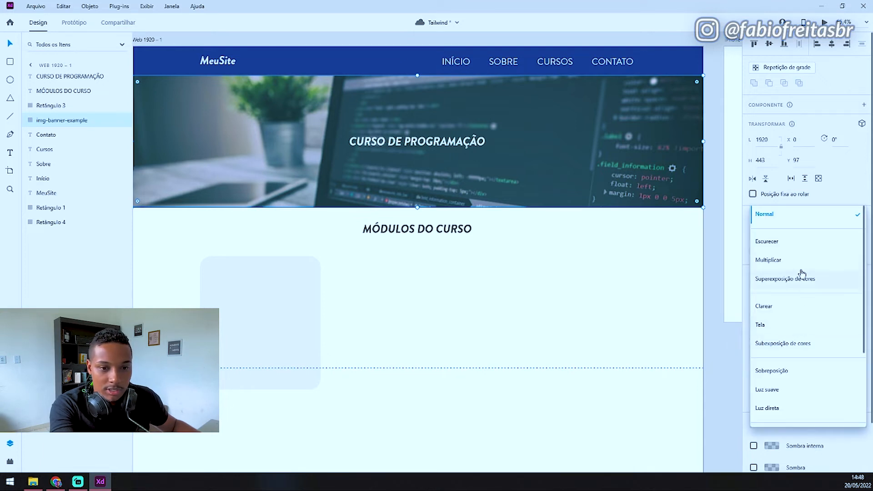
pyautogui.click(799, 248)
pyautogui.click(810, 327)
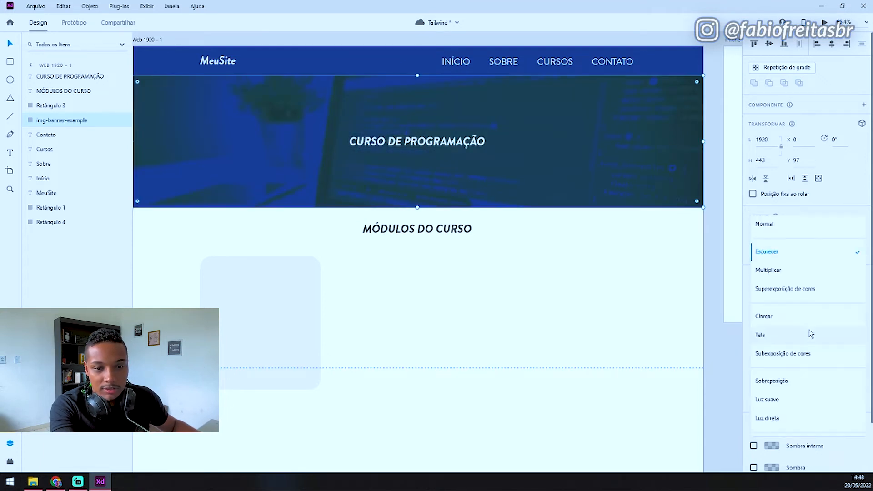
pyautogui.click(801, 268)
pyautogui.click(814, 327)
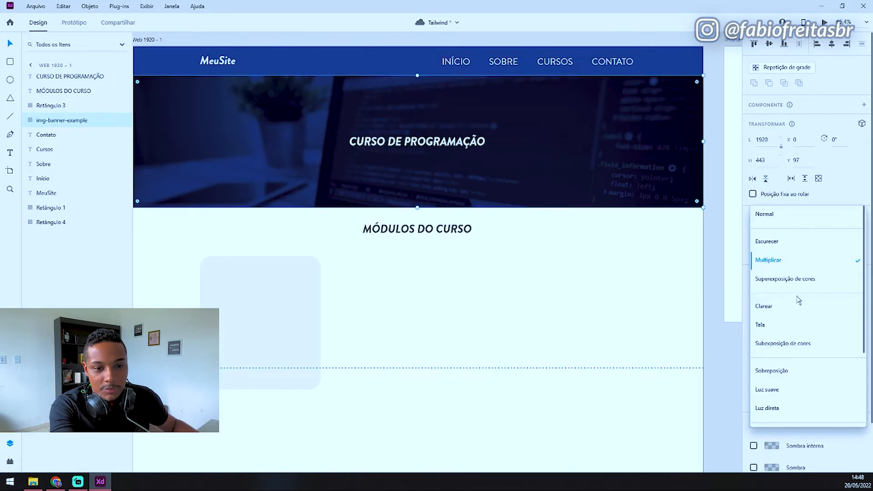
pyautogui.click(801, 278)
pyautogui.click(805, 326)
pyautogui.click(792, 306)
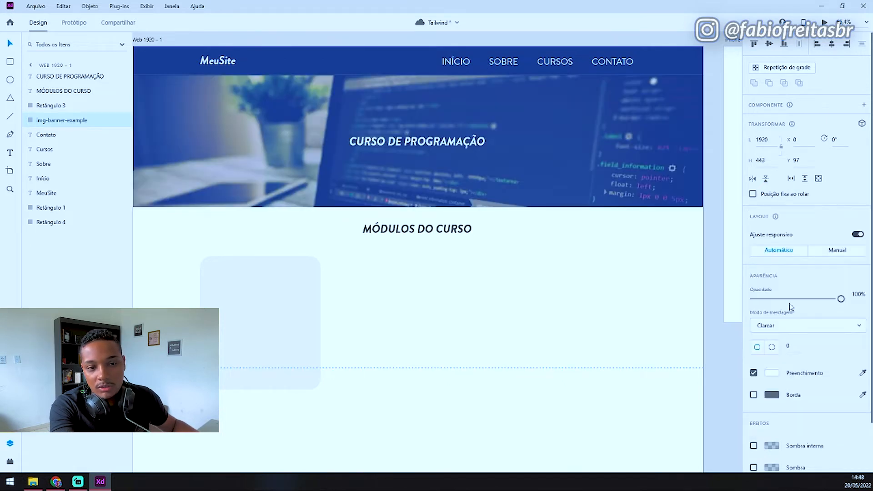
pyautogui.click(714, 322)
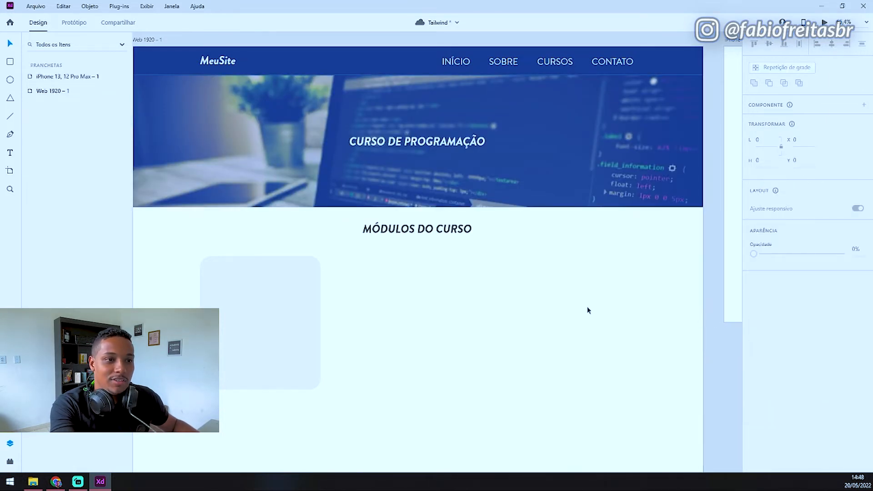
# - Try the Subexposição de cores, Tela and Sobreposição blend modes on the banner photo
pyautogui.click(440, 129)
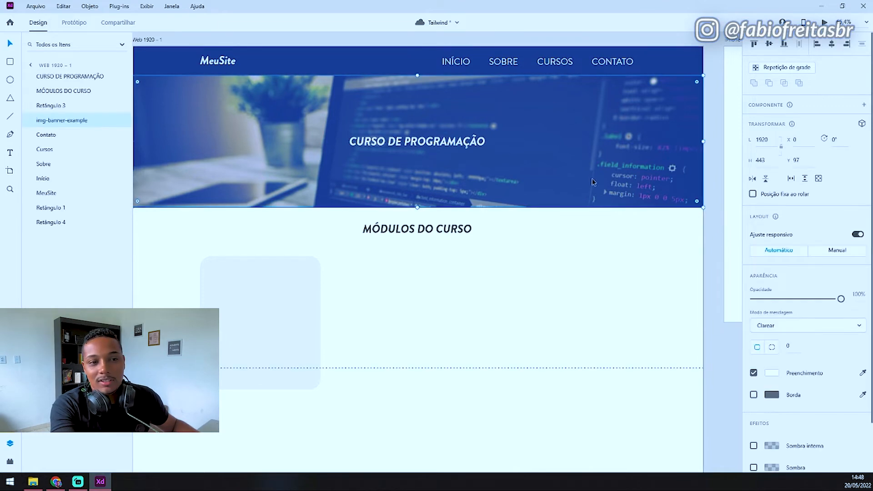
pyautogui.click(796, 327)
pyautogui.click(786, 354)
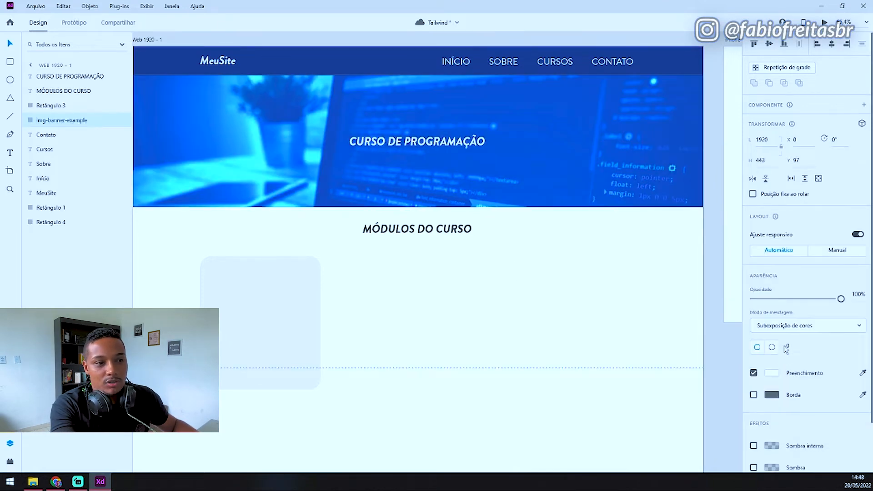
pyautogui.click(799, 326)
pyautogui.click(797, 316)
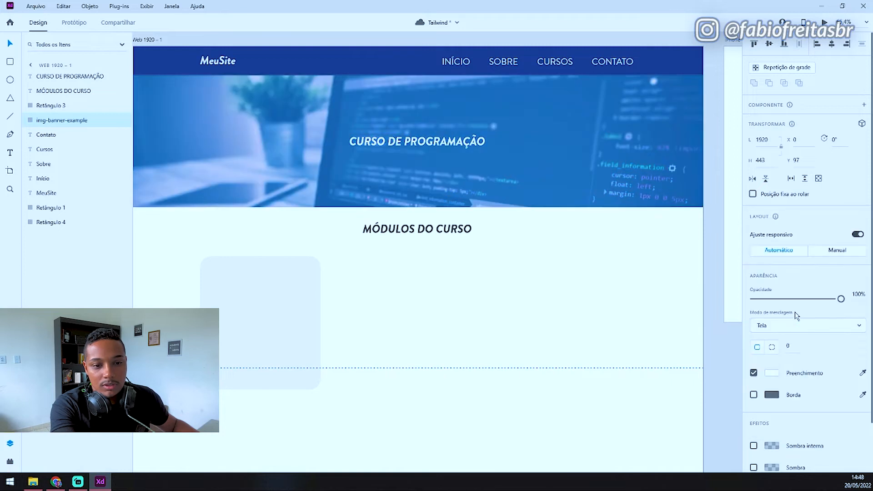
pyautogui.click(797, 324)
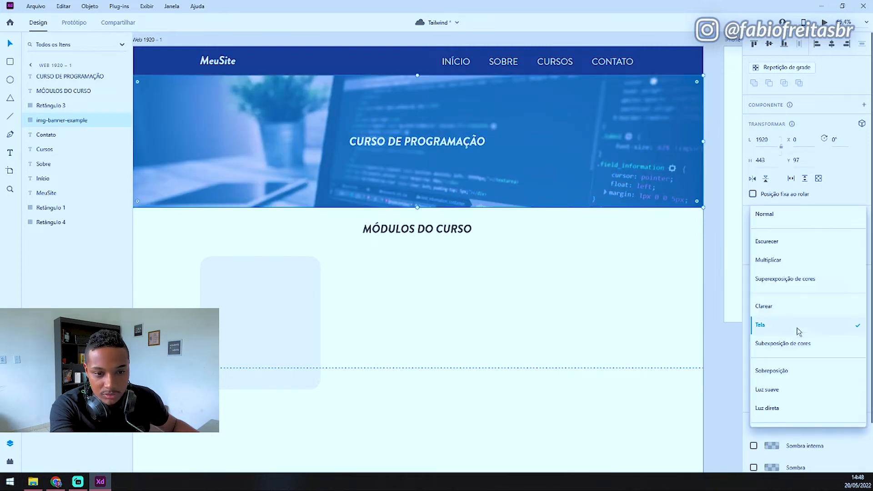
pyautogui.click(773, 370)
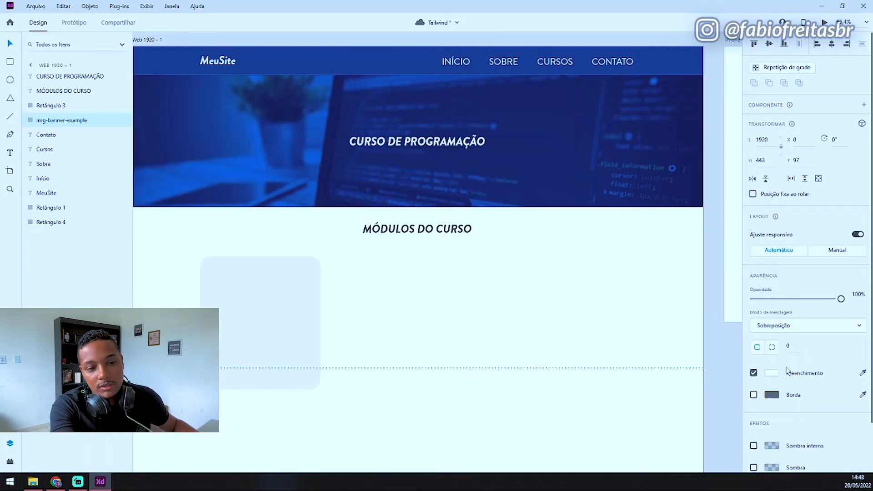
pyautogui.click(658, 336)
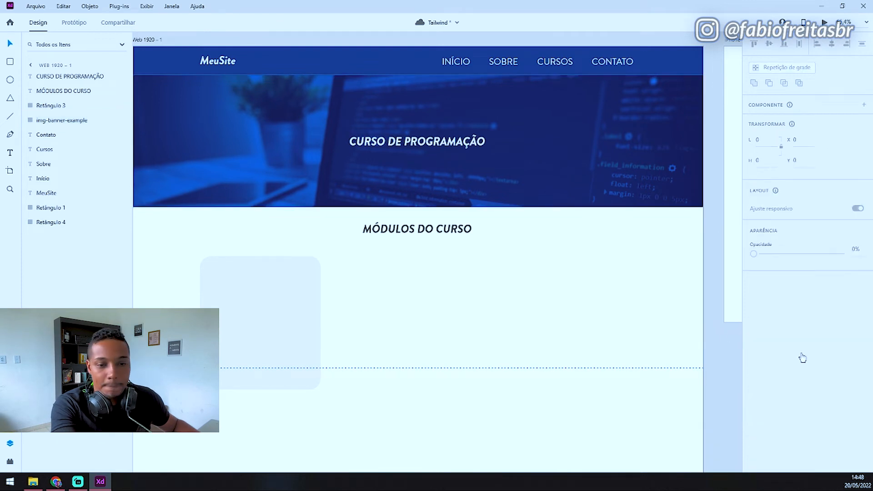
# - Set the banner photo's blend mode to Clarear
pyautogui.click(513, 151)
pyautogui.click(796, 322)
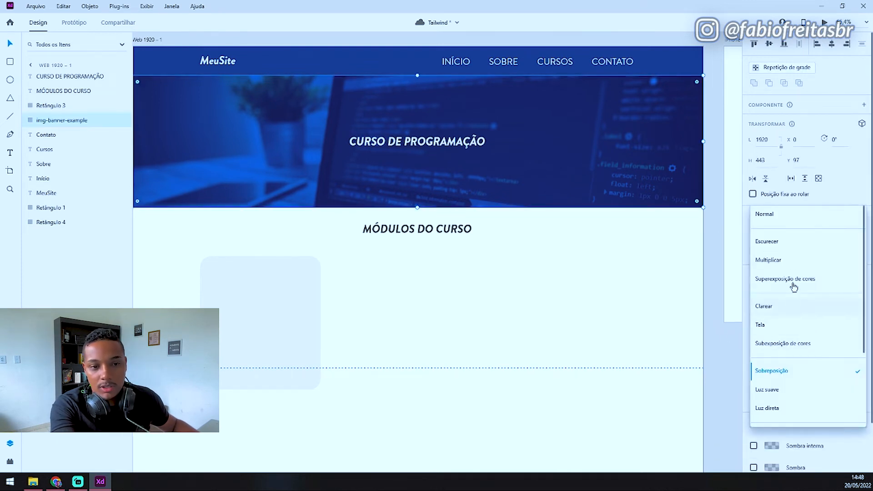
pyautogui.click(790, 305)
pyautogui.click(530, 344)
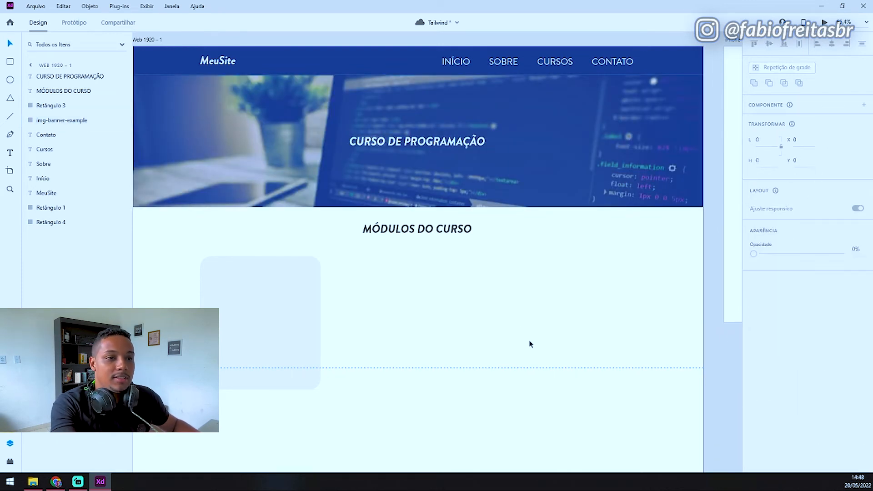
pyautogui.click(275, 328)
pyautogui.scroll(-3, 517, 277)
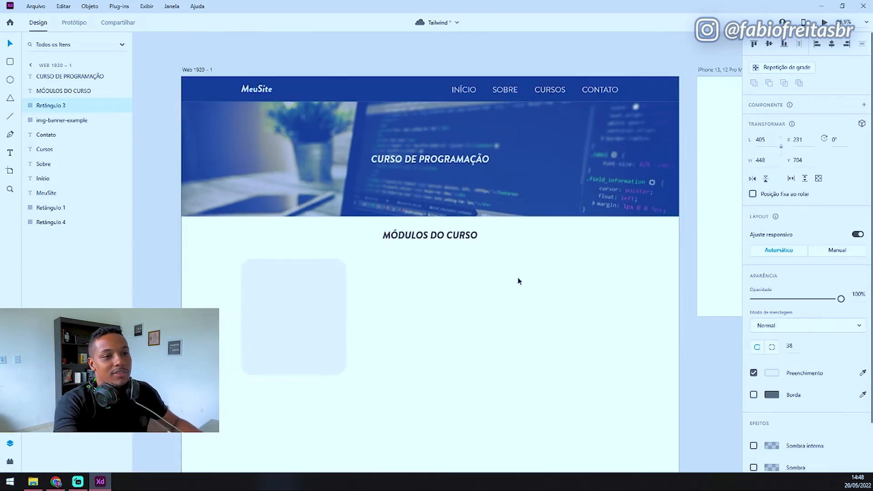
pyautogui.scroll(2, 507, 277)
pyautogui.scroll(2, 518, 289)
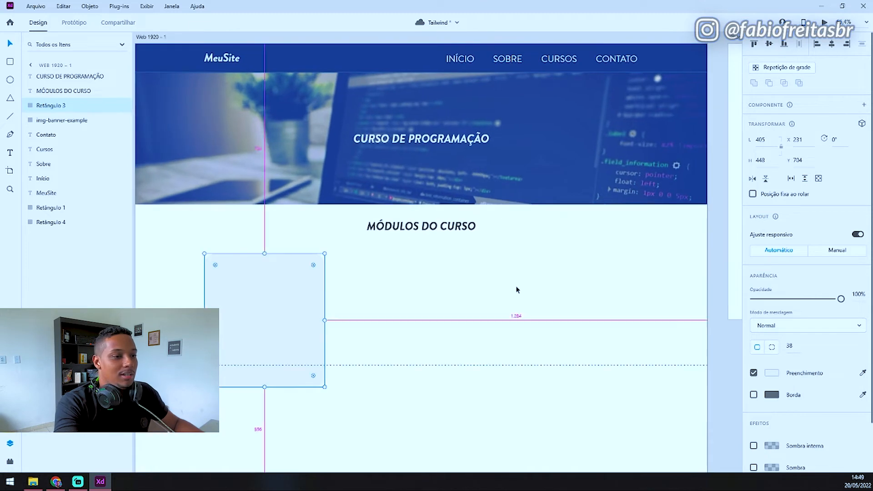
pyautogui.click(263, 271)
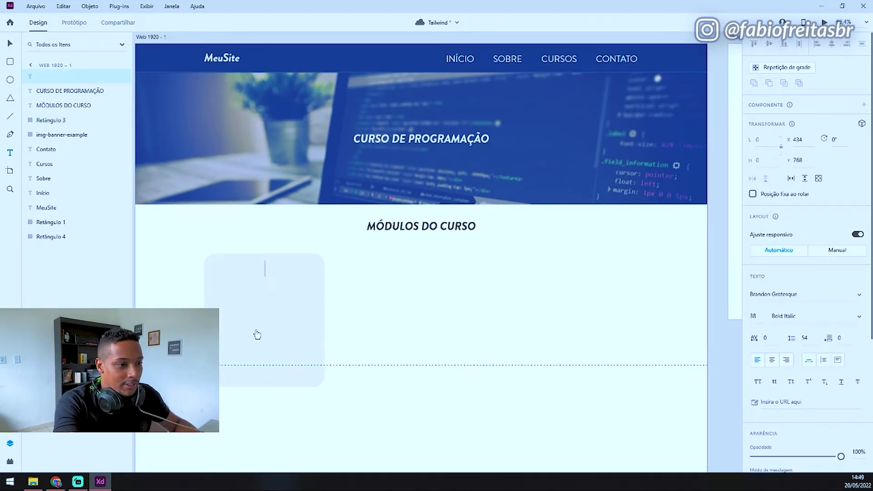
pyautogui.write('ASD')
pyautogui.hotkey('ctrl', 'a')
pyautogui.press('BackSpace')
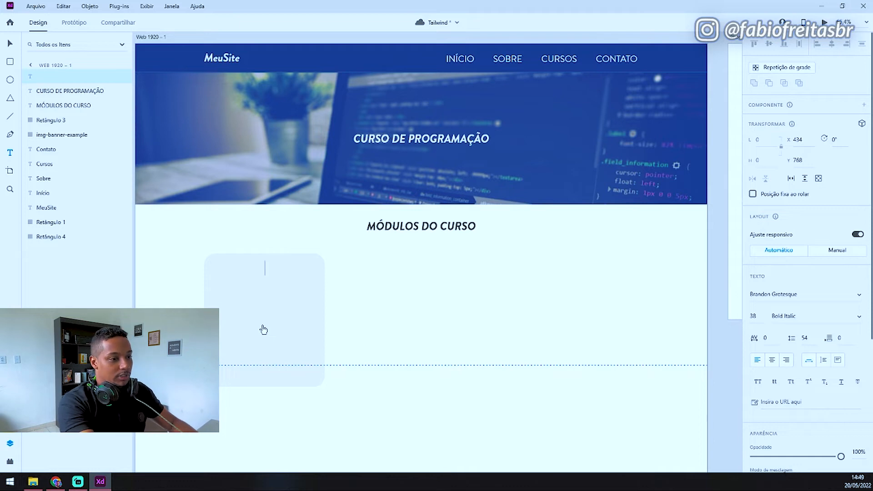
pyautogui.click(11, 47)
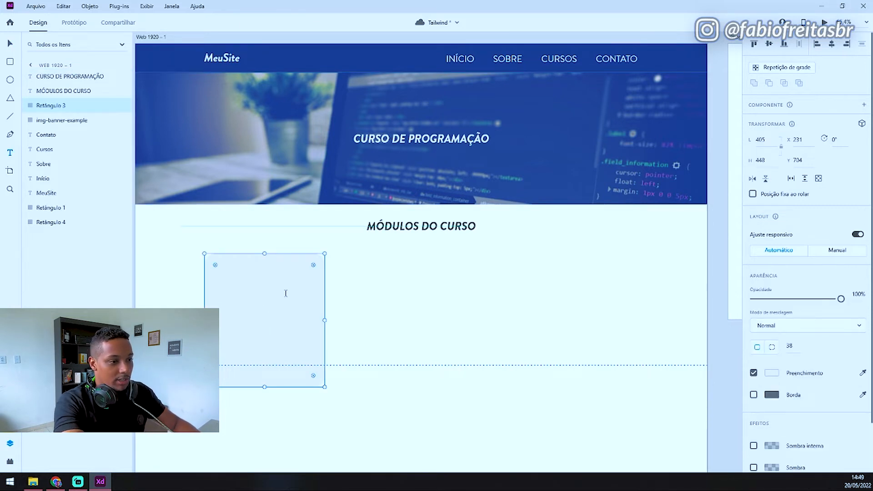
# - Add a text object reading tÍTULO near the top of the pale module card
pyautogui.click(263, 269)
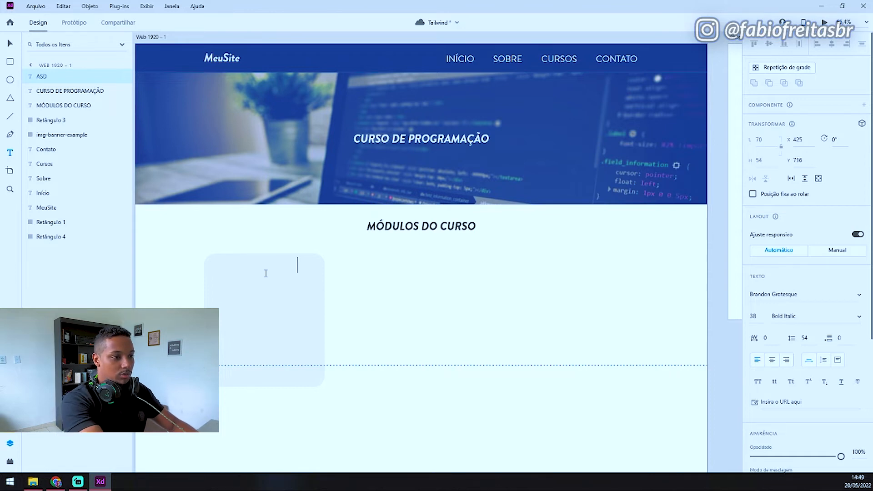
pyautogui.write('ASDtÍULOASD')
pyautogui.hotkey('ctrl', 'a')
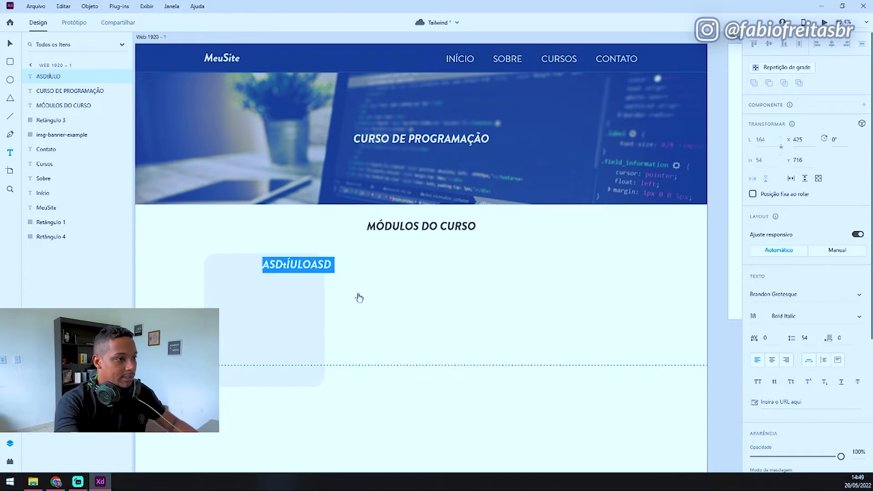
pyautogui.write('t')
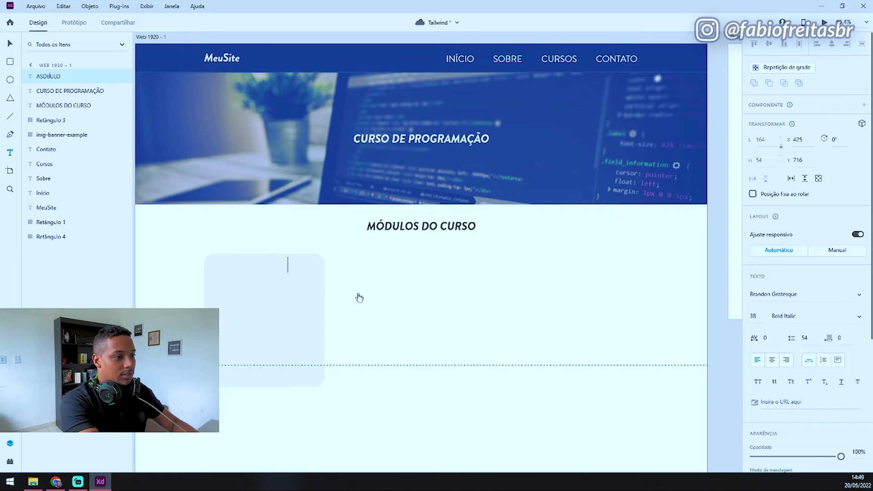
pyautogui.click(10, 43)
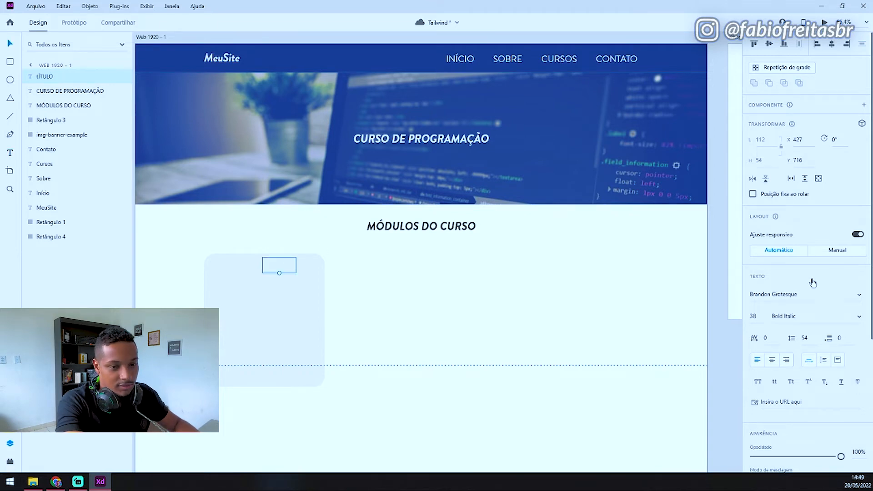
# - Fill the card's heading text with the saved dark swatch and retype it as Título
pyautogui.scroll(-4, 813, 283)
pyautogui.click(771, 318)
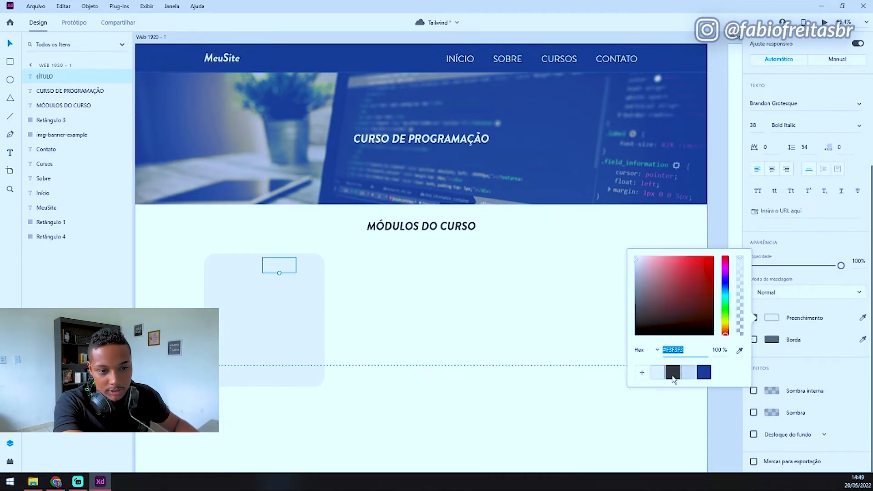
pyautogui.click(673, 373)
pyautogui.click(281, 270)
pyautogui.doubleClick(280, 272)
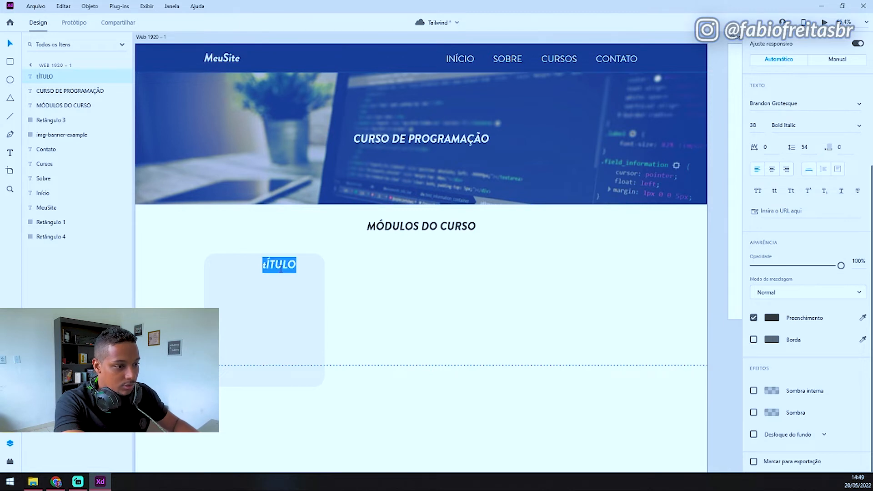
pyautogui.write('Título')
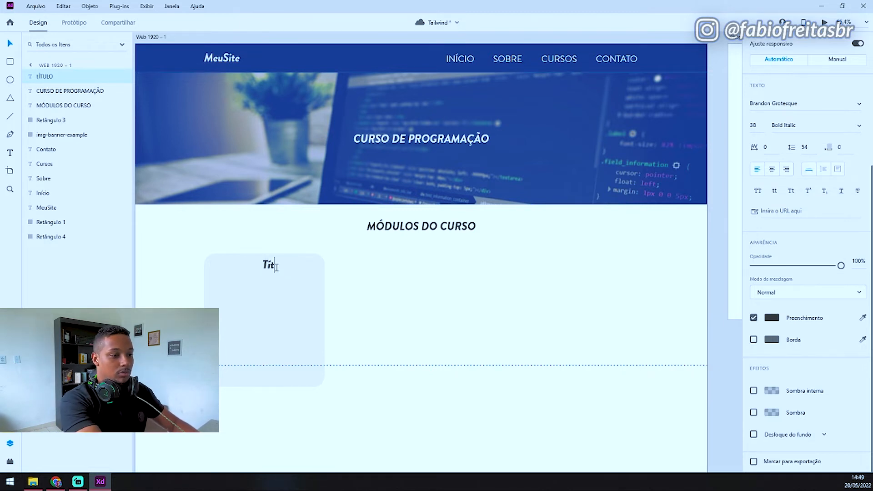
pyautogui.click(8, 45)
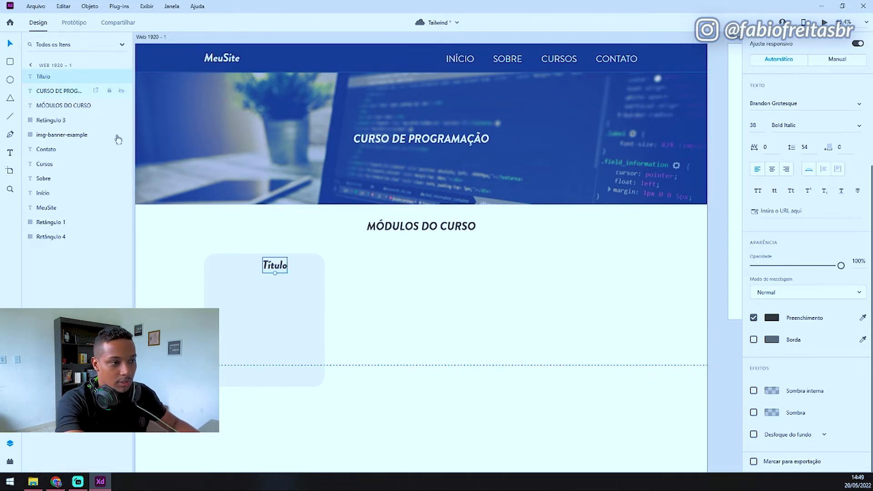
# - Centre the Título heading horizontally near the top edge of the module card
pyautogui.scroll(4, 250, 305)
pyautogui.scroll(-2, 230, 298)
pyautogui.scroll(2, 268, 323)
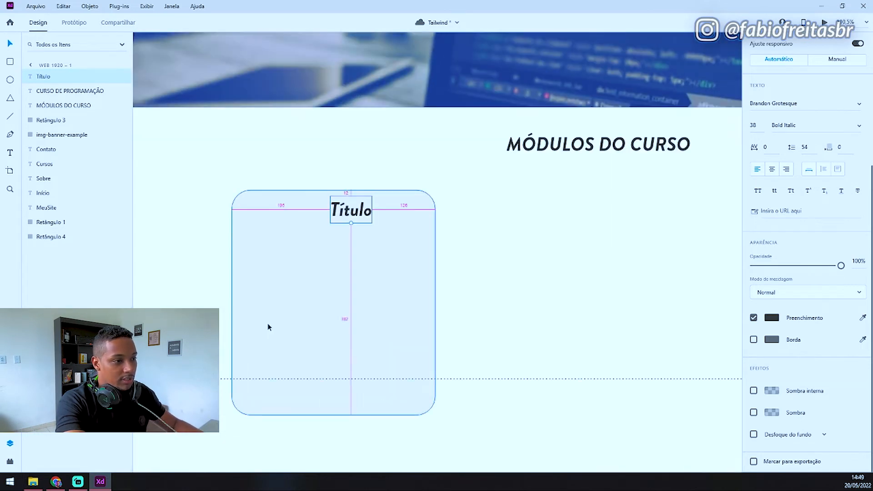
pyautogui.scroll(2, 227, 338)
pyautogui.moveTo(389, 175); pyautogui.dragTo(366, 179)
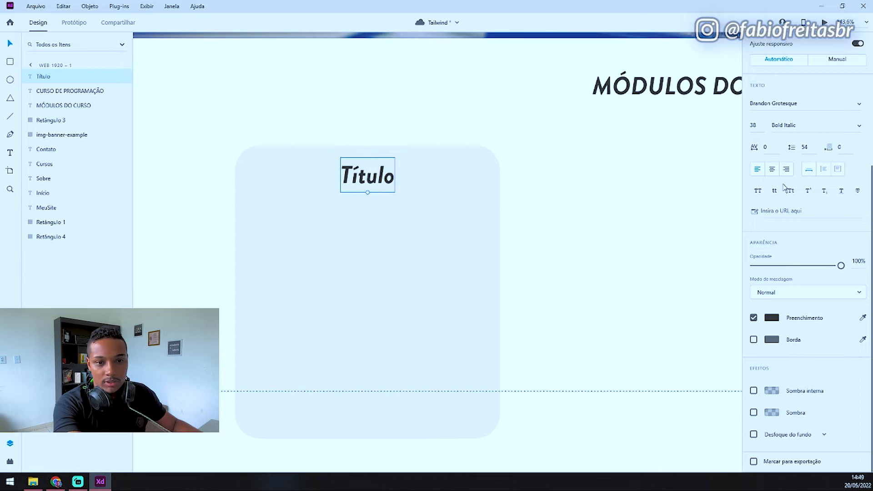
# - Format the Título heading as centred, all-uppercase text at size 25 and shift it slightly lower in the card
pyautogui.click(772, 169)
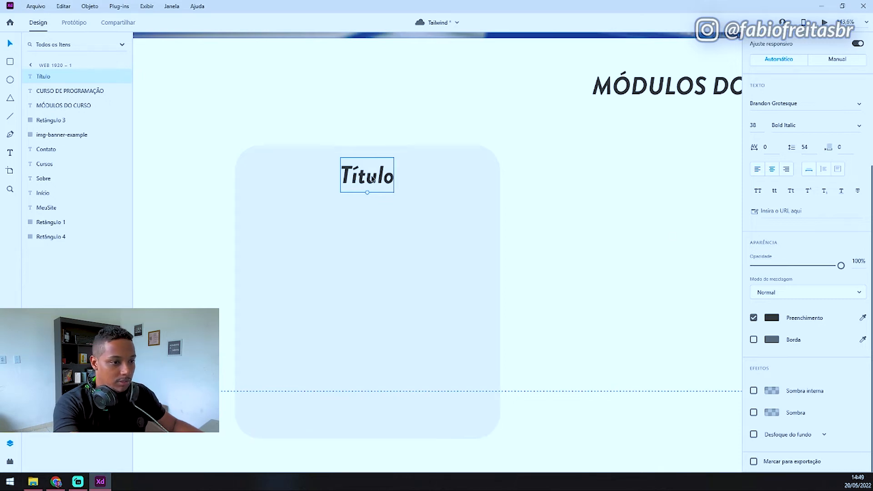
pyautogui.click(758, 191)
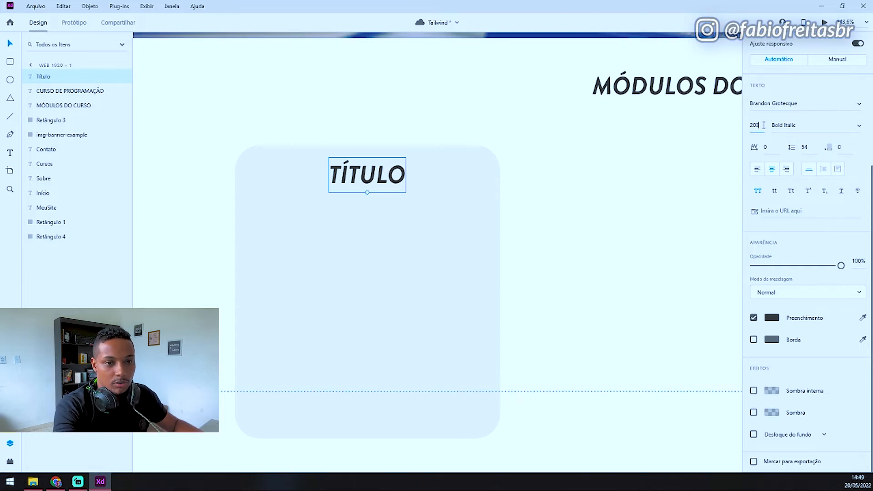
pyautogui.click(764, 125)
pyautogui.write('25')
pyautogui.press('Return')
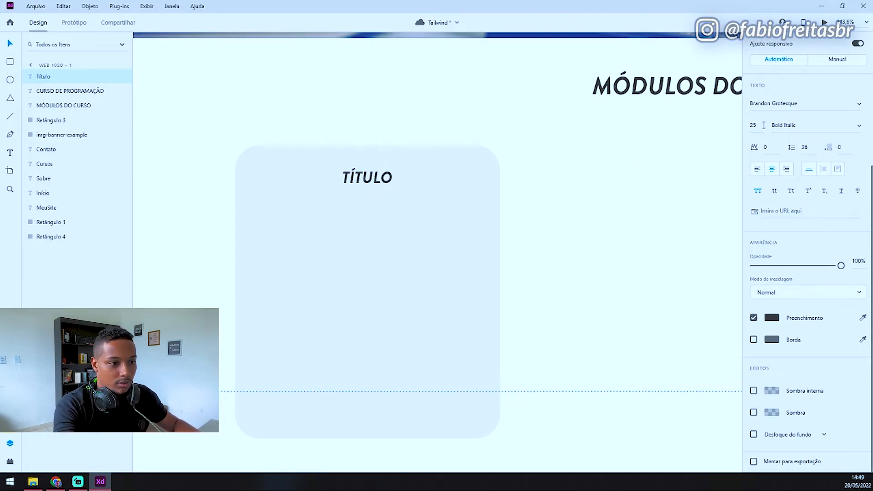
pyautogui.moveTo(370, 197); pyautogui.dragTo(374, 183)
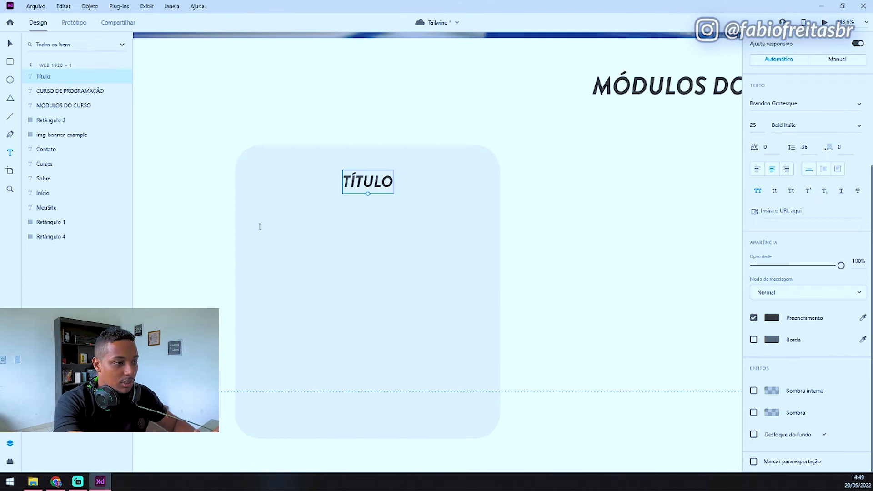
# - Draw a text area about 359 px wide below the heading and enter asda in it
pyautogui.moveTo(251, 204); pyautogui.dragTo(486, 341)
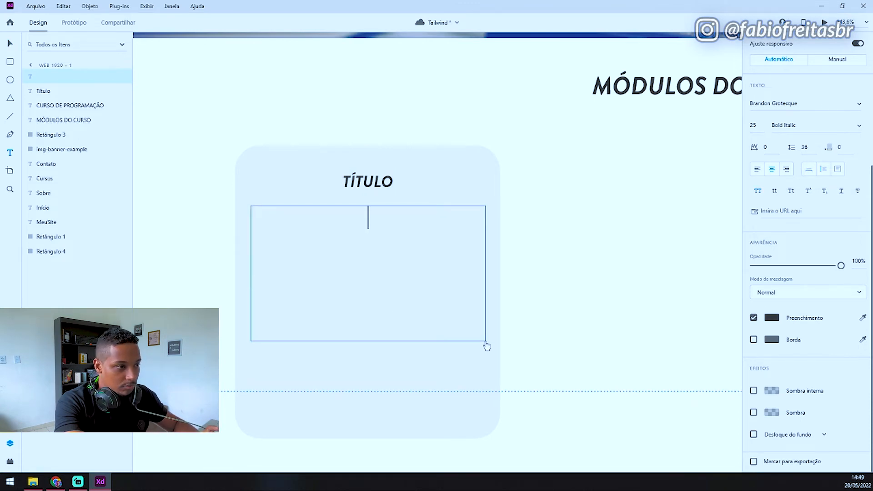
pyautogui.write('asdasd')
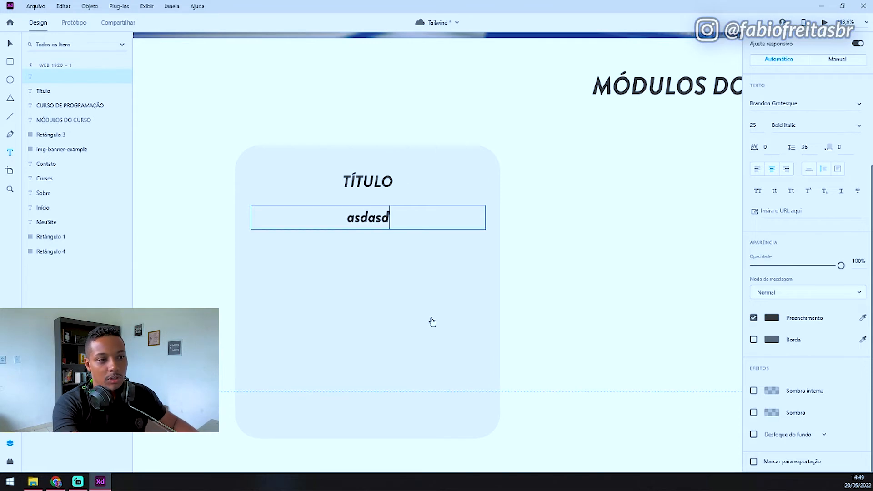
pyautogui.press('BackSpace')
pyautogui.press('BackSpace')
pyautogui.press('Escape')
pyautogui.doubleClick(395, 223)
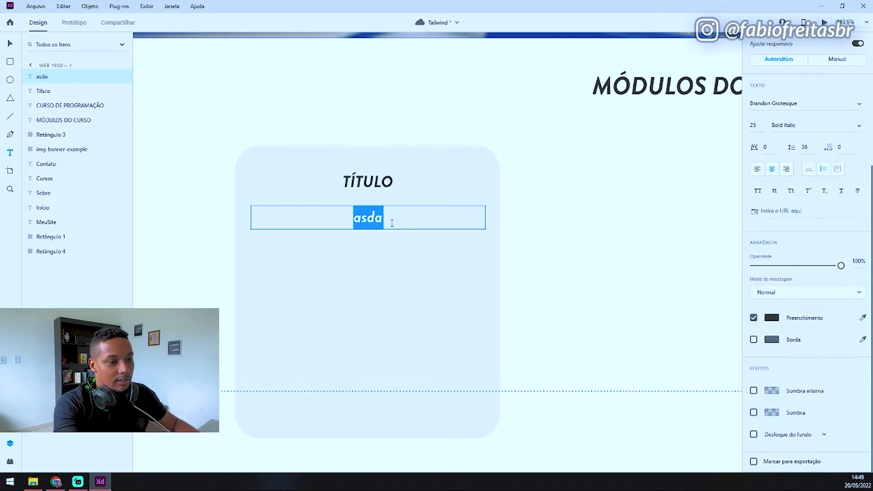
pyautogui.write('v')
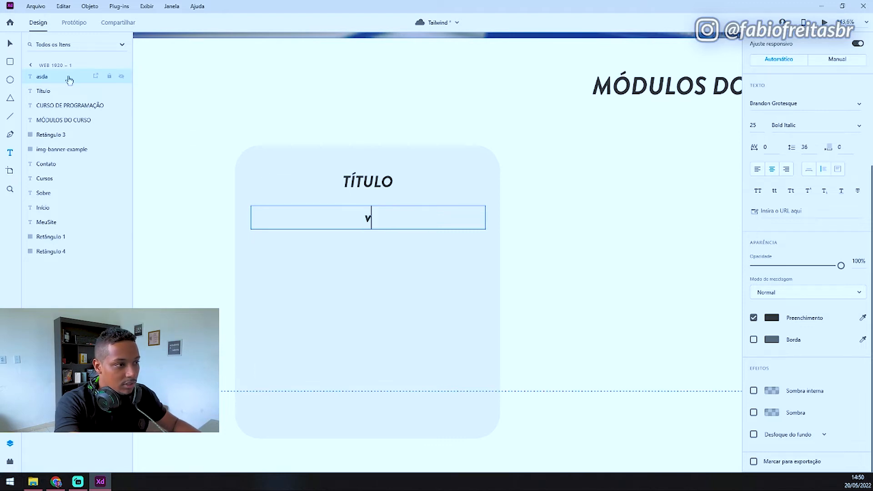
pyautogui.hotkey('ctrl', 'z')
pyautogui.press('Escape')
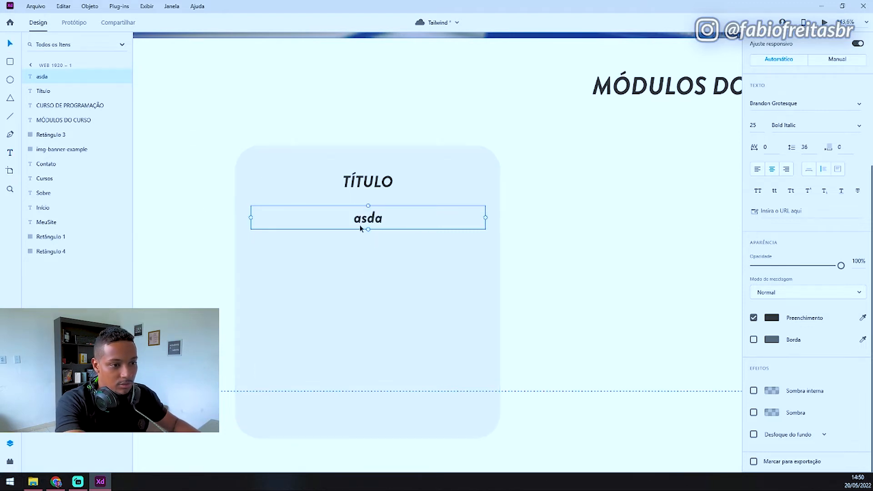
# - Stretch the asda text area to about 168 px high and shorten the card rectangle to about 285 px high
pyautogui.moveTo(368, 229); pyautogui.dragTo(378, 325)
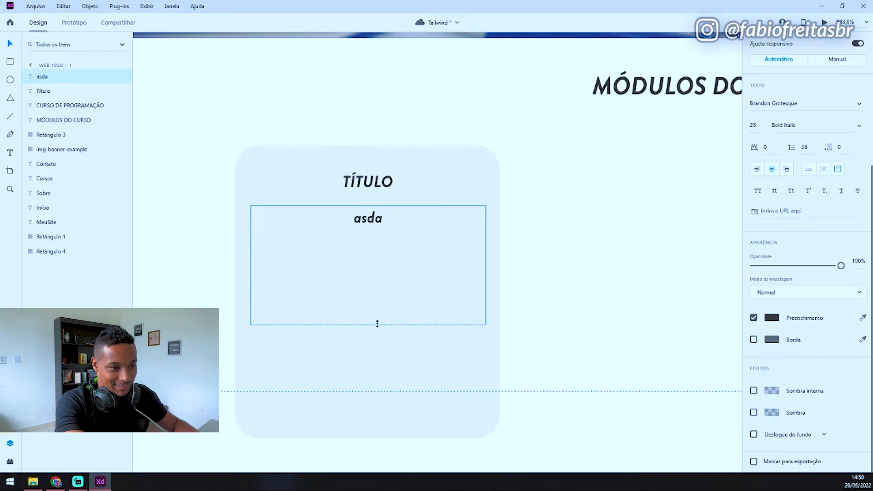
pyautogui.click(375, 436)
pyautogui.moveTo(367, 439); pyautogui.dragTo(367, 332)
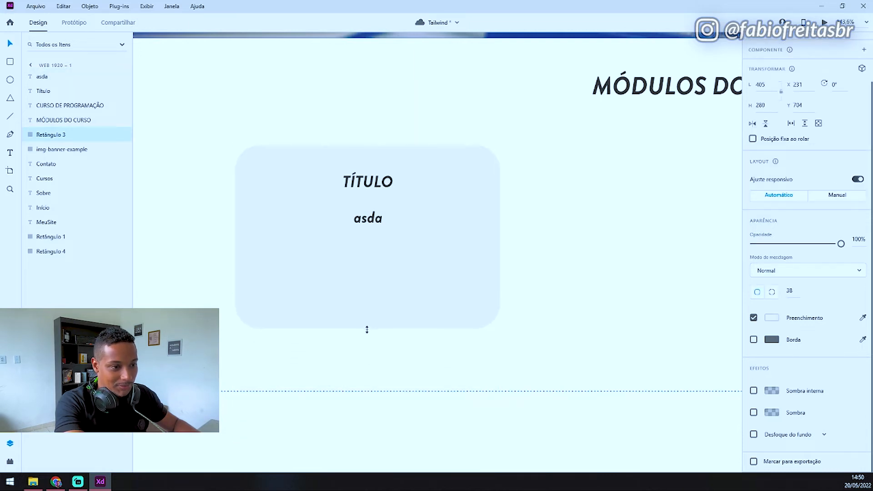
# - Fill the asda text area with Lorem Ipsum (Latin, Standard) placeholder text using the Lorem Ipsum plug-in, including line breaks
pyautogui.click(364, 213)
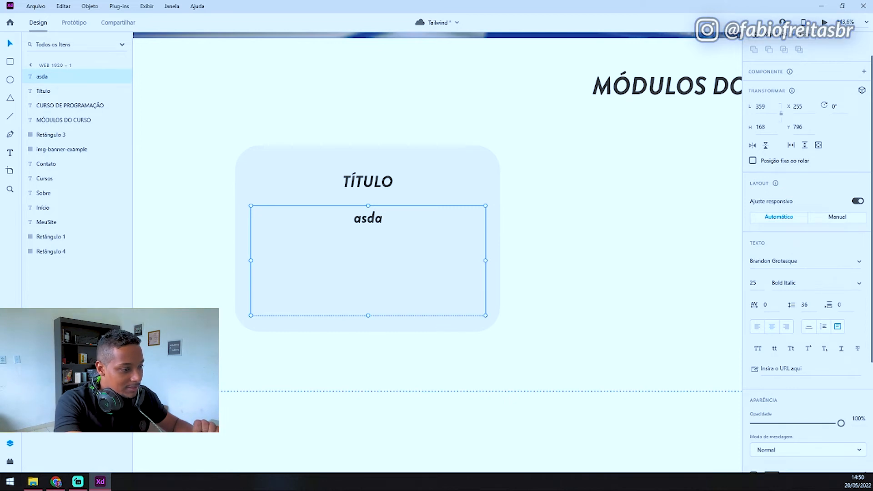
pyautogui.click(9, 462)
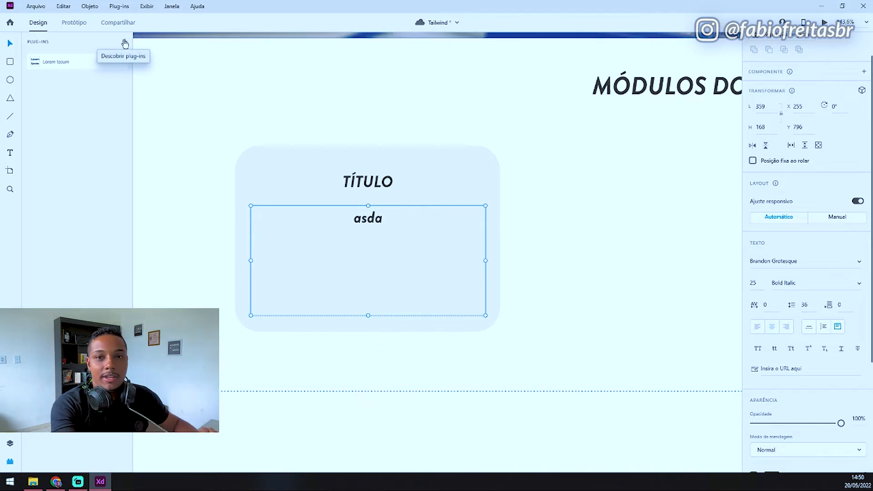
pyautogui.click(84, 63)
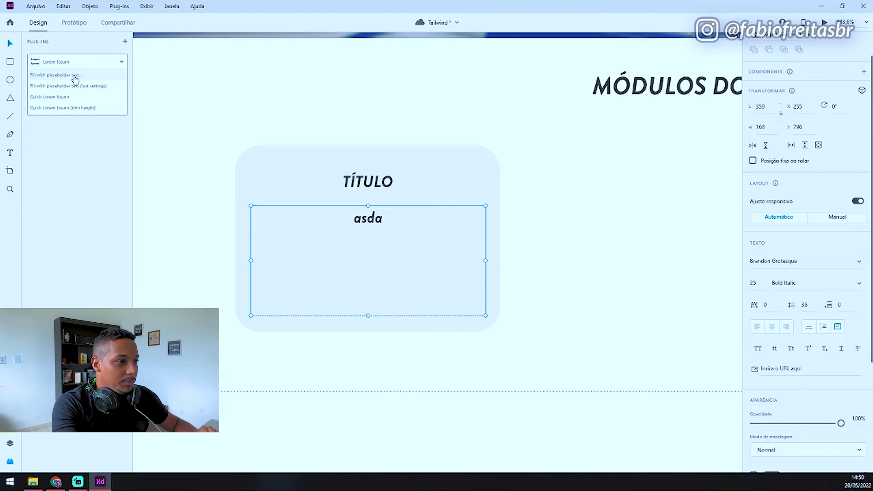
pyautogui.click(40, 76)
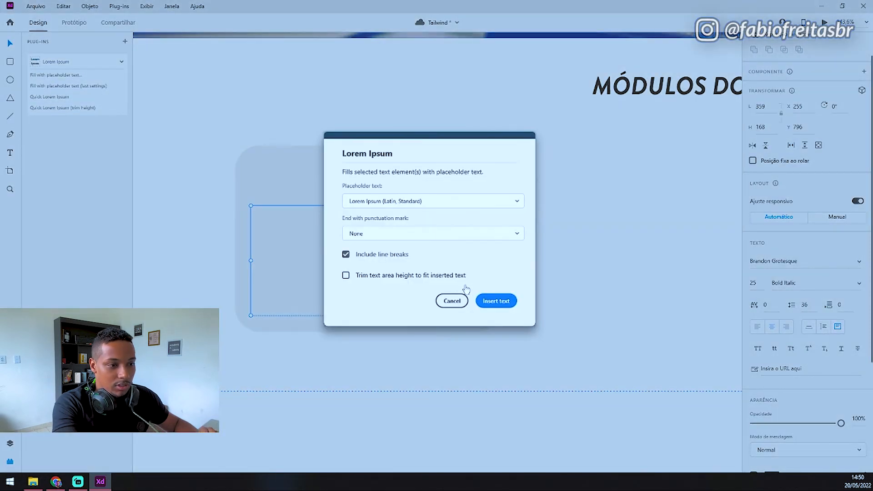
pyautogui.click(497, 300)
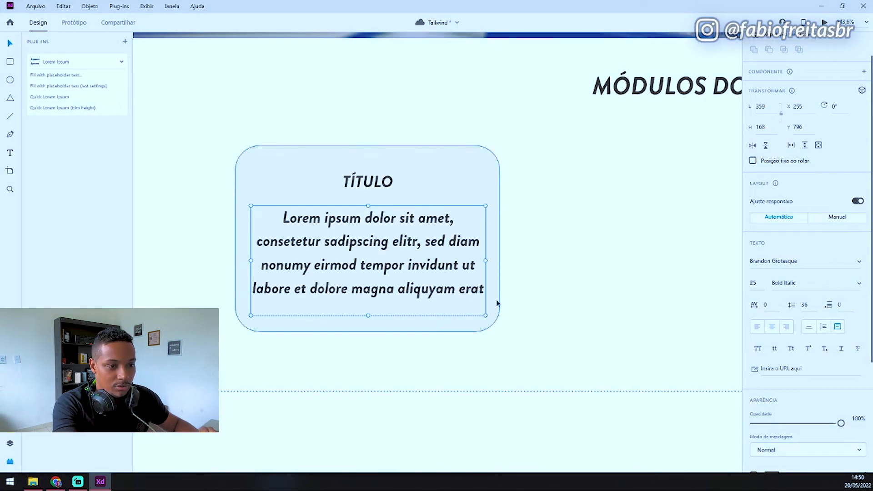
# - Recolour the placeholder paragraph with a lighter grey fill and move it up slightly to about Y 790
pyautogui.scroll(-4, 790, 290)
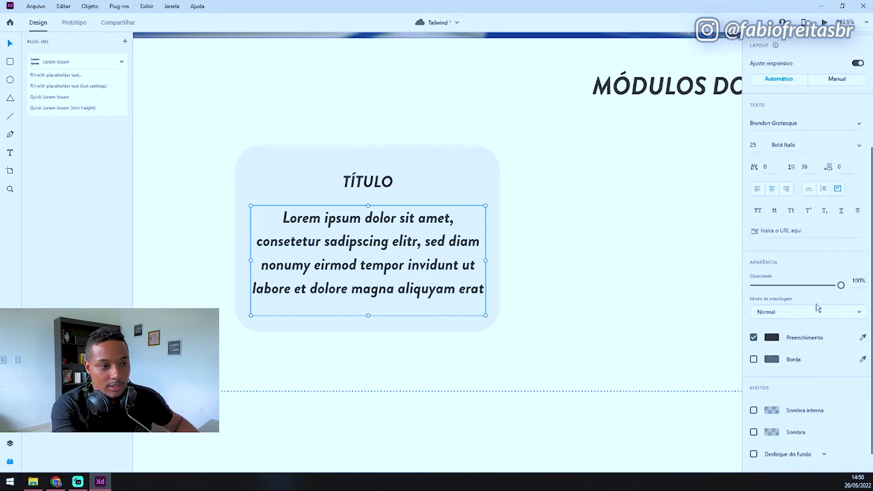
pyautogui.click(772, 324)
pyautogui.moveTo(651, 314)
pyautogui.mouseDown()
pyautogui.moveTo(634, 309)
pyautogui.moveTo(634, 287)
pyautogui.mouseUp()
pyautogui.click(419, 268)
pyautogui.moveTo(419, 268); pyautogui.dragTo(419, 266)
# - Fill the card's Título heading with the saved dark blue swatch
pyautogui.click(368, 181)
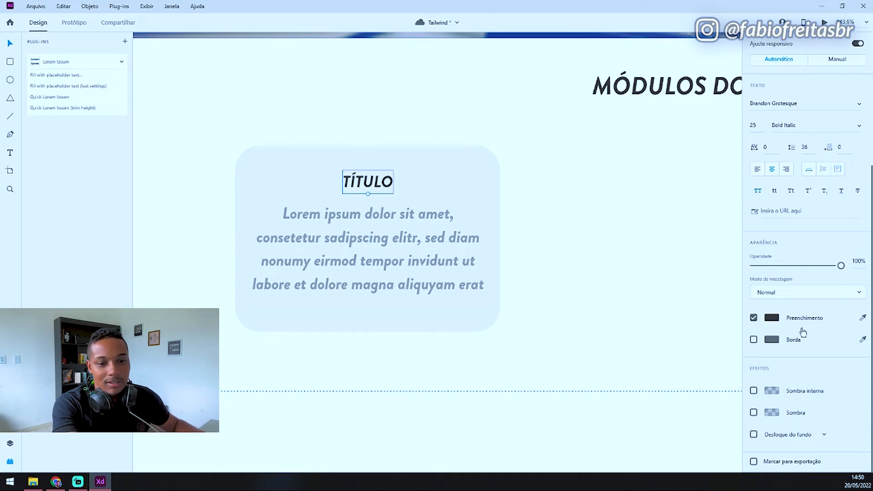
pyautogui.click(772, 318)
pyautogui.click(704, 373)
pyautogui.click(545, 399)
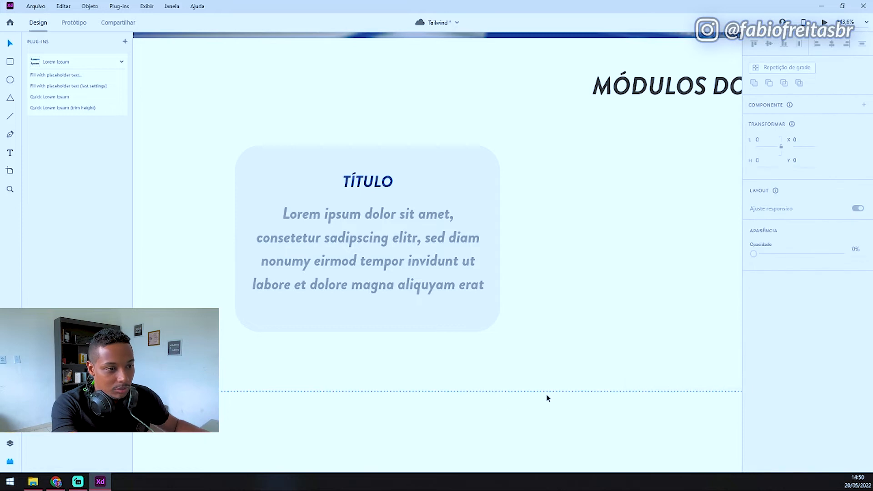
# - Set the card paragraph's font to Open Sans in the Medium weight
pyautogui.scroll(-5, 609, 412)
pyautogui.scroll(5, 511, 357)
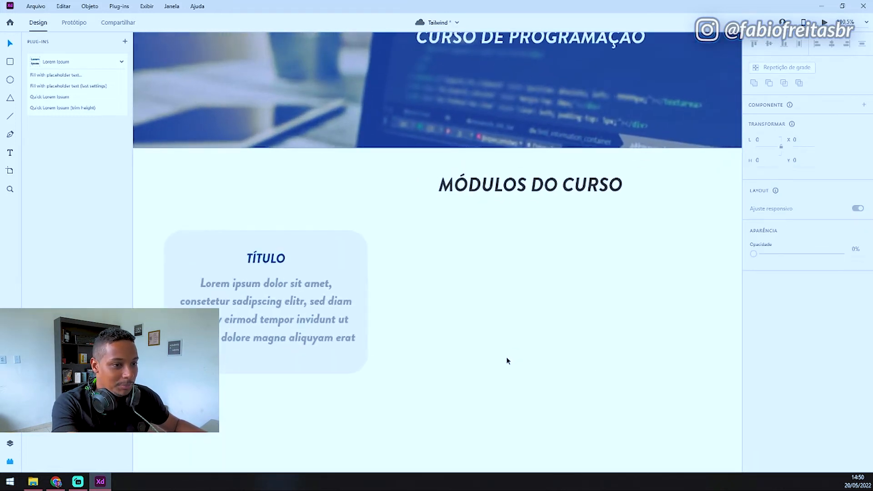
pyautogui.scroll(-2, 384, 354)
pyautogui.scroll(2, 382, 352)
pyautogui.click(381, 351)
pyautogui.press('Right')
pyautogui.press('Right')
pyautogui.press('Right')
pyautogui.press('Right')
pyautogui.press('Right')
pyautogui.press('Right')
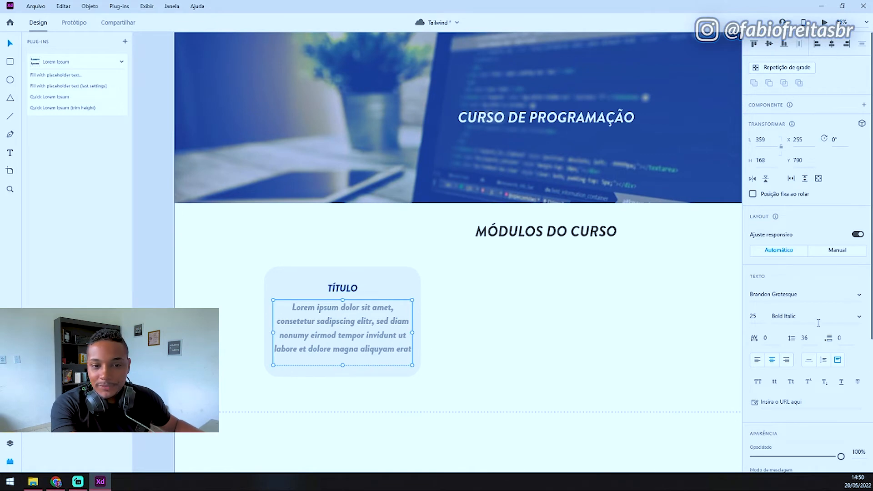
pyautogui.click(823, 294)
pyautogui.write('Op')
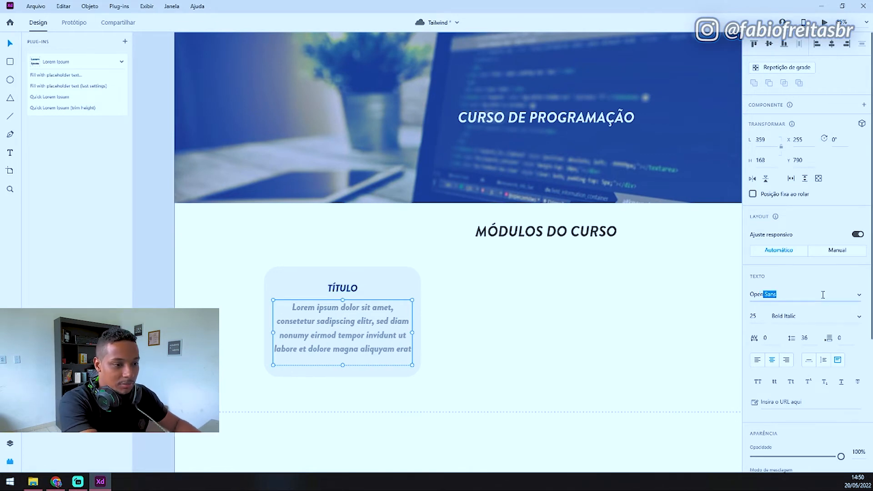
pyautogui.write('en')
pyautogui.press('Return')
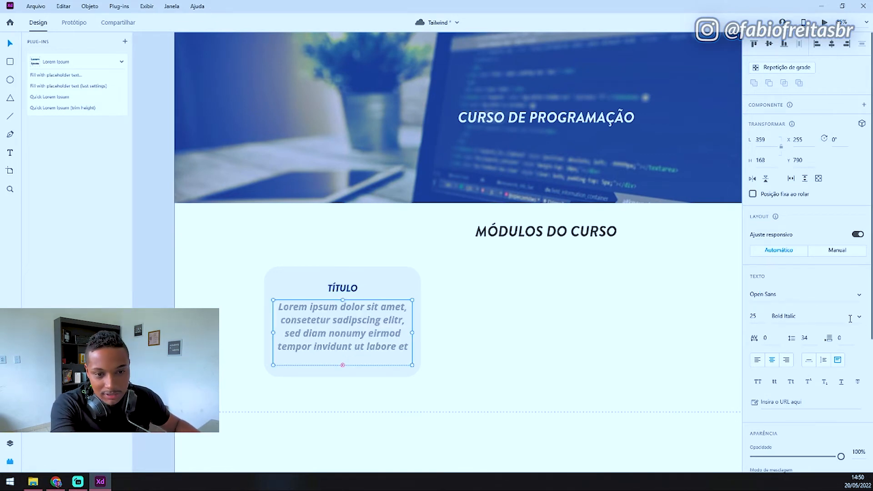
pyautogui.click(859, 320)
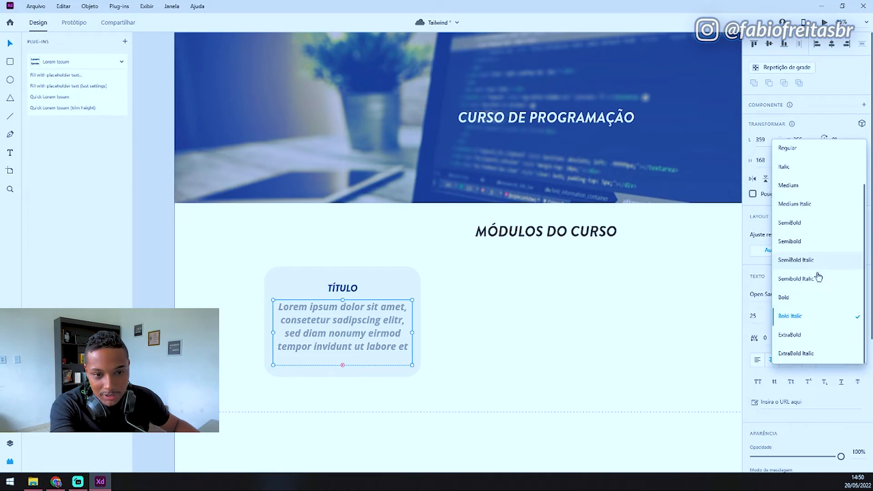
pyautogui.click(824, 188)
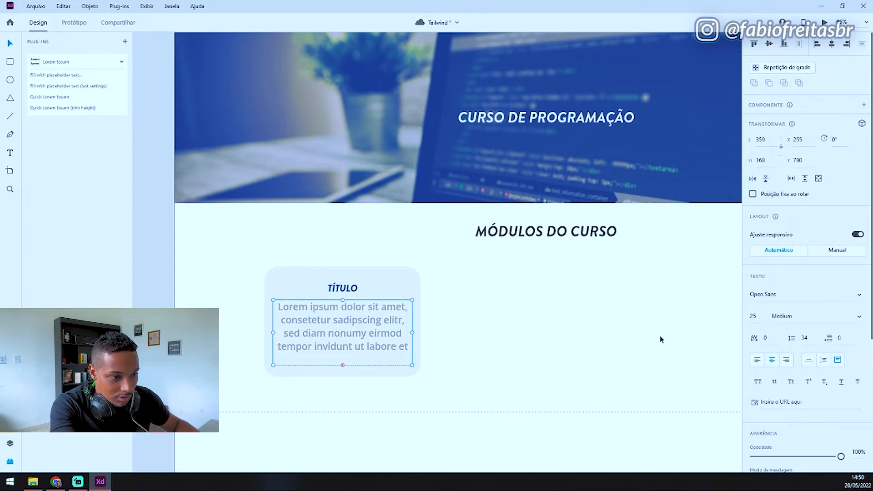
# - Set the card paragraph's font size to 22
pyautogui.click(839, 318)
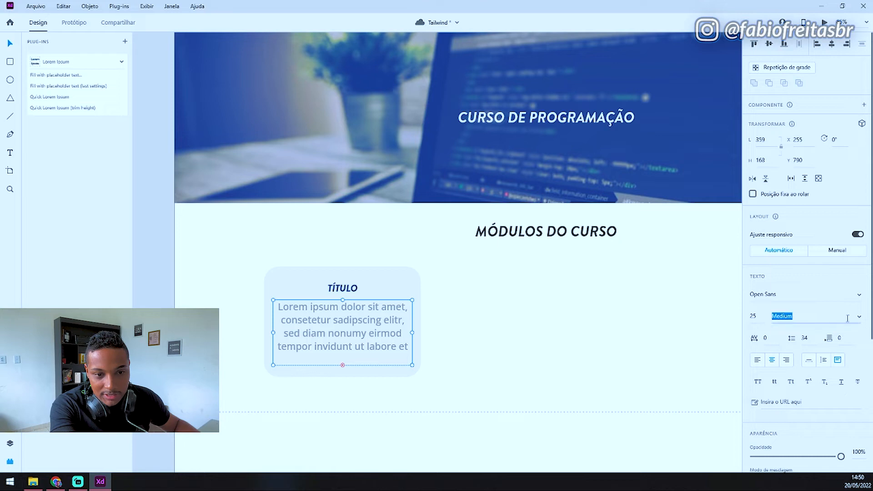
pyautogui.click(759, 316)
pyautogui.press('Down')
pyautogui.press('Down')
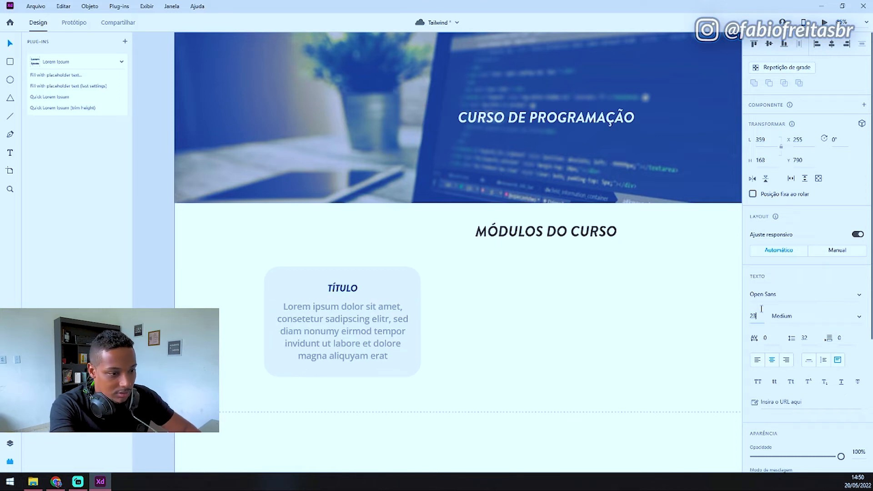
pyautogui.press('Down')
pyautogui.press('Down')
pyautogui.press('Down')
pyautogui.press('Down')
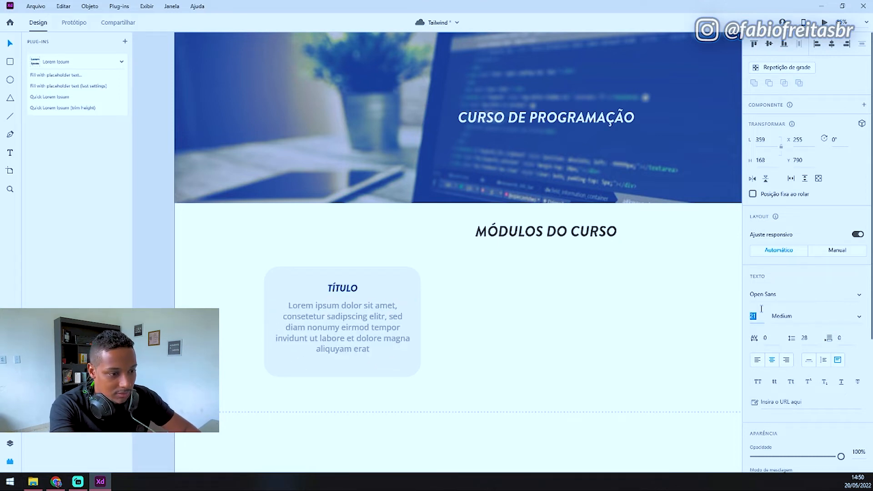
pyautogui.press('Up')
pyautogui.press('Up')
pyautogui.press('Up')
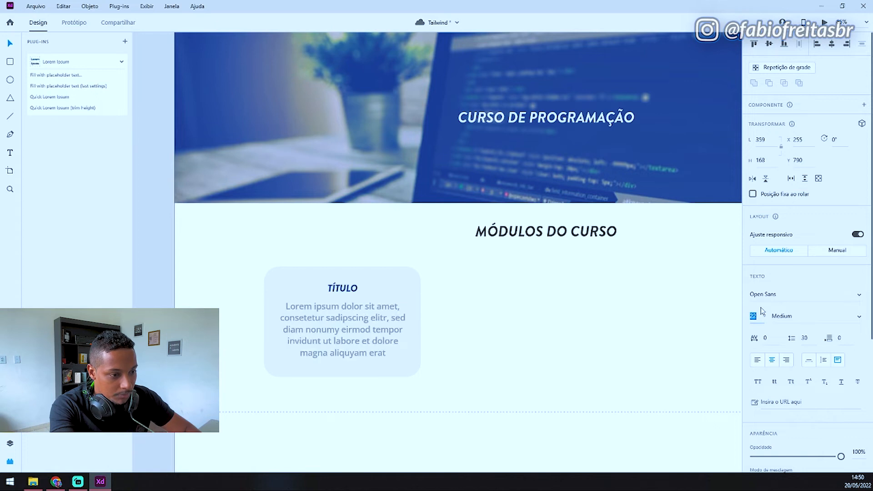
pyautogui.click(563, 364)
# - Try to move the paragraph on its own out of the module card, and undo the move
pyautogui.scroll(-4, 414, 381)
pyautogui.scroll(4, 479, 392)
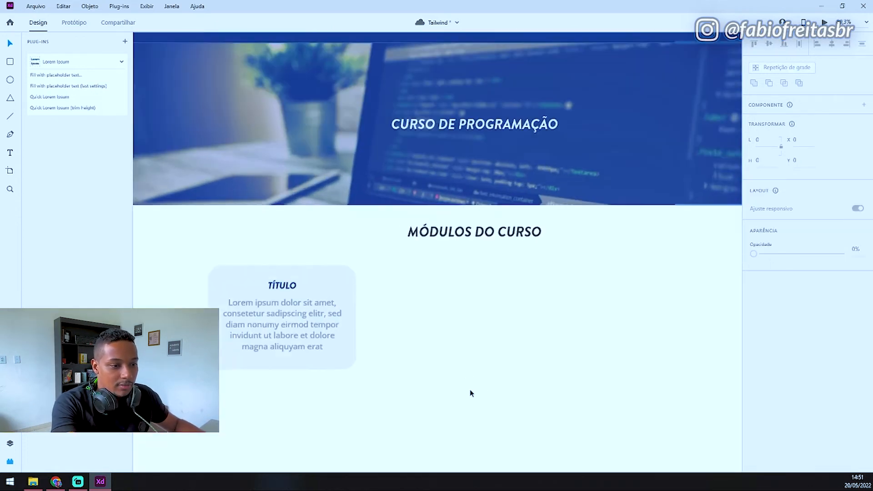
pyautogui.moveTo(404, 270); pyautogui.dragTo(203, 418)
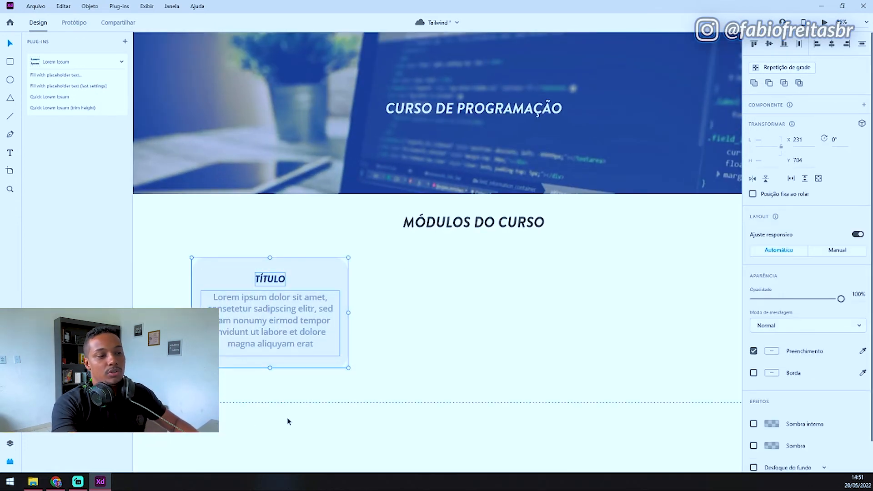
pyautogui.click(444, 380)
pyautogui.moveTo(467, 378); pyautogui.dragTo(164, 246)
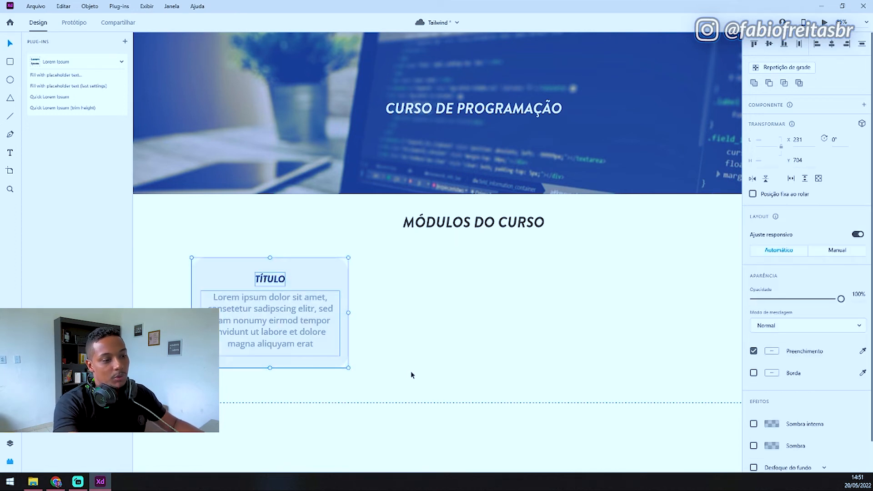
pyautogui.click(429, 366)
pyautogui.moveTo(259, 315); pyautogui.dragTo(484, 324)
pyautogui.hotkey('ctrl', 'z')
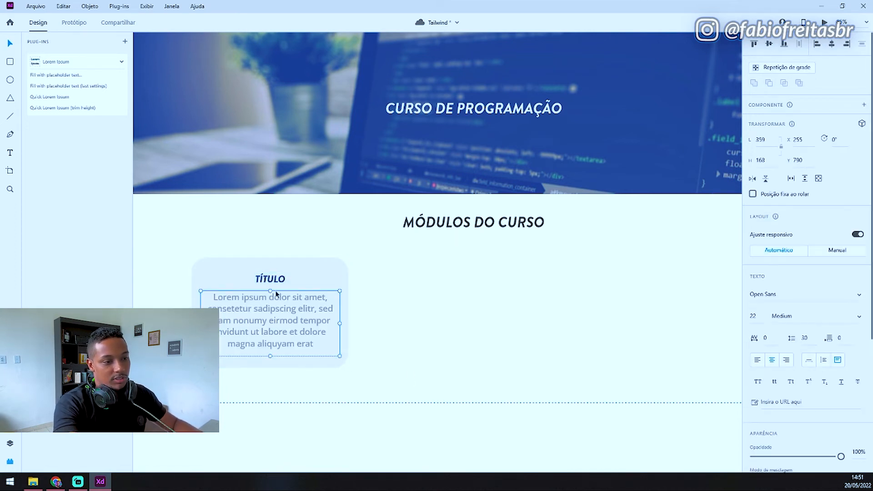
# - Group the module card's rectangle, Título heading and paragraph, and show the artboard's layers
pyautogui.click(274, 281)
pyautogui.click(313, 314)
pyautogui.click(317, 283)
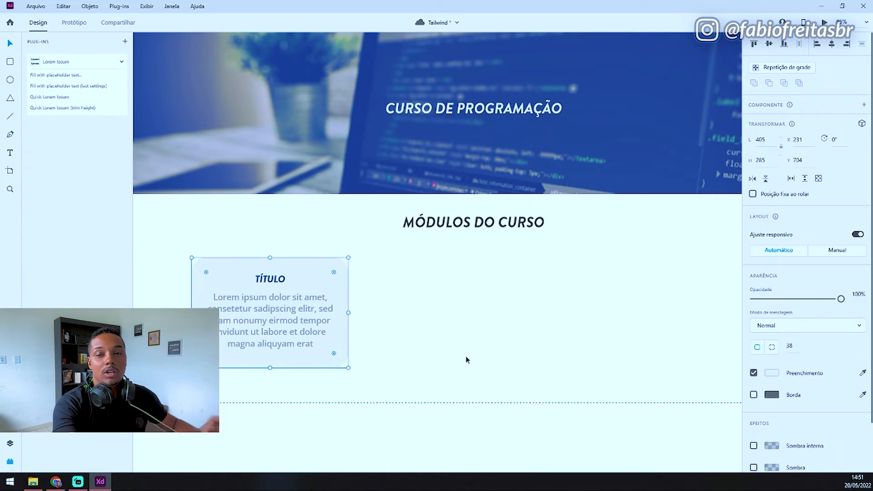
pyautogui.moveTo(501, 399); pyautogui.dragTo(195, 250)
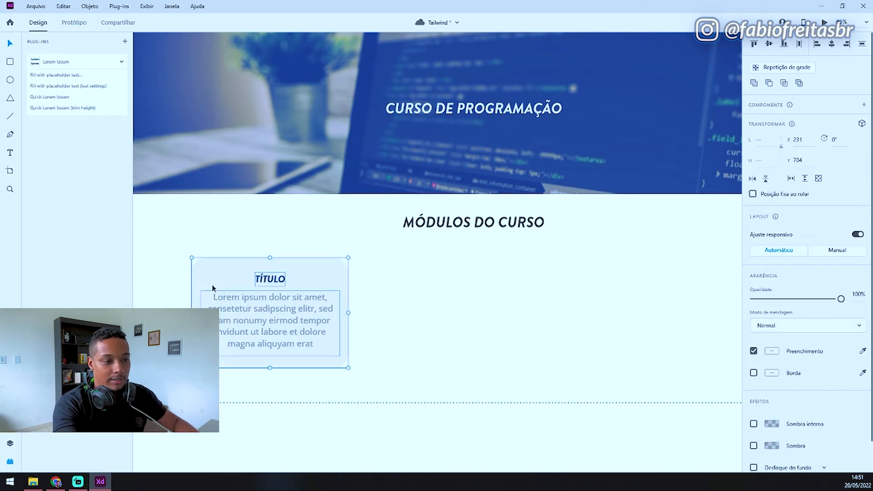
pyautogui.click(9, 445)
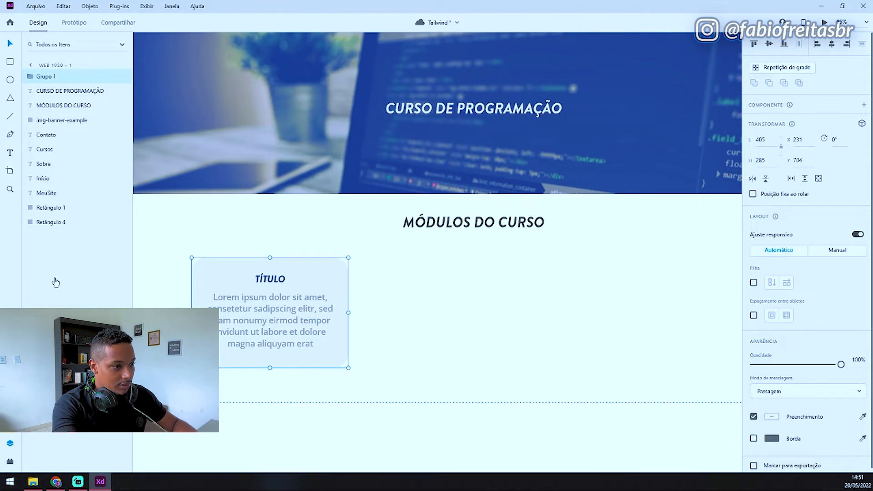
# - Examine which artboard objects the layers stand for by selecting several of them, including img-banner-example and Retângulo 1
pyautogui.click(51, 108)
pyautogui.click(72, 149)
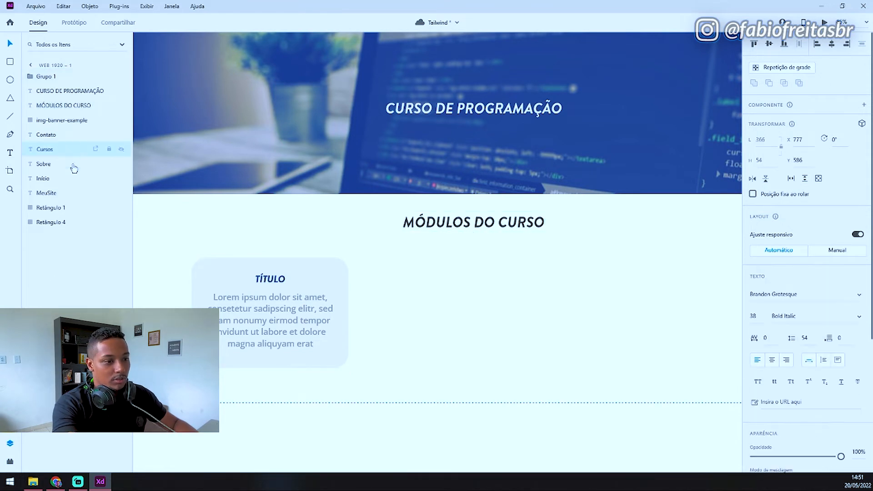
pyautogui.click(64, 120)
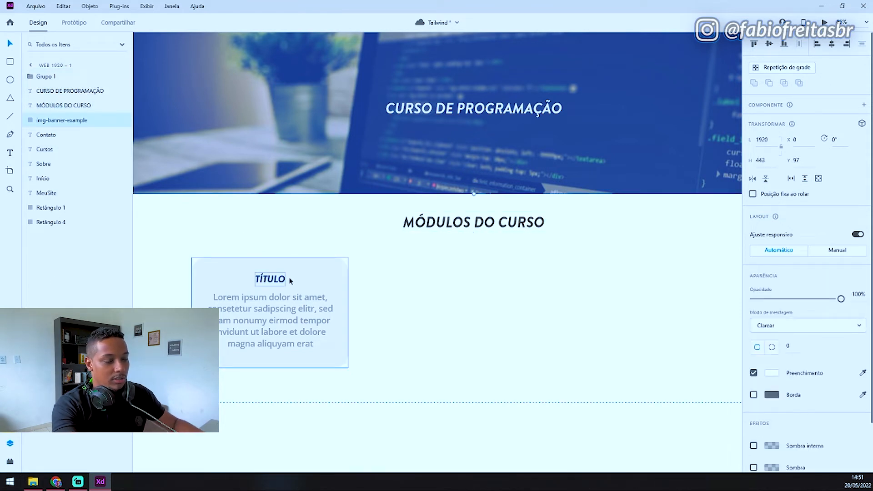
pyautogui.scroll(-4, 318, 285)
pyautogui.click(65, 91)
pyautogui.click(45, 149)
pyautogui.click(57, 207)
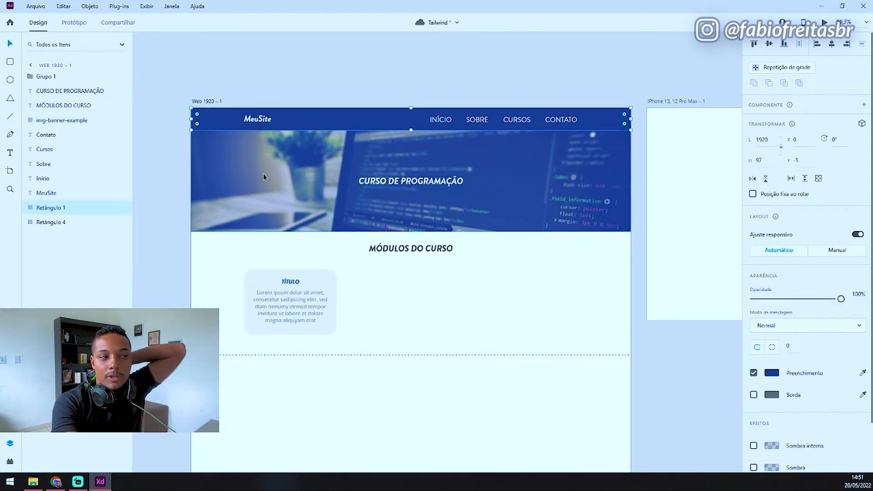
# - Rename the module card's group layer as Bloco Modulos
pyautogui.click(332, 276)
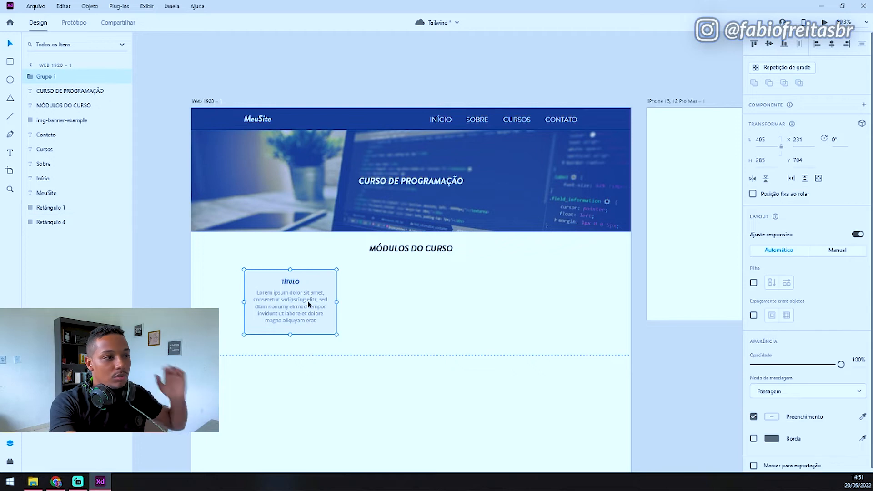
pyautogui.doubleClick(52, 80)
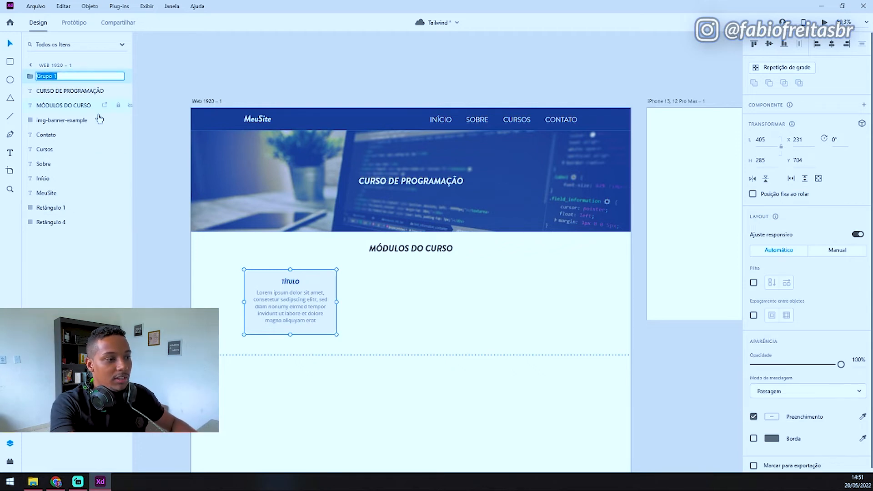
pyautogui.write('Bloco')
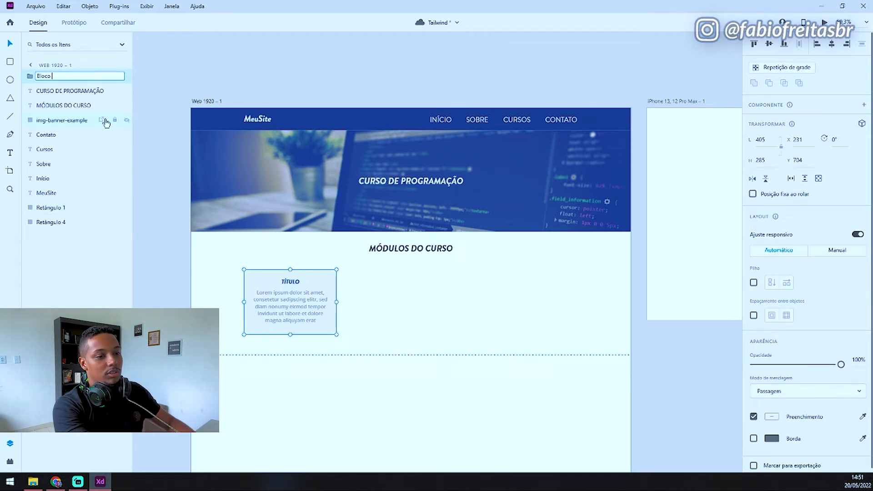
pyautogui.write(' Modulos')
pyautogui.press('Return')
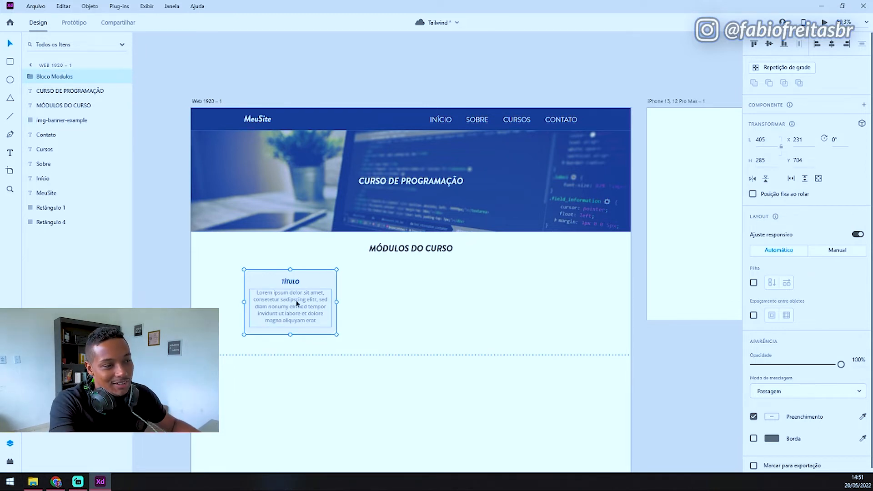
# - Try moving and resizing the grouped module card as one object, and undo both changes
pyautogui.click(369, 304)
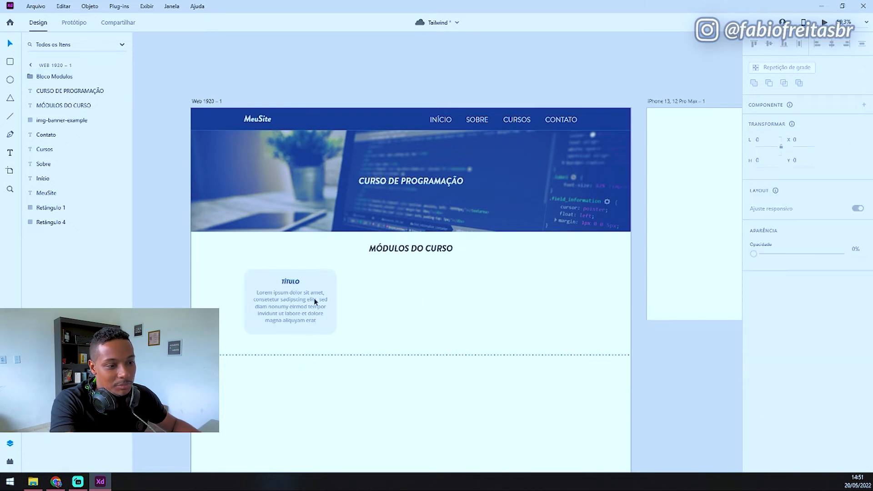
pyautogui.click(276, 306)
pyautogui.moveTo(301, 305); pyautogui.dragTo(436, 310)
pyautogui.hotkey('ctrl', 'z')
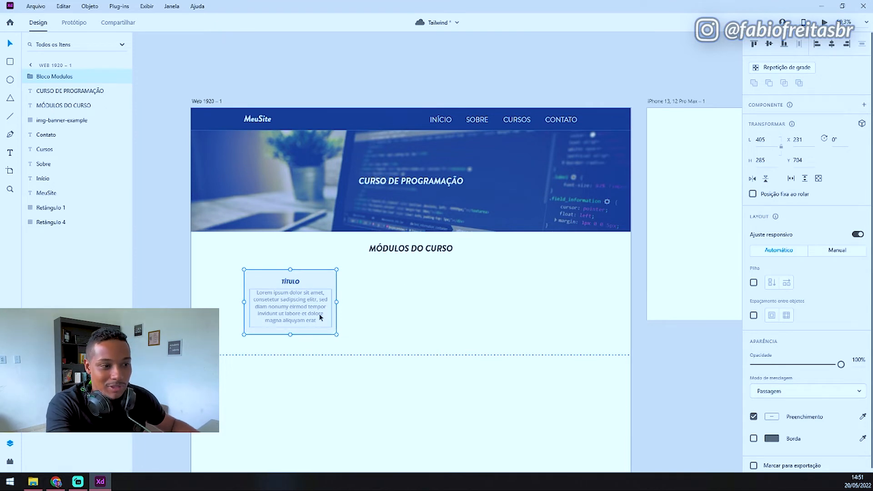
pyautogui.moveTo(291, 334); pyautogui.dragTo(347, 346)
pyautogui.hotkey('ctrl', 'z')
pyautogui.click(363, 336)
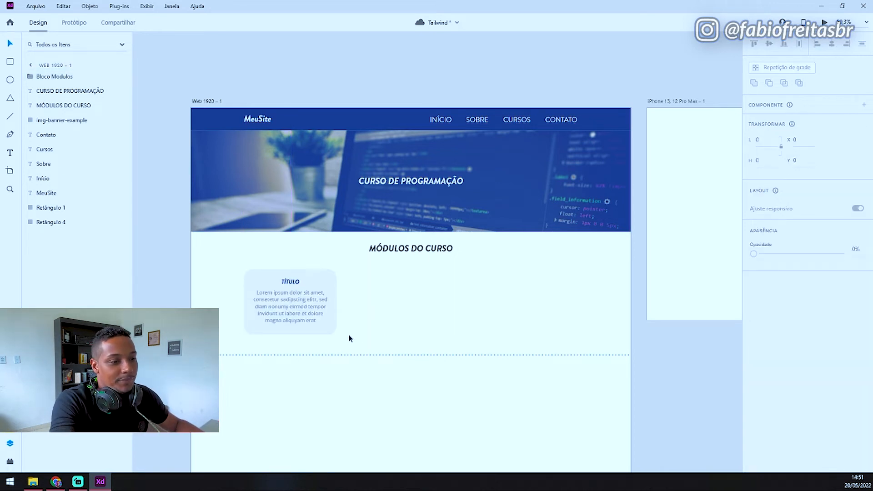
# - Duplicate the module card twice to form a row of three, and centre the row on the artboard
pyautogui.scroll(3, 349, 335)
pyautogui.moveTo(286, 300); pyautogui.dragTo(451, 315)
pyautogui.scroll(-3, 455, 321)
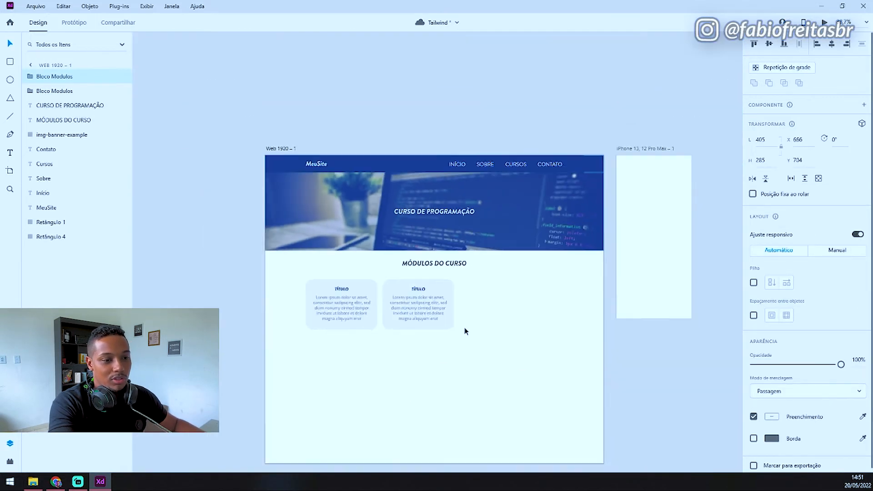
pyautogui.scroll(3, 465, 332)
pyautogui.moveTo(397, 314); pyautogui.dragTo(497, 316)
pyautogui.moveTo(553, 371); pyautogui.dragTo(257, 263)
pyautogui.moveTo(309, 287); pyautogui.dragTo(325, 290)
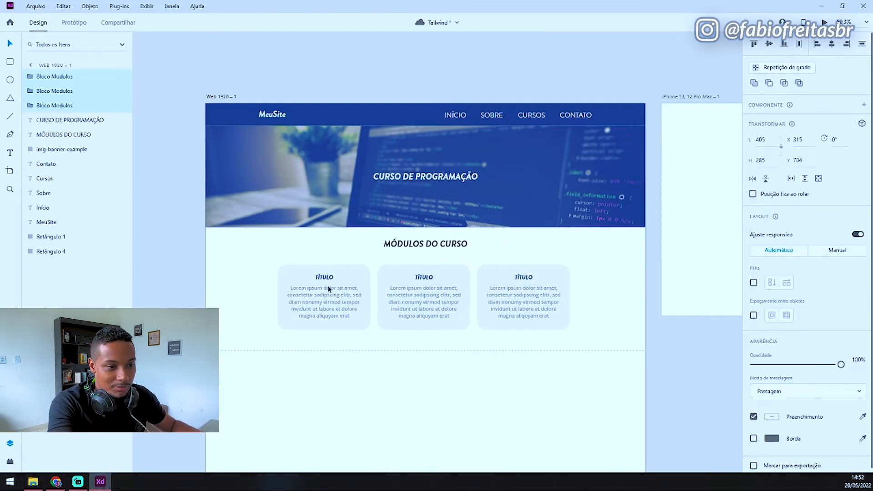
# - Duplicate the row of three cards twice downwards to build three rows of module cards
pyautogui.scroll(-2, 473, 377)
pyautogui.moveTo(511, 344); pyautogui.dragTo(325, 303)
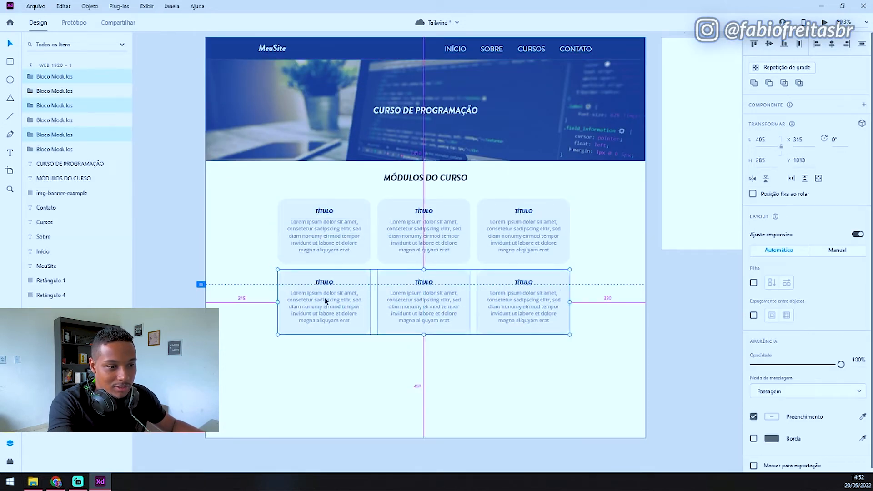
pyautogui.click(376, 423)
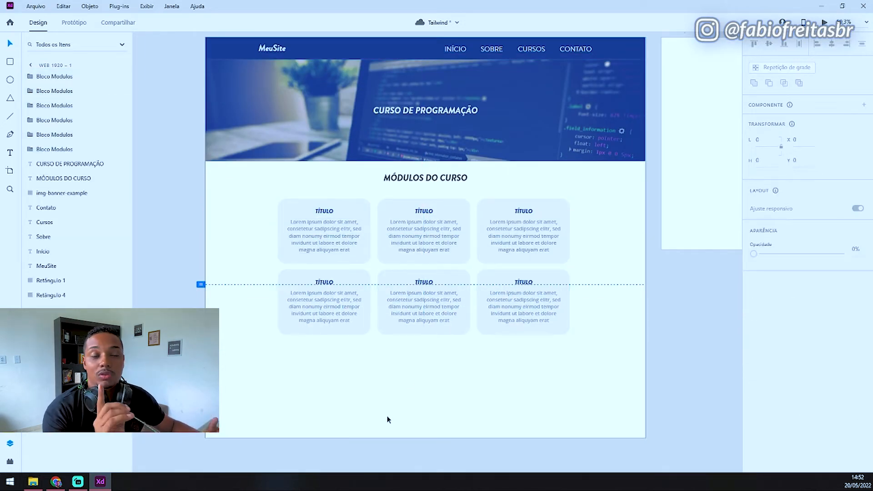
pyautogui.moveTo(560, 393); pyautogui.dragTo(317, 302)
pyautogui.moveTo(314, 303); pyautogui.dragTo(310, 373)
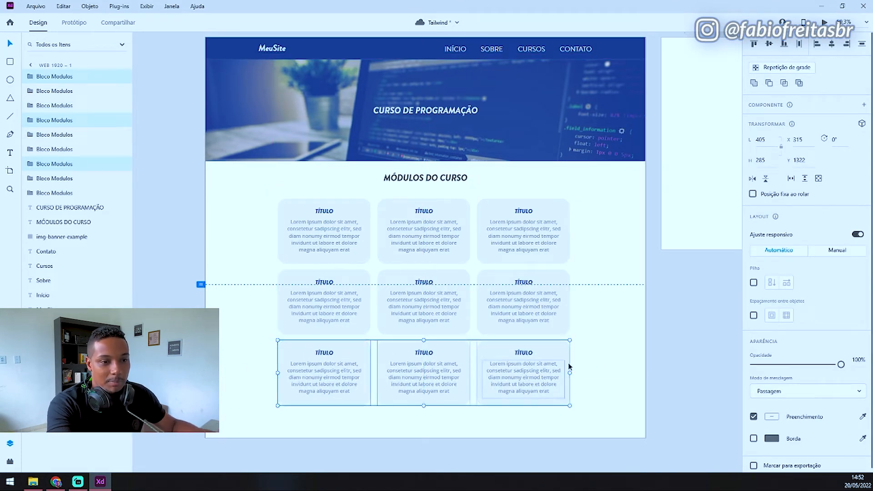
pyautogui.click(629, 362)
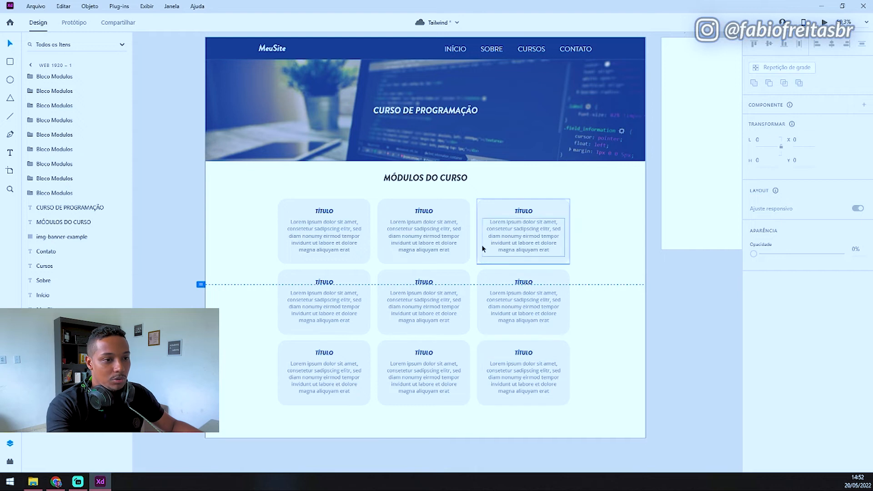
# - Undo the card duplications back to the single original module card
pyautogui.scroll(2, 485, 250)
pyautogui.scroll(-4, 483, 199)
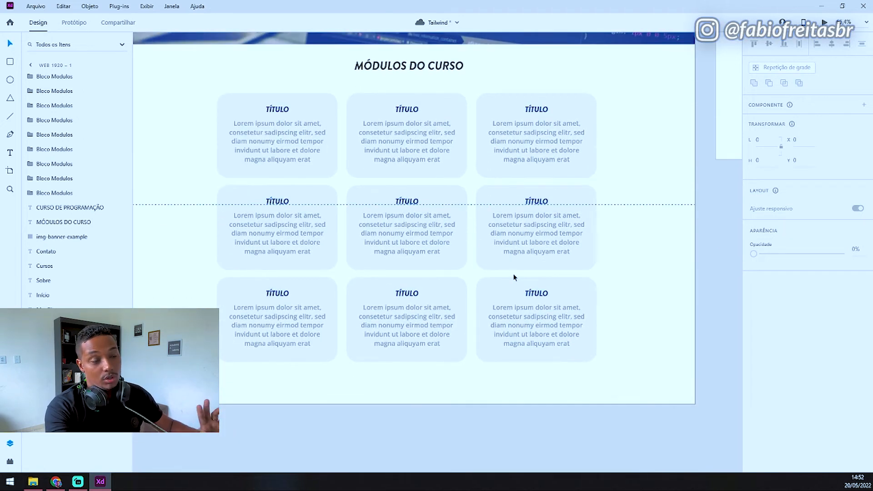
pyautogui.scroll(-2, 575, 319)
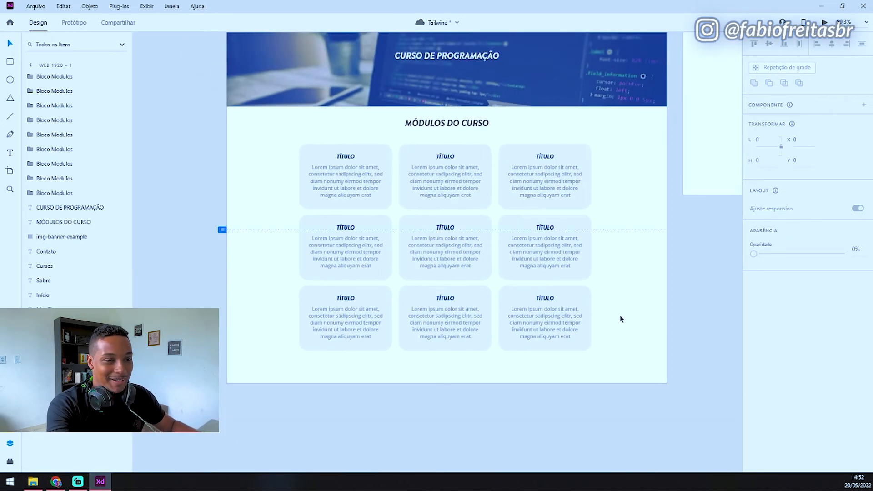
pyautogui.hotkey('ctrl', 'z')
pyautogui.hotkey('ctrl', 'z')
pyautogui.hotkey('ctrl', 'z')
pyautogui.hotkey('ctrl', 'z')
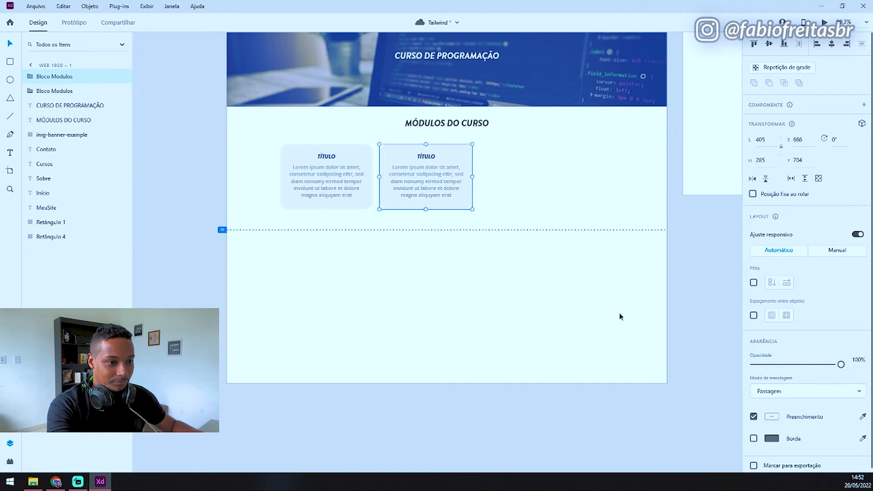
pyautogui.hotkey('ctrl', 'z')
# - Try moving the single module card under the centre of the section heading, and undo the move
pyautogui.moveTo(346, 195); pyautogui.dragTo(466, 197)
pyautogui.scroll(3, 496, 200)
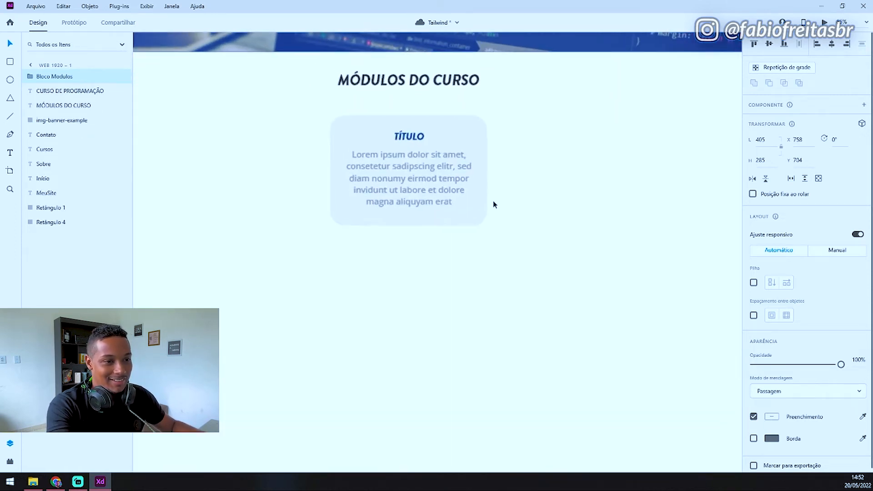
pyautogui.hotkey('ctrl', 'z')
pyautogui.scroll(-3, 554, 231)
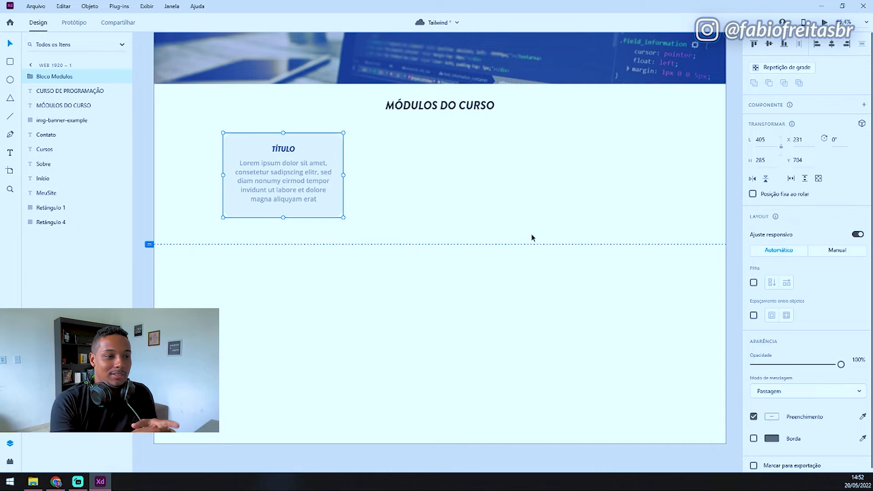
# - Turn the Bloco Modulos card into a repeat grid of three columns and three rows, centred under the section heading
pyautogui.click(786, 68)
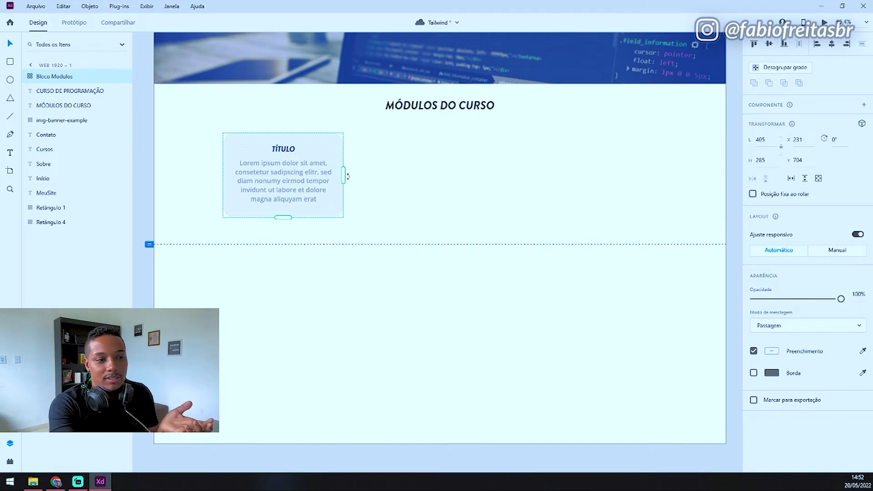
pyautogui.moveTo(343, 173); pyautogui.dragTo(599, 224)
pyautogui.moveTo(418, 217); pyautogui.dragTo(411, 401)
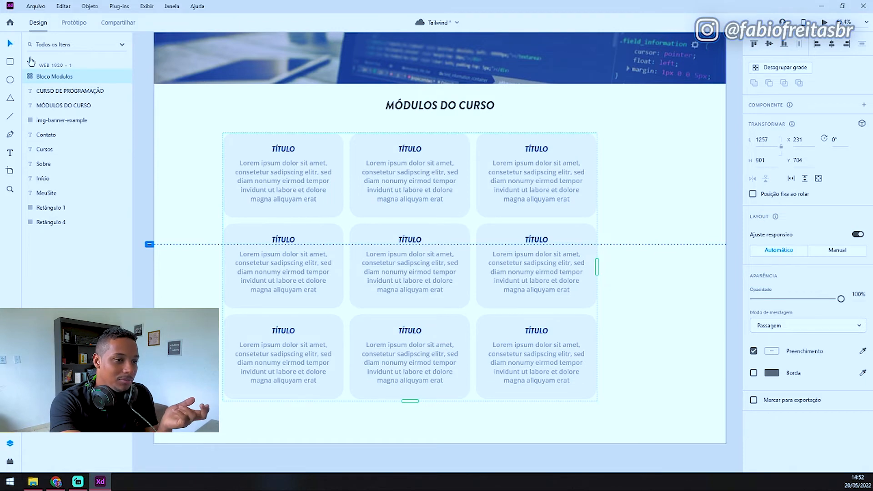
pyautogui.moveTo(293, 189); pyautogui.dragTo(351, 171)
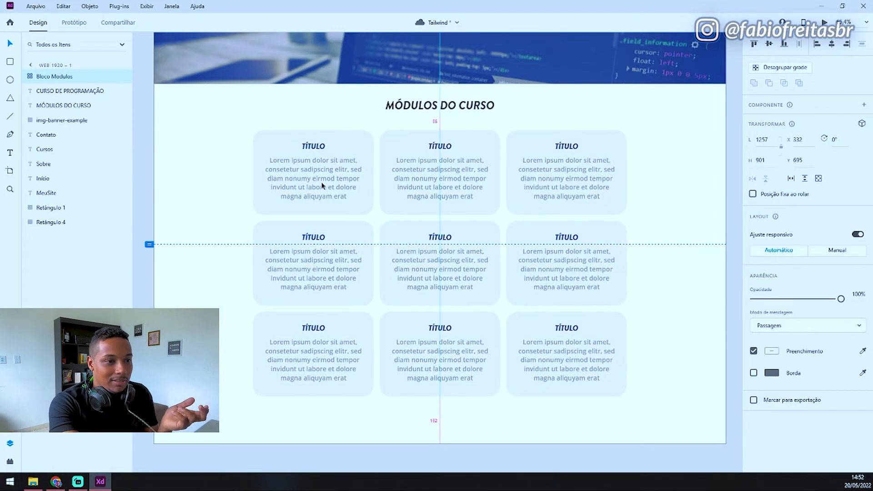
# - Widen the repeat grid's column and row gaps to an overall size of about 1319 by 967, keeping it centred horizontally
pyautogui.moveTo(376, 159); pyautogui.dragTo(386, 161)
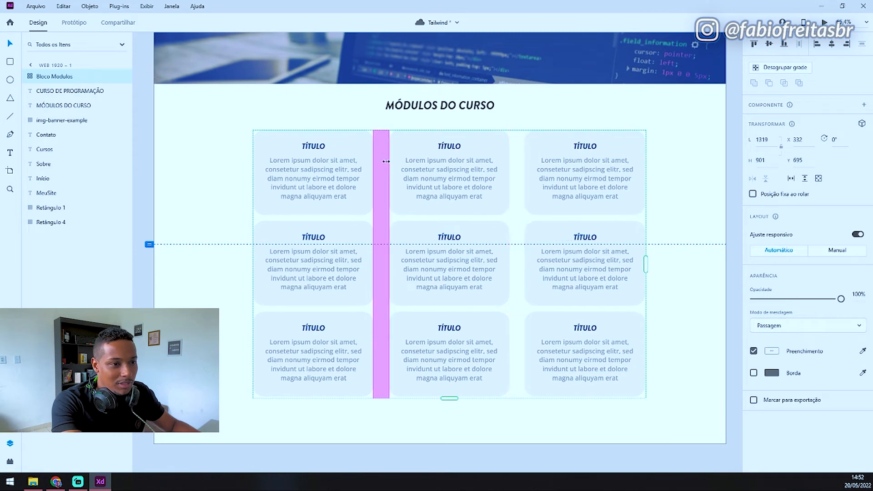
pyautogui.moveTo(474, 138)
pyautogui.mouseDown()
pyautogui.moveTo(436, 142)
pyautogui.moveTo(466, 140)
pyautogui.mouseUp()
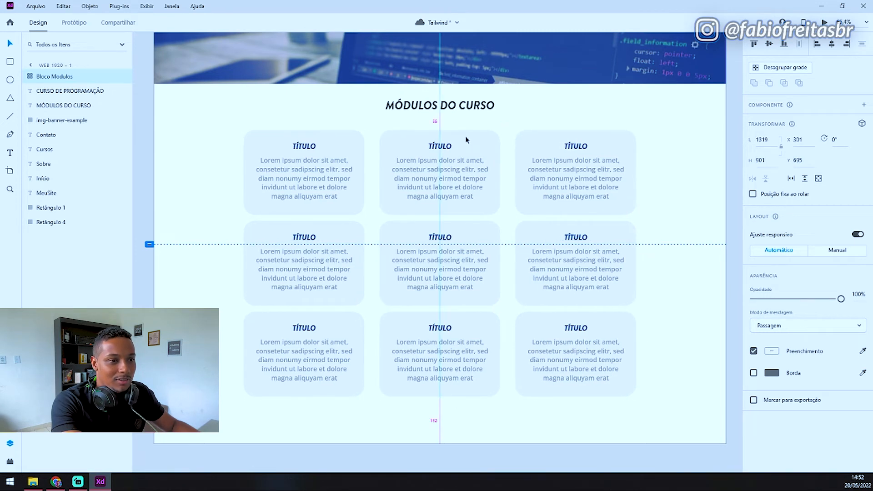
pyautogui.click(542, 120)
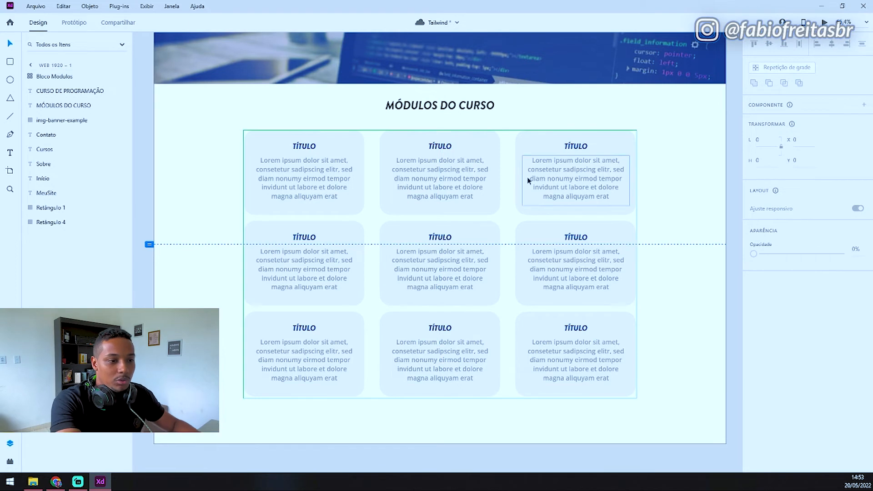
pyautogui.click(444, 246)
pyautogui.moveTo(394, 220); pyautogui.dragTo(393, 230)
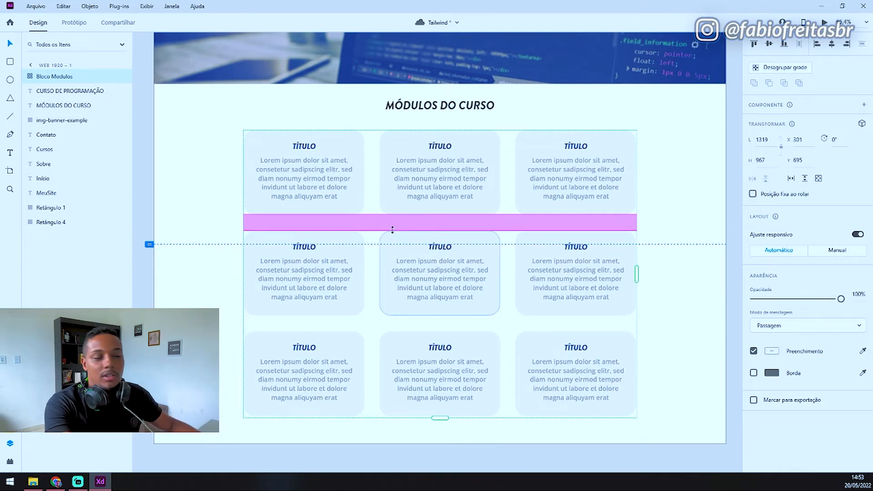
pyautogui.click(666, 229)
# - Change the heading of the first card in the repeat grid to MÓDULO 1
pyautogui.scroll(-2, 654, 263)
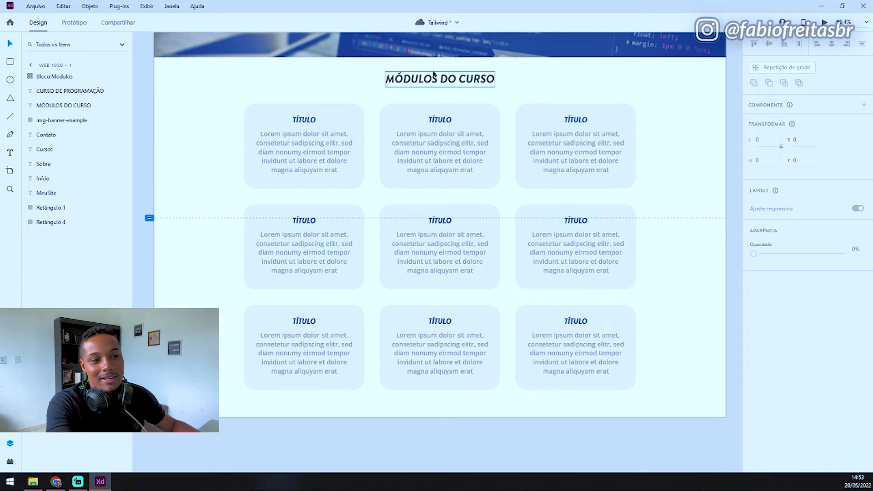
pyautogui.click(359, 121)
pyautogui.doubleClick(299, 123)
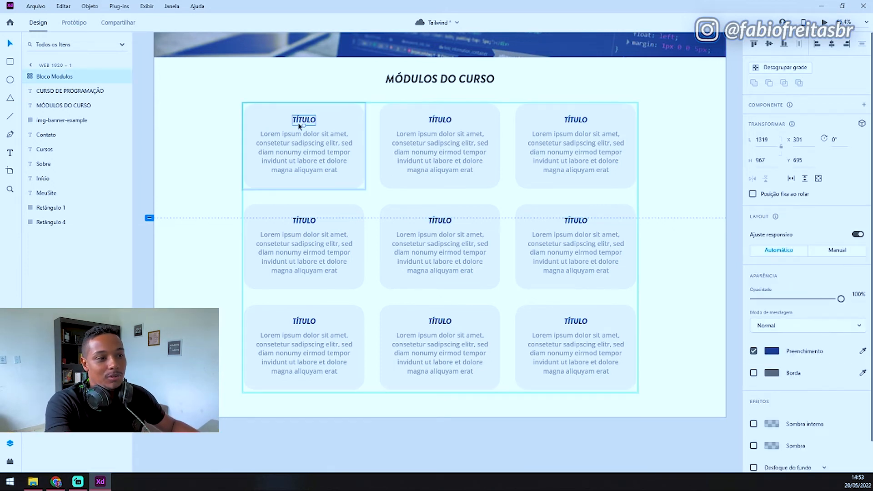
pyautogui.doubleClick(304, 129)
pyautogui.write('MÓDULO 1')
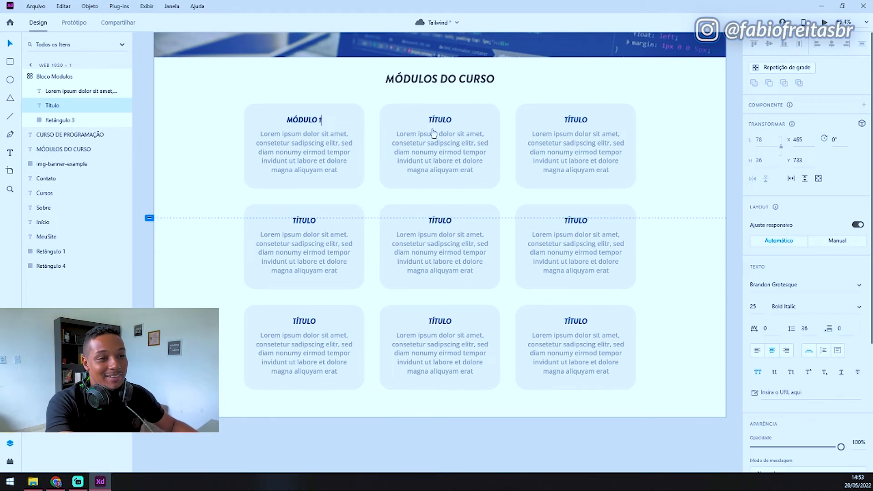
pyautogui.press('Escape')
# - Change the headings of the second and third cards in the top row to MÓDULO 2 and MÓDULO 3
pyautogui.click(440, 121)
pyautogui.press('Escape')
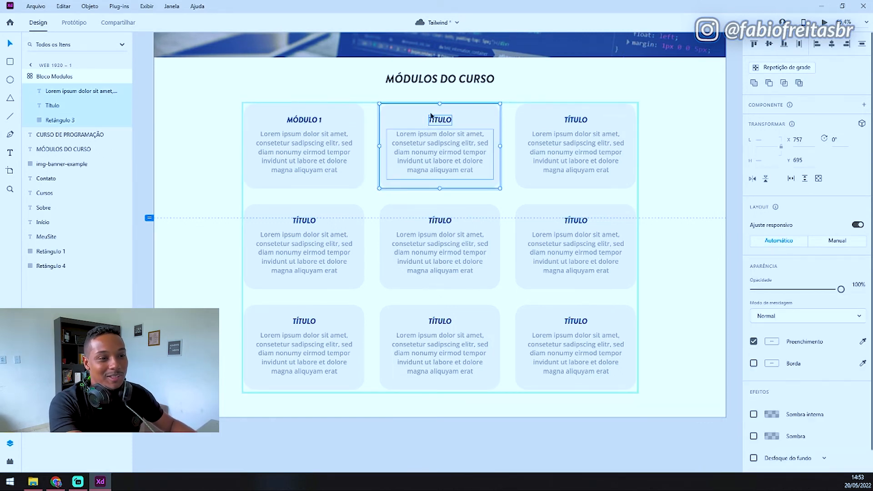
pyautogui.doubleClick(438, 121)
pyautogui.click(438, 120)
pyautogui.hotkey('ctrl', 'a')
pyautogui.write('MÓDULO 2')
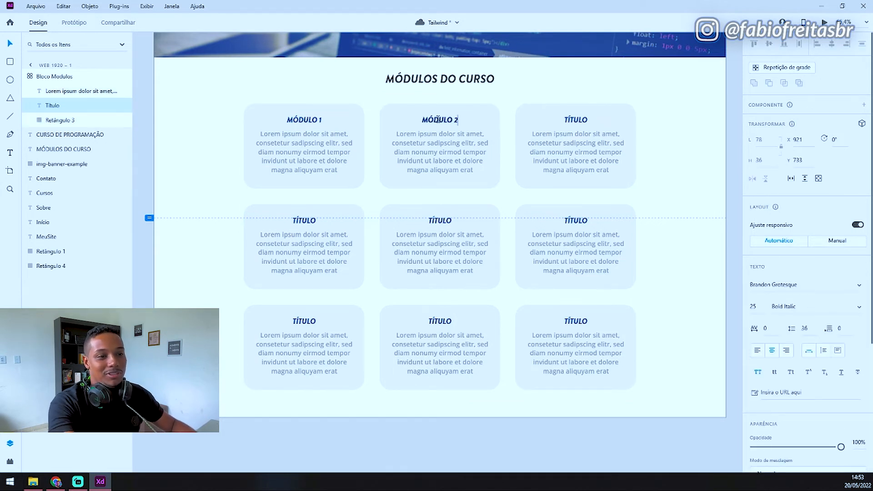
pyautogui.click(577, 122)
pyautogui.doubleClick(577, 123)
pyautogui.write('MÓDULO 3')
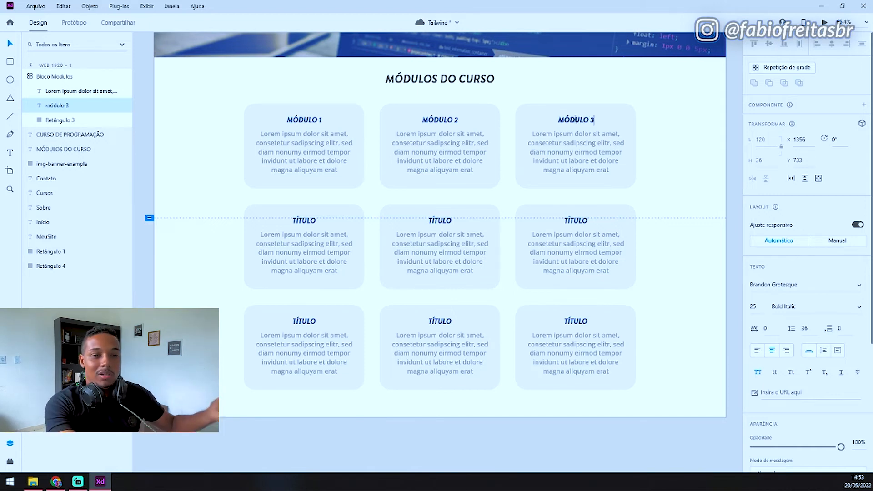
pyautogui.press('Escape')
# - Change the first card's heading to "1 - LAYOUTS"
pyautogui.click(307, 120)
pyautogui.hotkey('ctrl', 'a')
pyautogui.write('LAYOUT')
pyautogui.press('Escape')
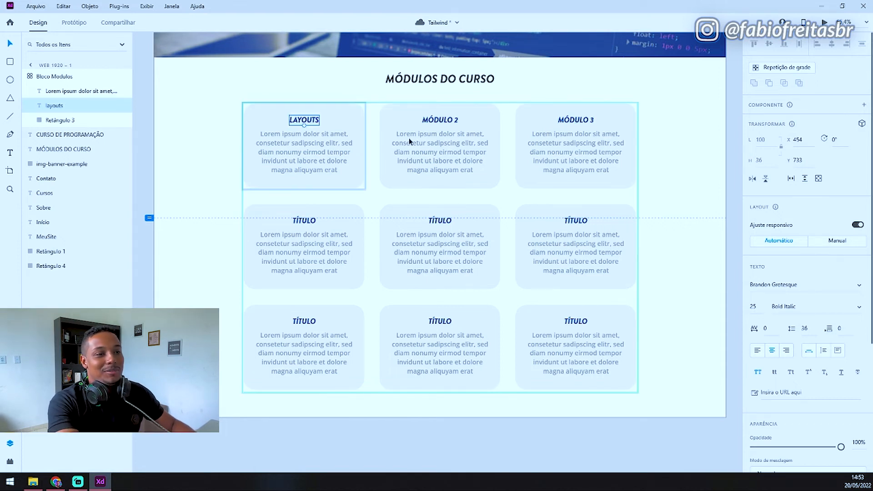
pyautogui.doubleClick(309, 120)
pyautogui.press('Home')
pyautogui.write('1 -')
pyautogui.press('Escape')
# - Change the second card's heading to "2 - FRONT-END" and the third card's heading to "3 - BACK-END"
pyautogui.doubleClick(437, 121)
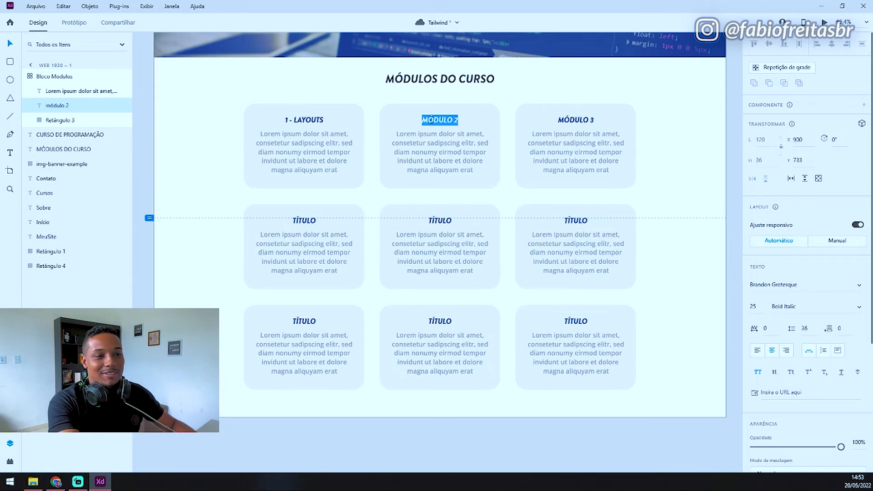
pyautogui.write('2 - FRONT-END')
pyautogui.press('Escape')
pyautogui.doubleClick(576, 120)
pyautogui.write('3')
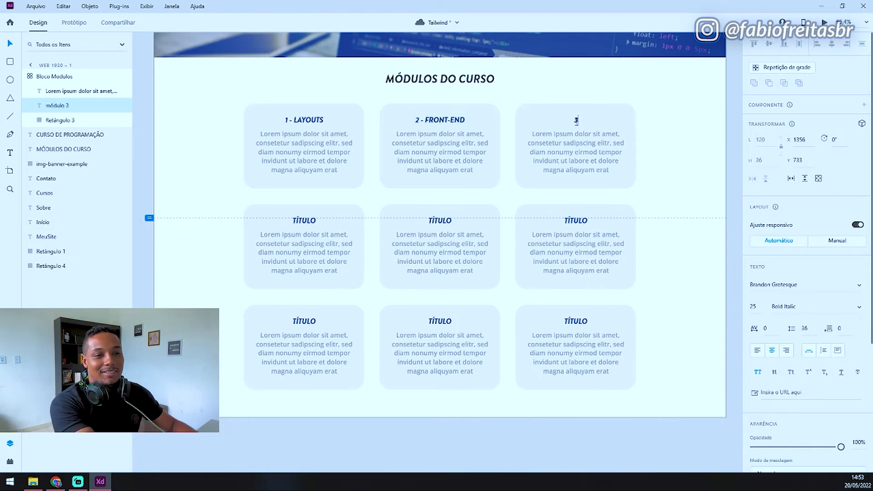
pyautogui.write(' - BACK-END')
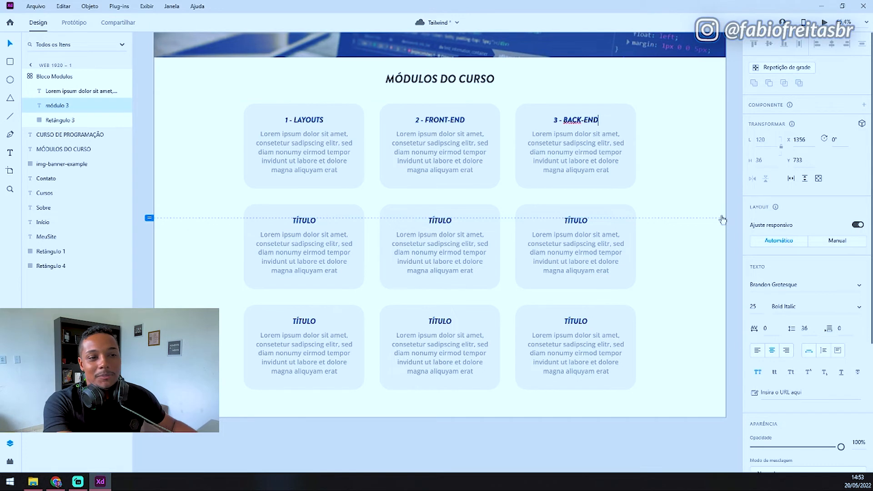
pyautogui.press('Escape')
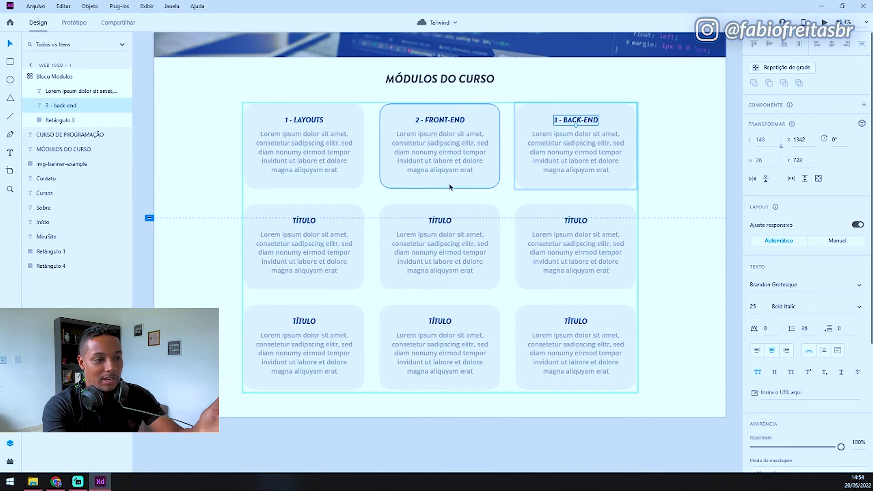
# - Move the first card's heading up slightly to about X 441, Y 727, so all headings in the repeat grid follow
pyautogui.click(309, 124)
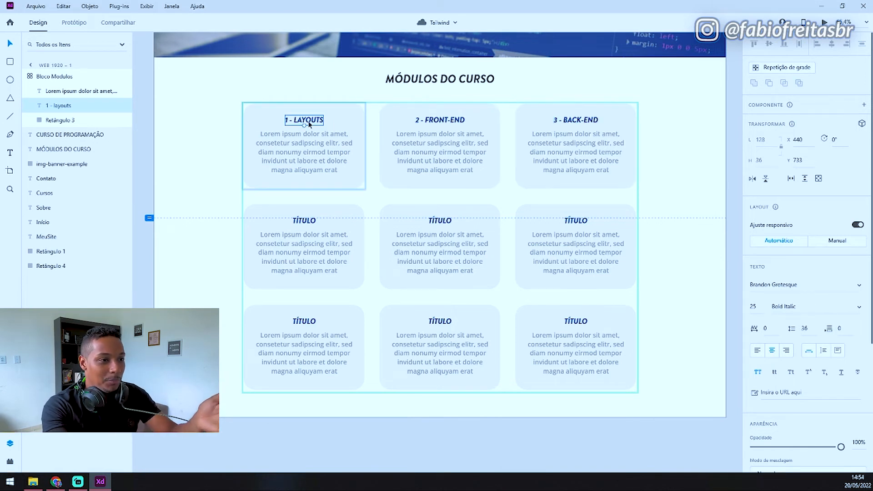
pyautogui.moveTo(309, 123); pyautogui.dragTo(311, 122)
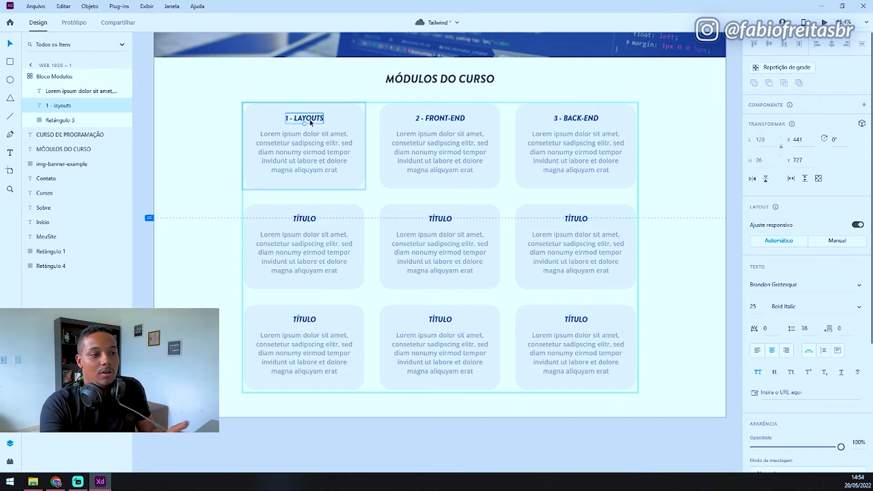
pyautogui.click(321, 144)
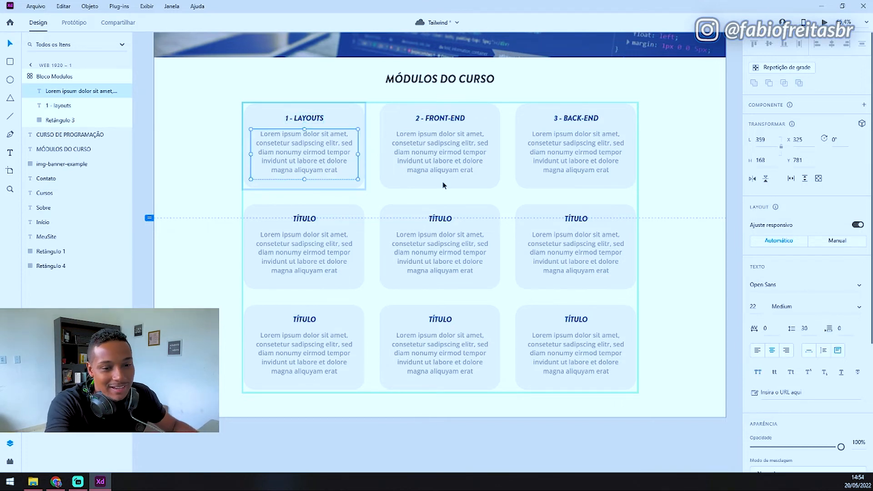
# - Try the dark grey swatch as the fill of the card headings, and undo the colour change
pyautogui.click(305, 119)
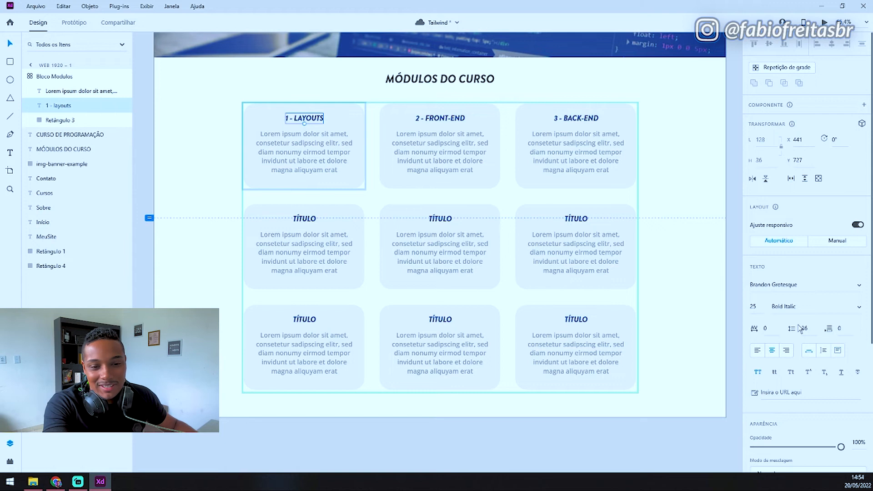
pyautogui.scroll(-4, 802, 317)
pyautogui.scroll(-1, 802, 317)
pyautogui.click(772, 318)
pyautogui.click(673, 373)
pyautogui.click(691, 205)
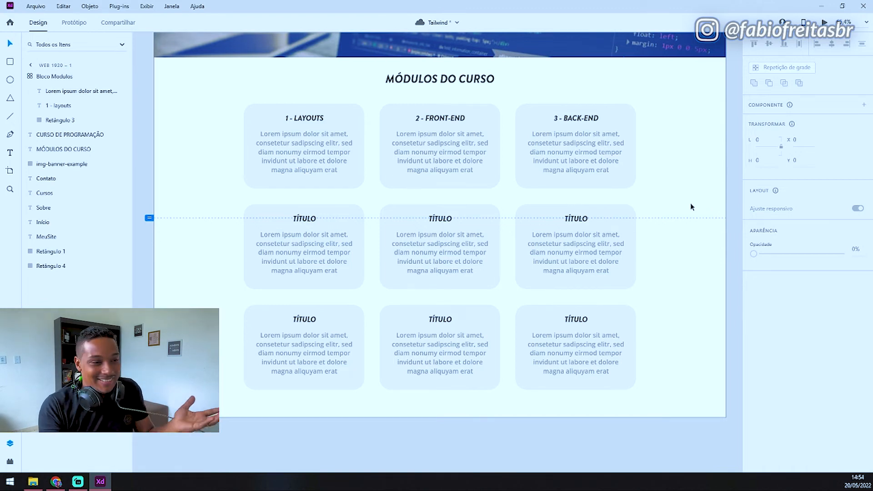
pyautogui.hotkey('ctrl', 'z')
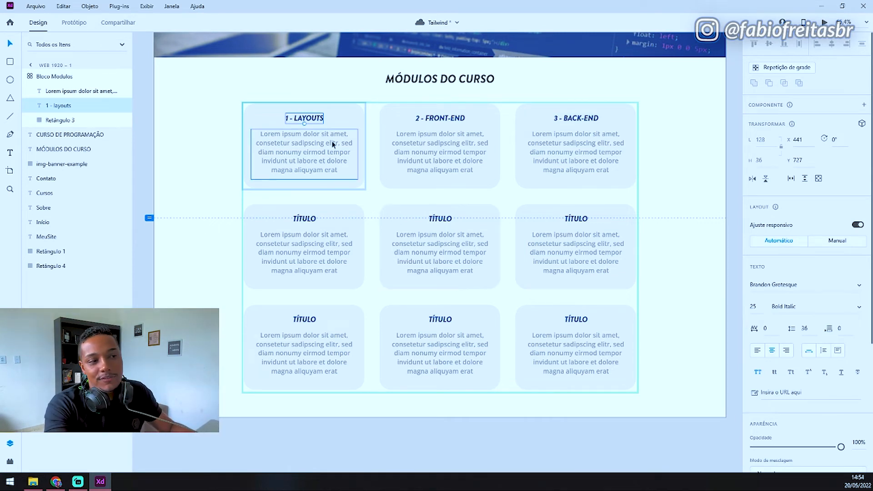
# - Fill the card background rectangle of the repeat grid with the saved dark grey #373737
pyautogui.click(361, 114)
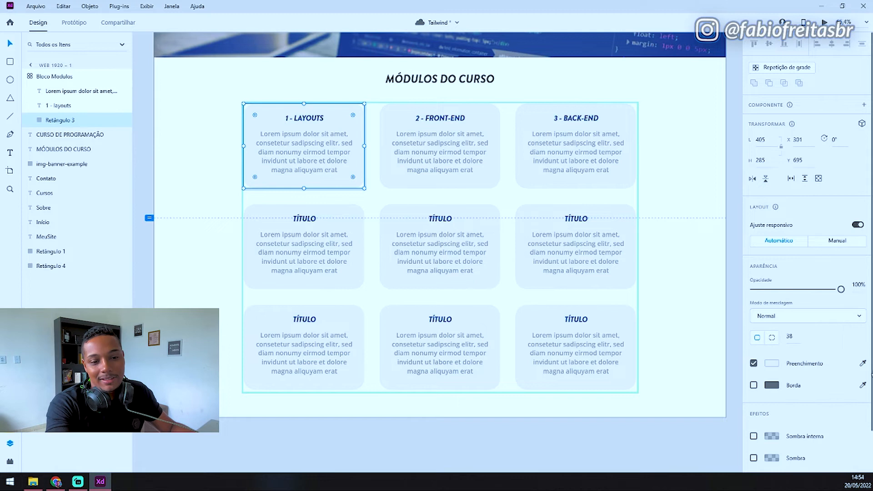
pyautogui.click(777, 366)
pyautogui.click(674, 426)
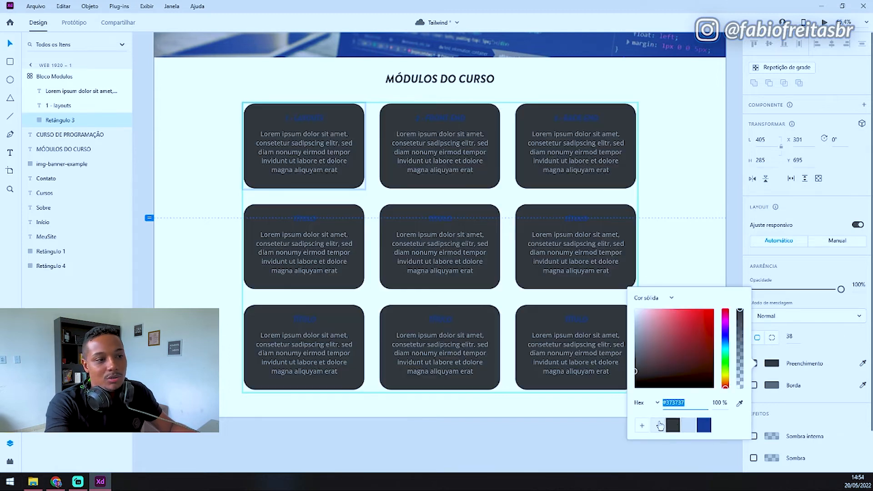
# - Set the fill of the card headings in the repeat grid to the saved light grey #E5E5E5
pyautogui.click(303, 118)
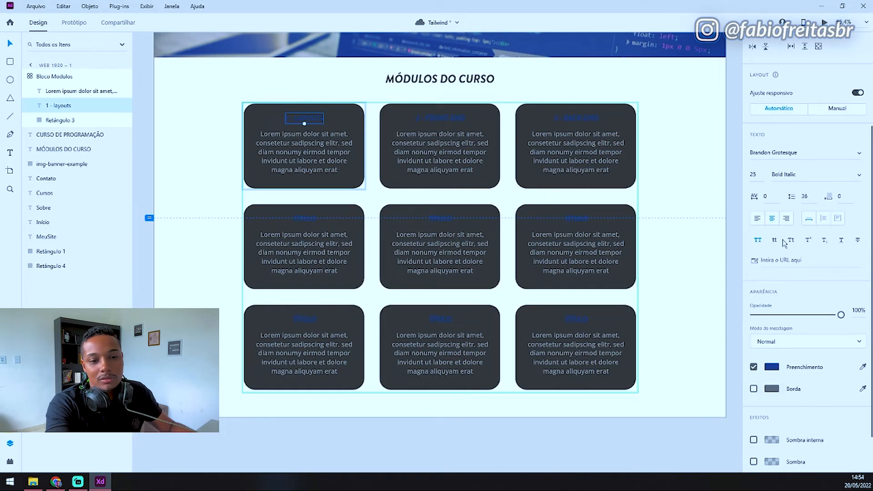
pyautogui.click(775, 365)
pyautogui.click(767, 369)
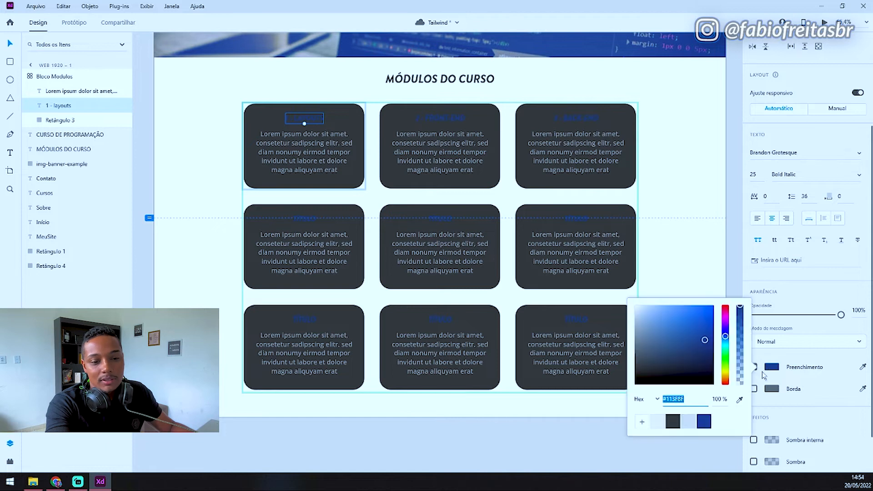
pyautogui.click(686, 427)
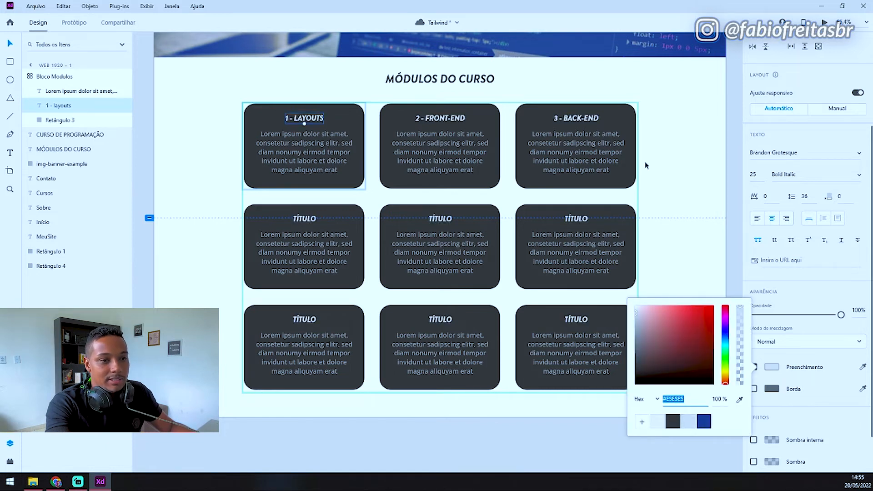
pyautogui.click(687, 182)
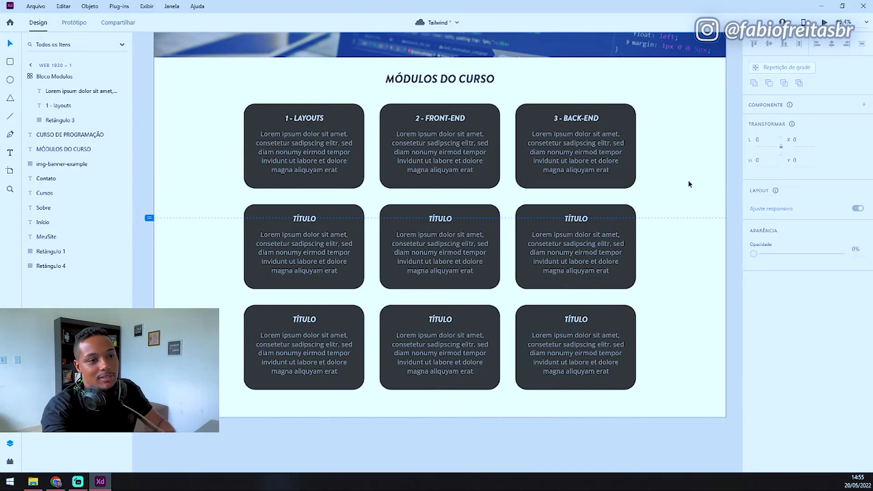
# - Extend the Web 1920 artboard downward to a height of about 1873 below the module cards
pyautogui.scroll(-3, 673, 195)
pyautogui.scroll(-5, 657, 218)
pyautogui.scroll(5, 684, 197)
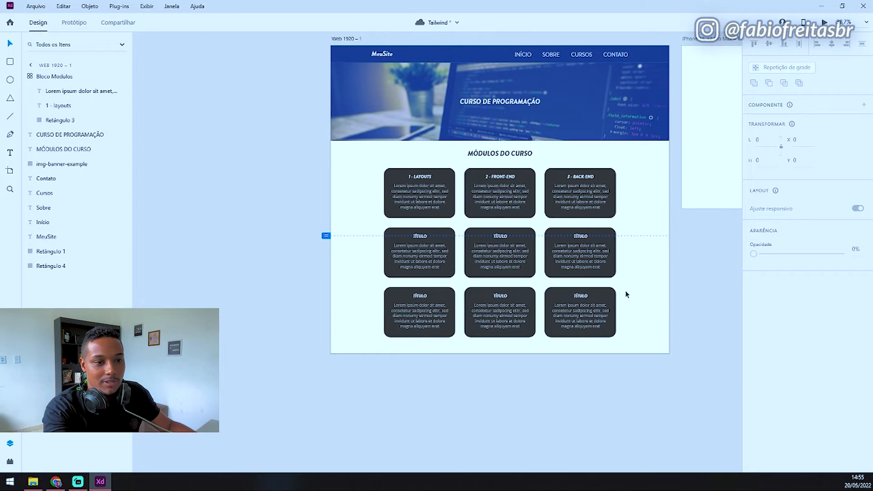
pyautogui.scroll(3, 625, 282)
pyautogui.scroll(-1, 573, 327)
pyautogui.doubleClick(535, 367)
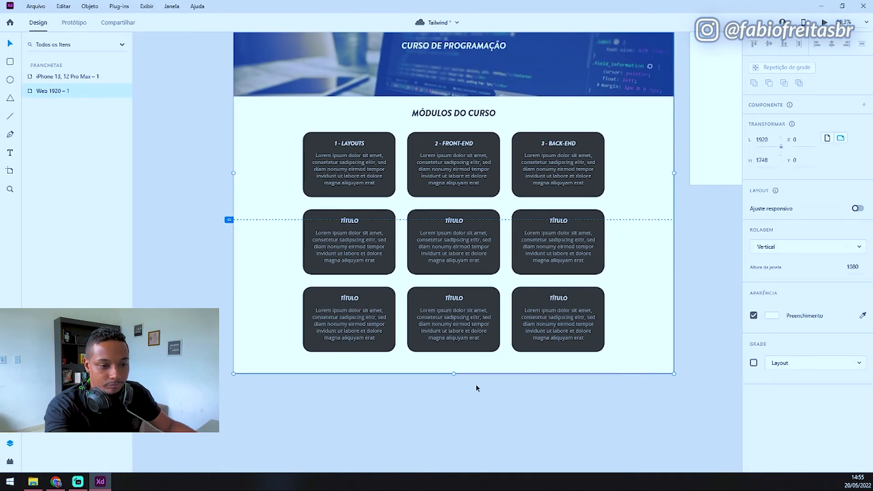
pyautogui.click(452, 378)
pyautogui.click(452, 371)
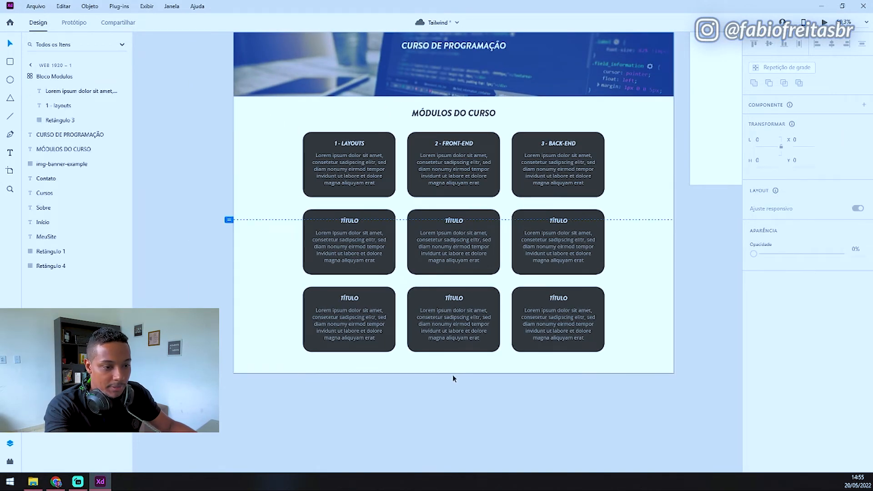
pyautogui.doubleClick(456, 371)
pyautogui.moveTo(453, 374); pyautogui.dragTo(453, 402)
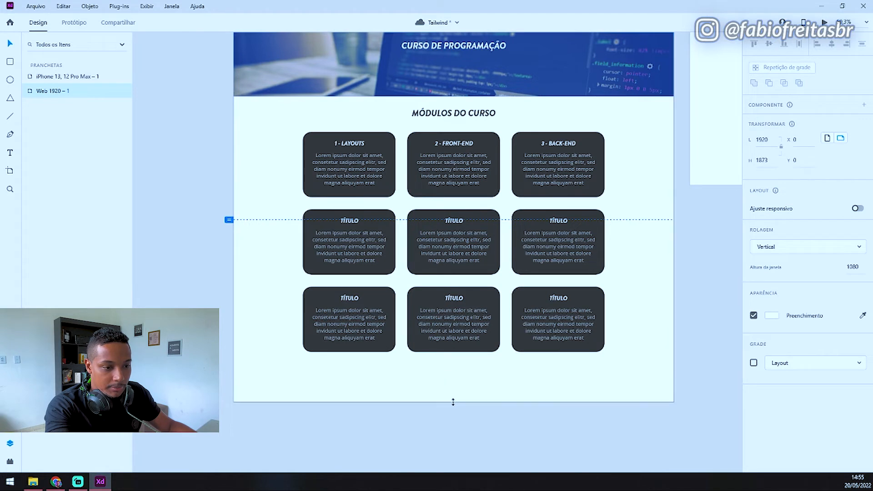
# - Group the blue header bar, the MeuSite text and the four navigation links
pyautogui.scroll(-1, 452, 381)
pyautogui.scroll(-3, 452, 384)
pyautogui.click(446, 202)
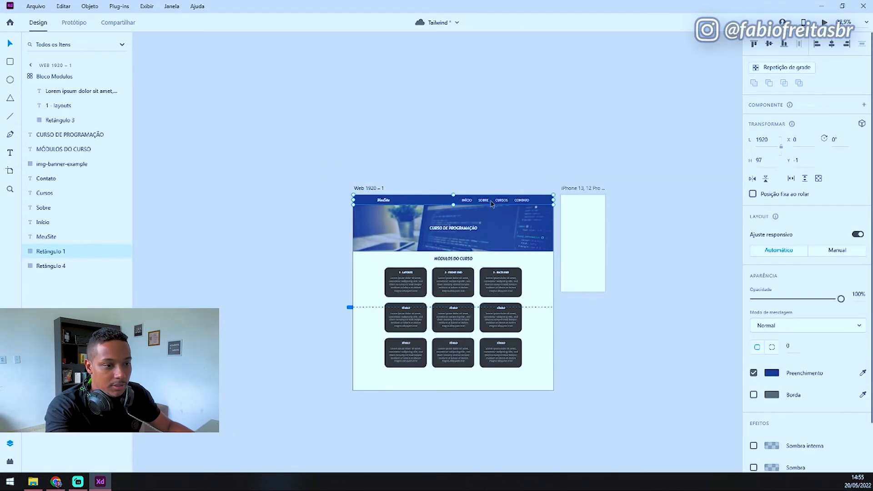
pyautogui.scroll(2, 492, 203)
pyautogui.moveTo(585, 170); pyautogui.dragTo(318, 210)
pyautogui.hotkey('ctrl', 'g')
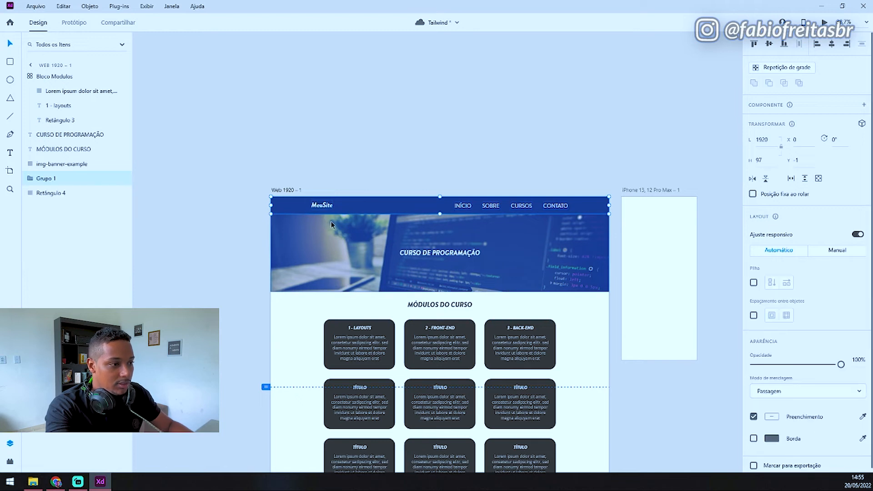
pyautogui.doubleClick(486, 208)
pyautogui.moveTo(581, 205); pyautogui.dragTo(546, 214)
pyautogui.hotkey('ctrl', 'z')
pyautogui.keyDown('shift'); pyautogui.click(565, 207); pyautogui.keyUp('shift')
pyautogui.click(569, 181)
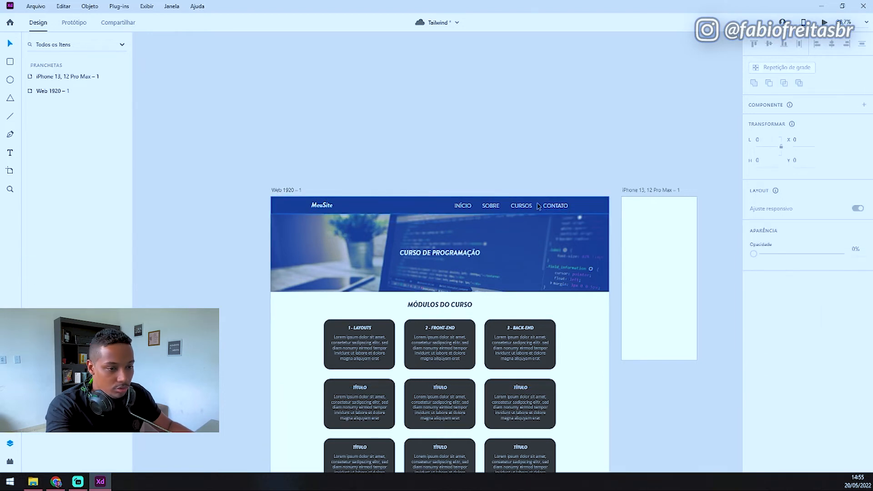
# - Group the Início, Sobre, Cursos and Contato links inside the header group and name the group Menu
pyautogui.doubleClick(562, 209)
pyautogui.keyDown('shift'); pyautogui.click(525, 209); pyautogui.keyUp('shift')
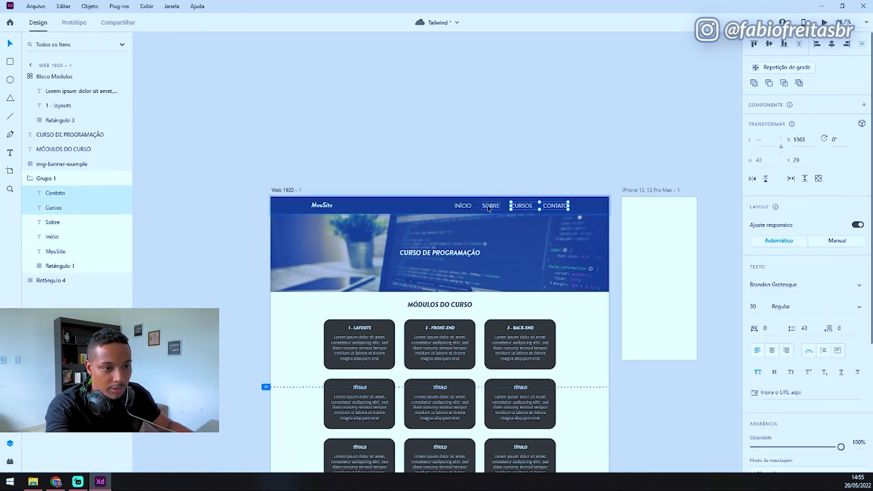
pyautogui.keyDown('shift'); pyautogui.click(491, 206); pyautogui.keyUp('shift')
pyautogui.keyDown('shift'); pyautogui.click(455, 209); pyautogui.keyUp('shift')
pyautogui.hotkey('ctrl', 'g')
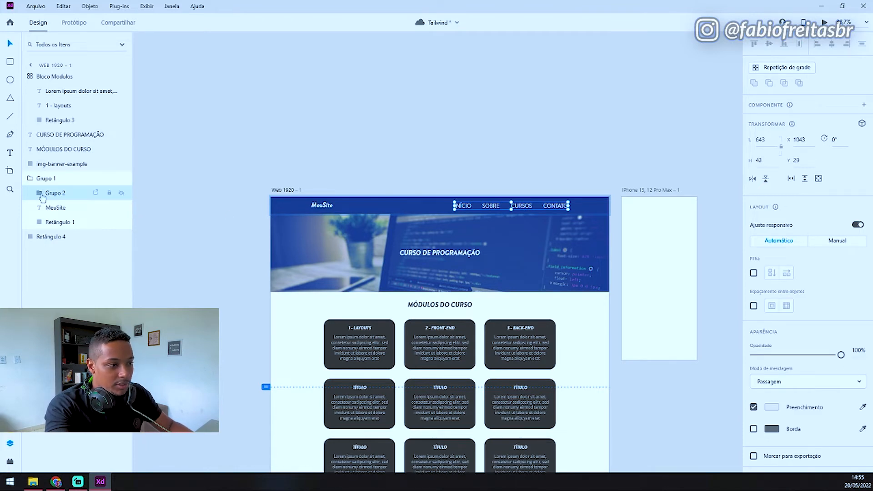
pyautogui.click(41, 194)
pyautogui.doubleClick(54, 194)
pyautogui.write('Menu')
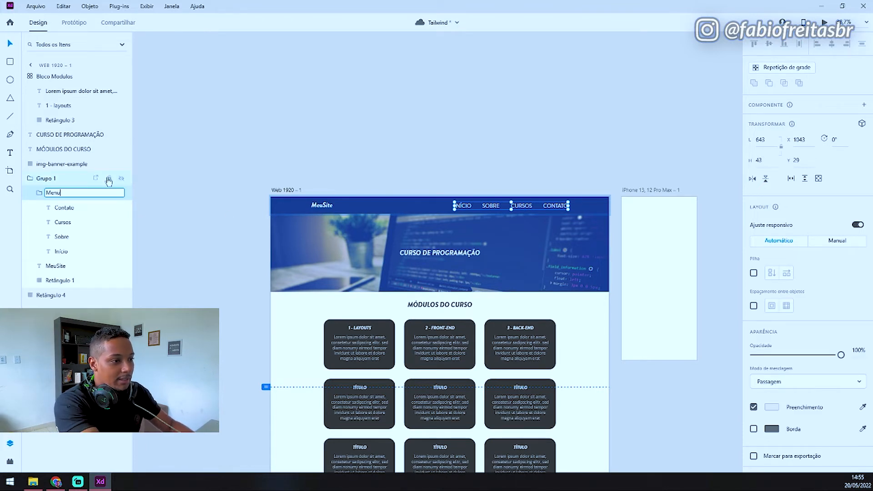
pyautogui.press('Return')
# - Rename the header group as Barra de Menu and its MeuSite text layer as Logo
pyautogui.click(59, 178)
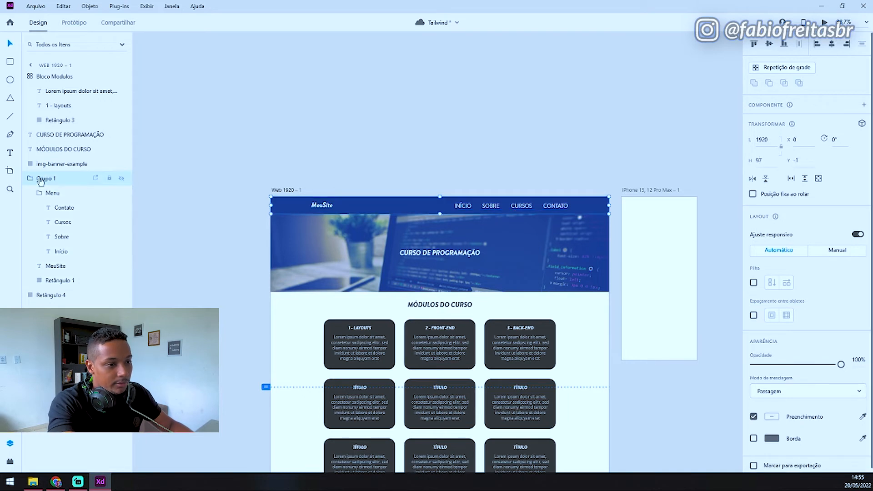
pyautogui.doubleClick(50, 178)
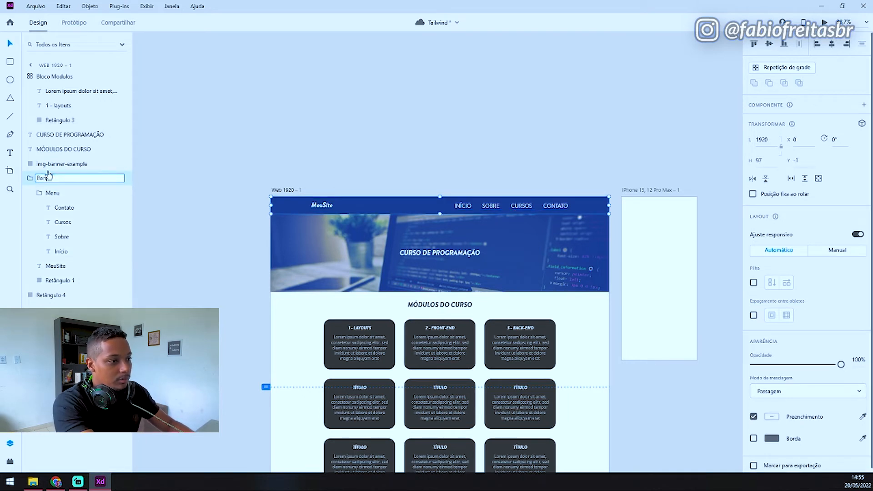
pyautogui.write('Barra de Menu')
pyautogui.press('Return')
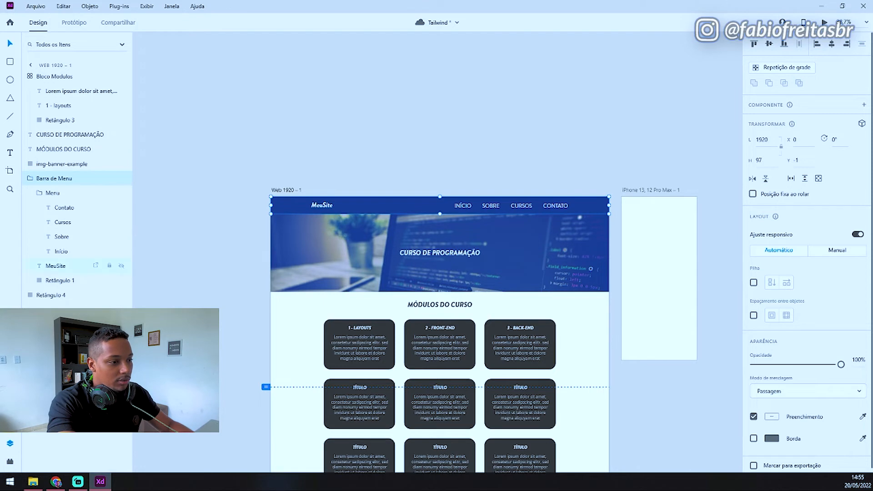
pyautogui.doubleClick(53, 267)
pyautogui.write('Logo')
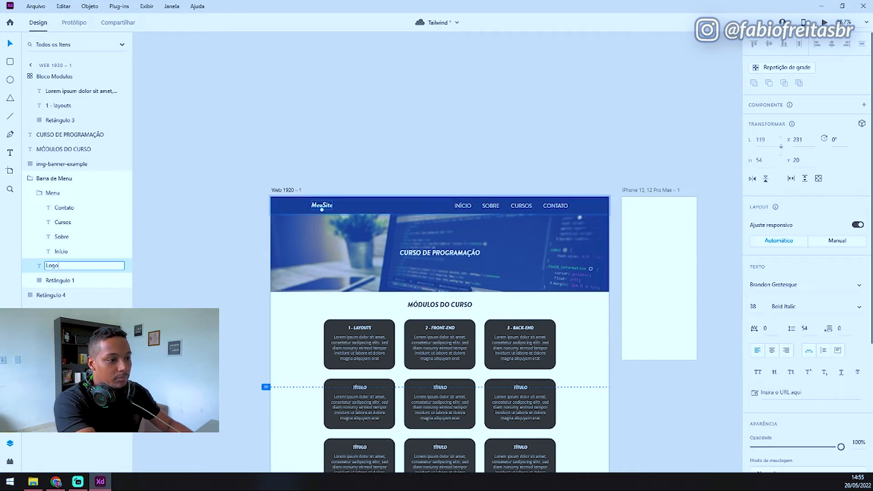
pyautogui.press('Return')
# - Rename the header bar's rectangle layer as Fundo do Menu
pyautogui.click(54, 282)
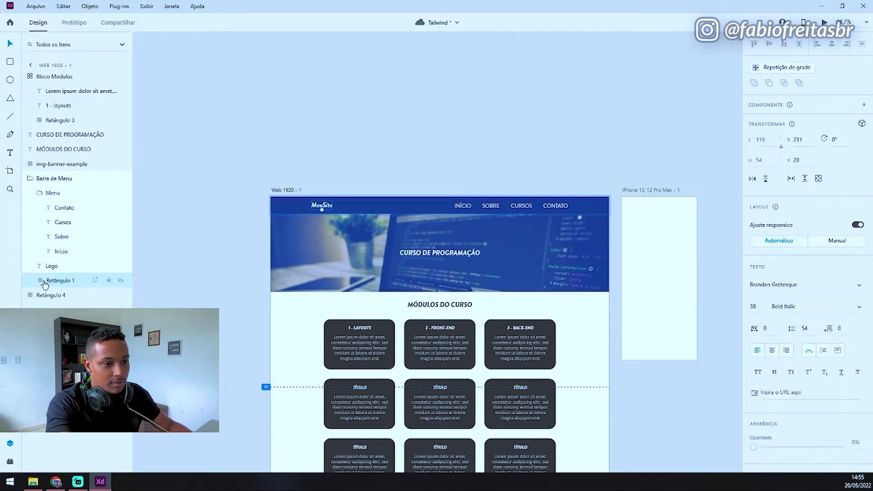
pyautogui.doubleClick(55, 282)
pyautogui.write('Fundo')
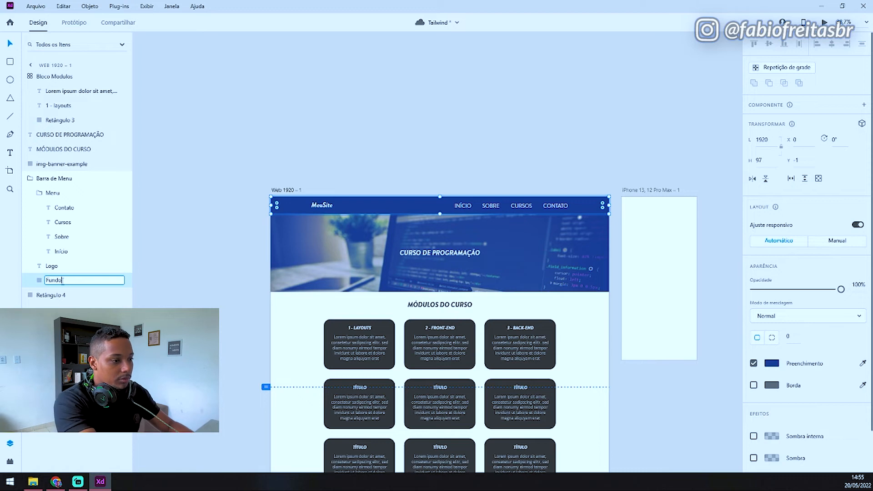
pyautogui.write(' do Menu')
pyautogui.press('Return')
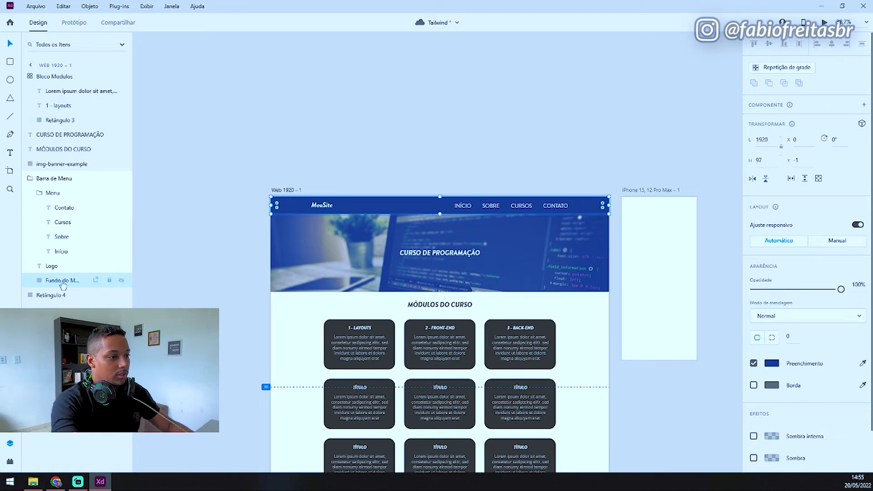
# - Duplicate the Barra de Menu header group to the bottom edge of the Web 1920 artboard, at Y 1776
pyautogui.click(46, 178)
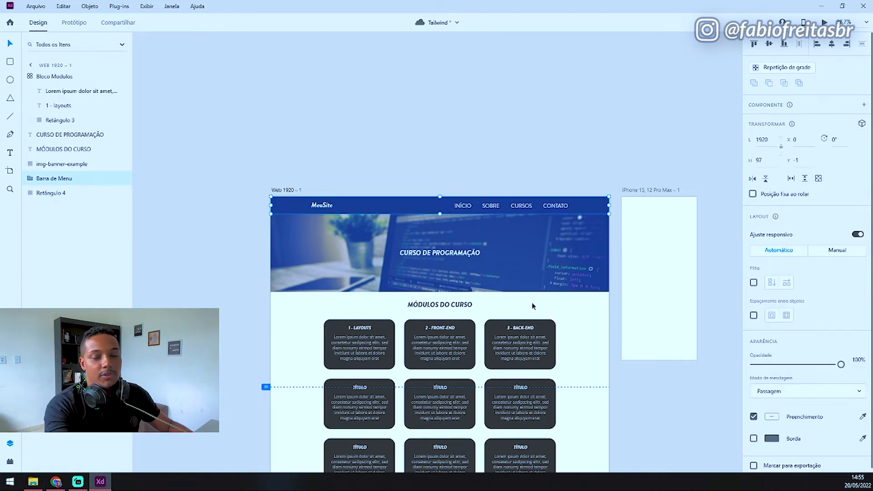
pyautogui.scroll(-3, 534, 317)
pyautogui.moveTo(560, 94); pyautogui.dragTo(562, 406)
pyautogui.scroll(3, 504, 423)
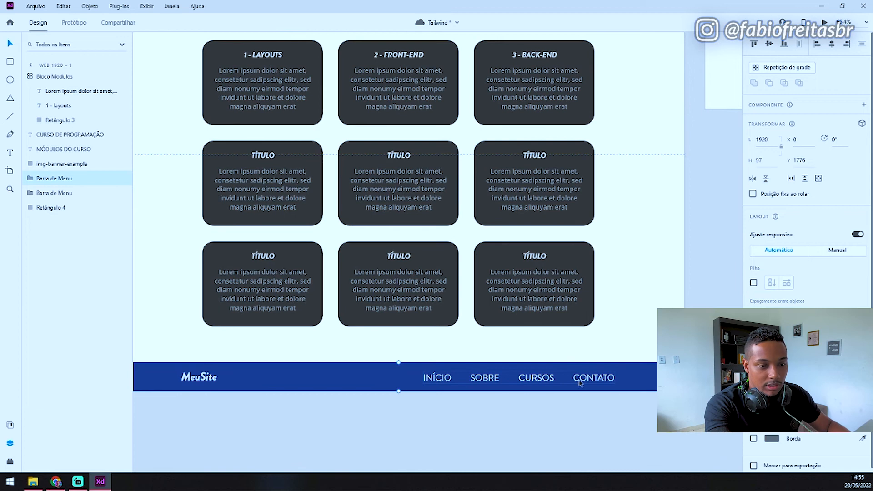
# - Delete the Menu links from the footer copy, centre its MeuSite logo and select its background rectangle
pyautogui.doubleClick(583, 384)
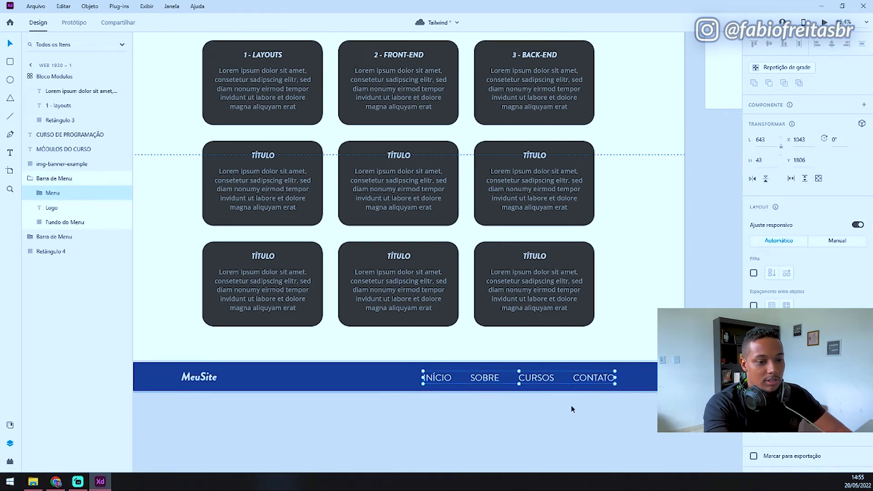
pyautogui.press('Delete')
pyautogui.click(183, 384)
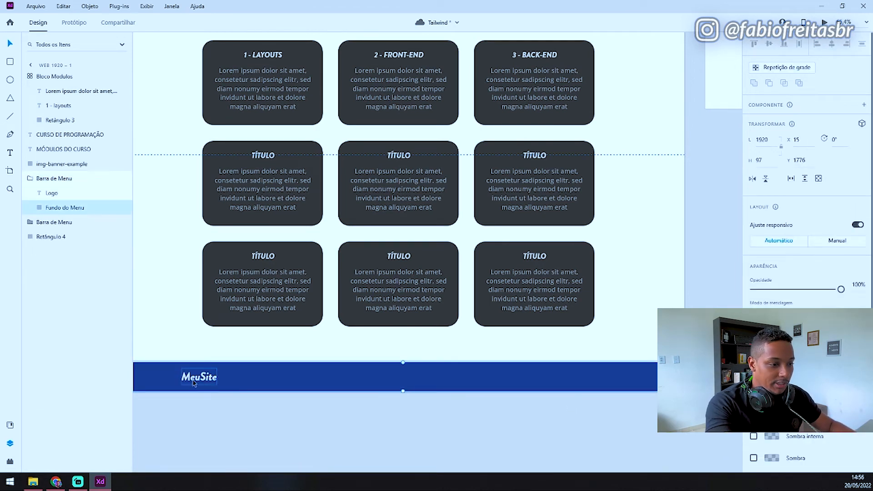
pyautogui.moveTo(197, 383); pyautogui.dragTo(400, 382)
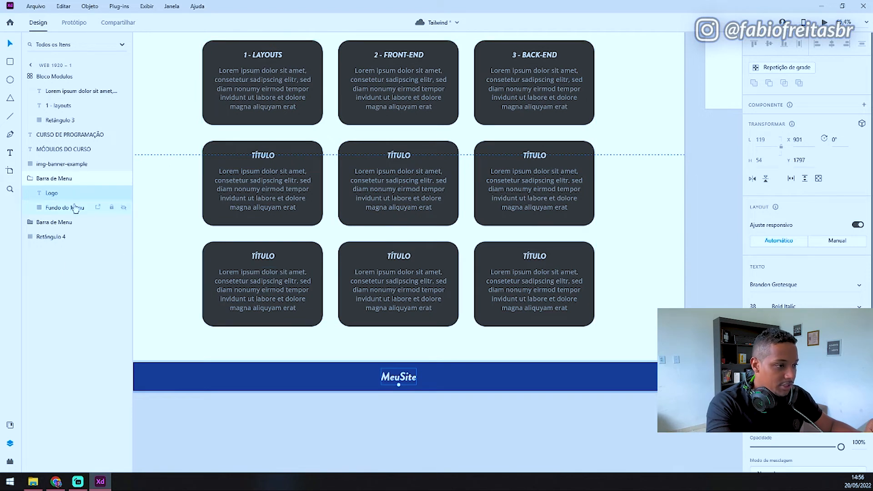
pyautogui.click(402, 367)
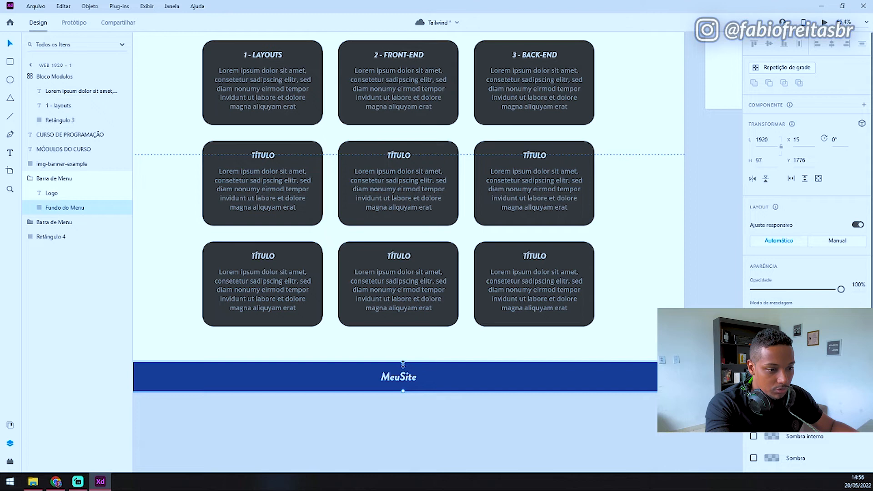
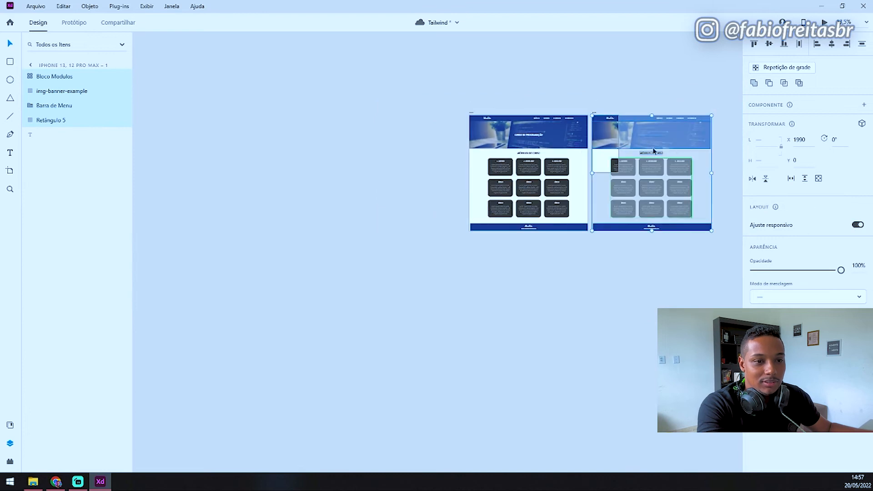
# - Extend the iPhone 13, 12 Pro Max artboard downward, well past the level of the copied footer
pyautogui.click(509, 173)
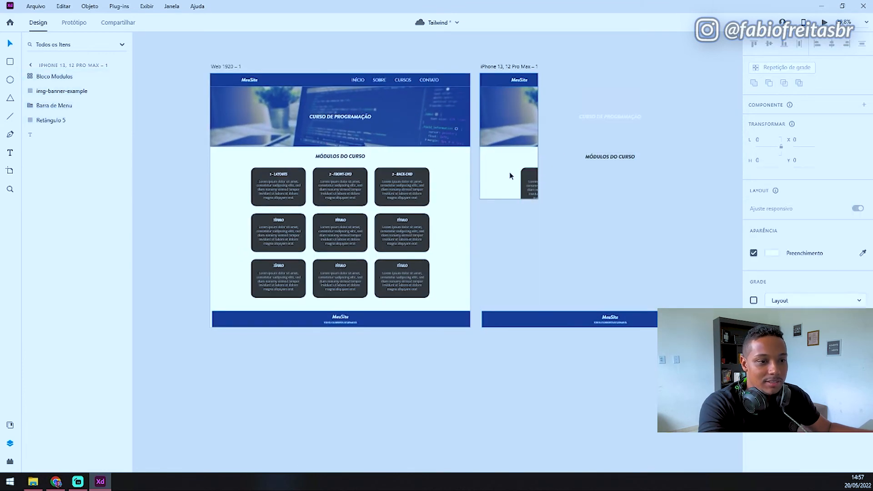
pyautogui.click(508, 198)
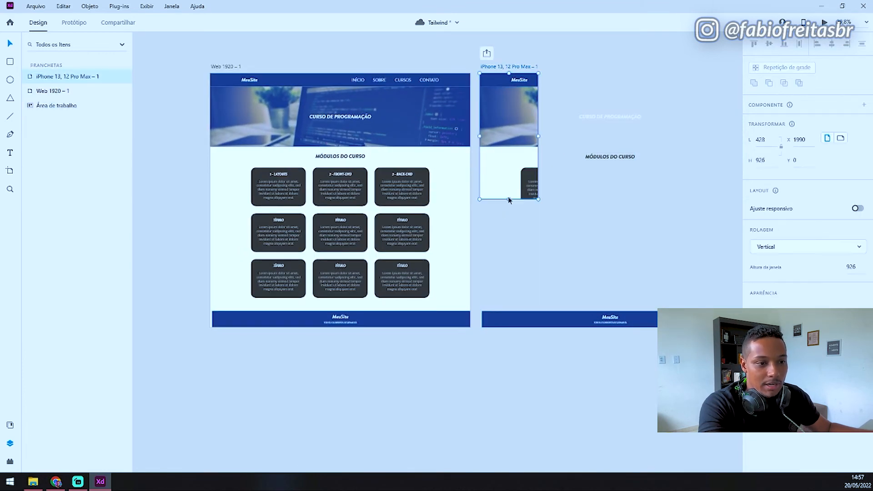
pyautogui.moveTo(508, 199); pyautogui.dragTo(509, 432)
# - Align the footer groups of the iPhone and Web 1920 artboards with their artboards' left edges at X 0
pyautogui.click(514, 324)
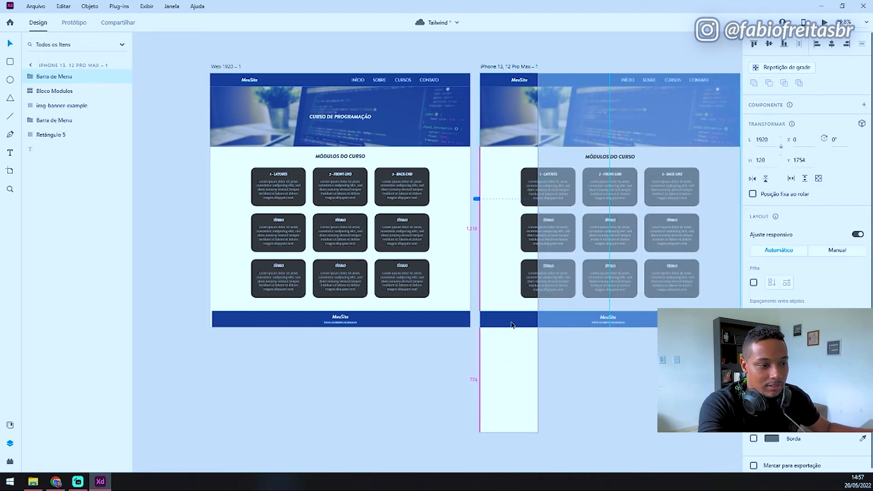
pyautogui.moveTo(387, 320); pyautogui.dragTo(384, 320)
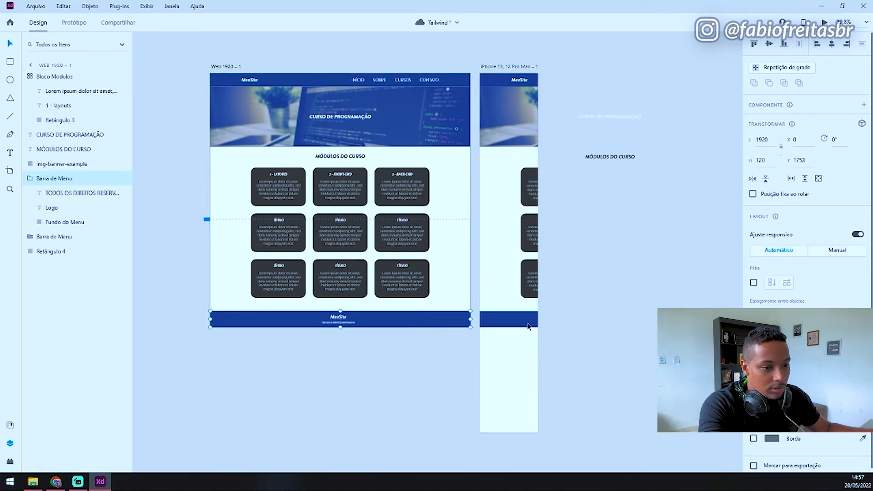
pyautogui.hotkey('ctrl', 'z')
pyautogui.scroll(-1, 502, 322)
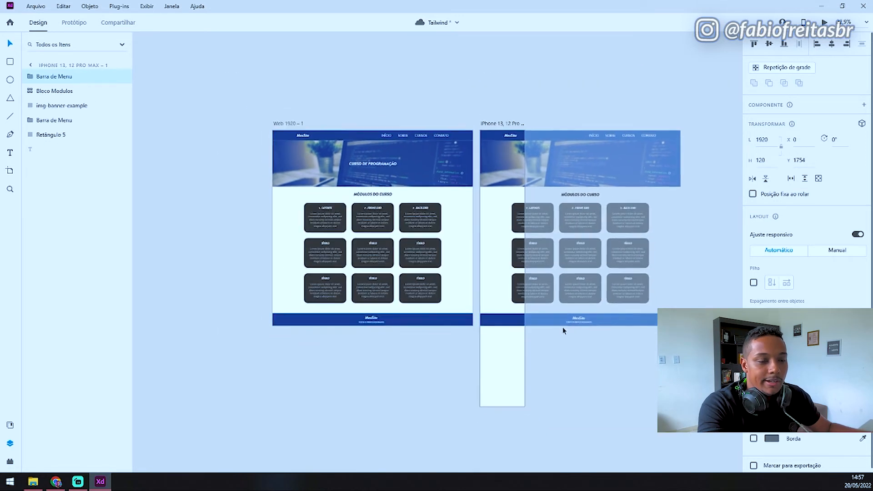
# - Narrow the footer group on the iPhone artboard to the artboard's width of 428
pyautogui.doubleClick(514, 324)
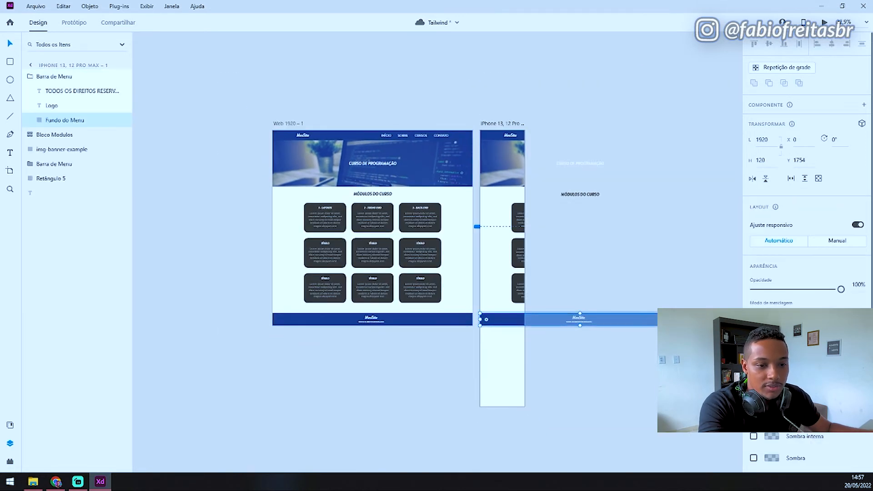
pyautogui.click(612, 357)
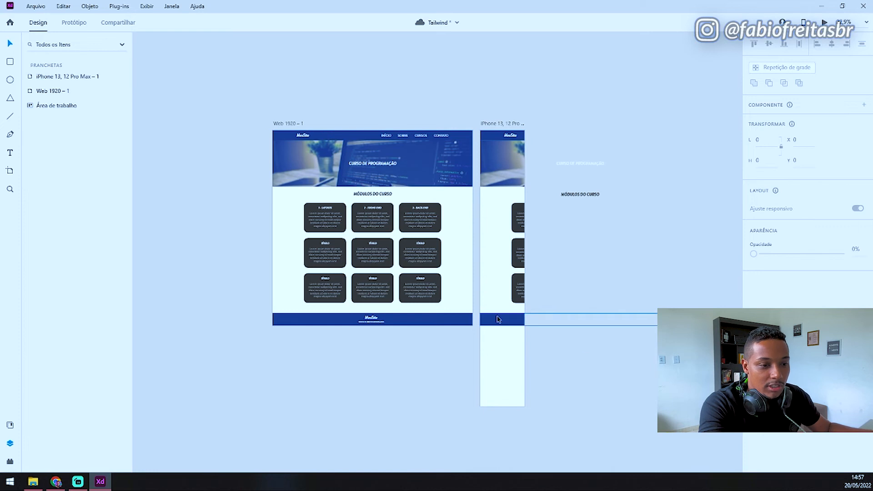
pyautogui.click(582, 321)
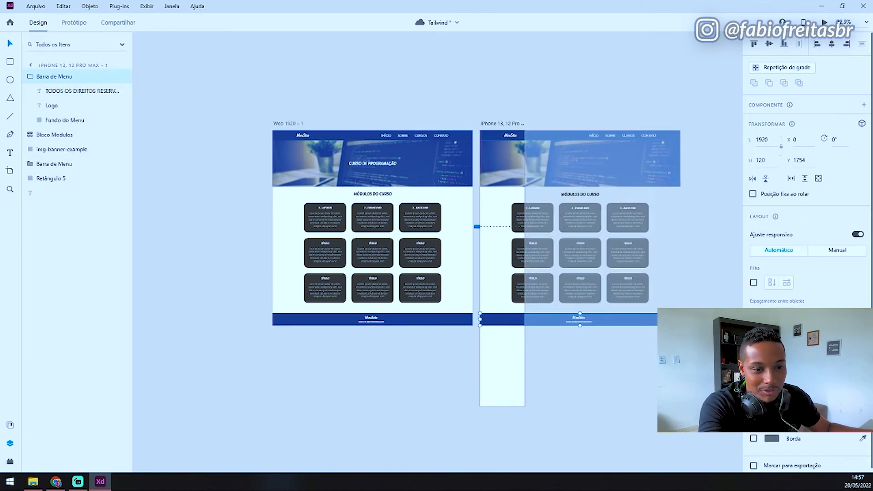
pyautogui.moveTo(680, 320); pyautogui.dragTo(526, 341)
pyautogui.scroll(5, 528, 336)
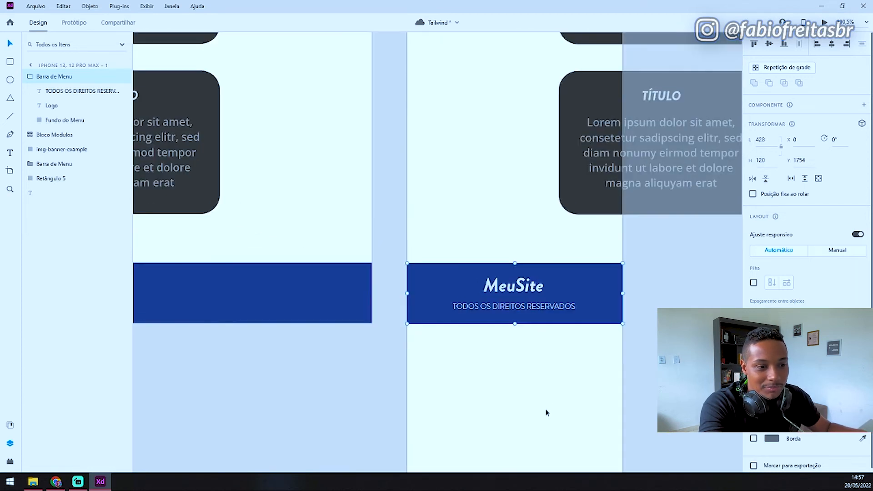
pyautogui.scroll(-5, 523, 398)
pyautogui.scroll(-2, 355, 201)
pyautogui.scroll(4, 452, 204)
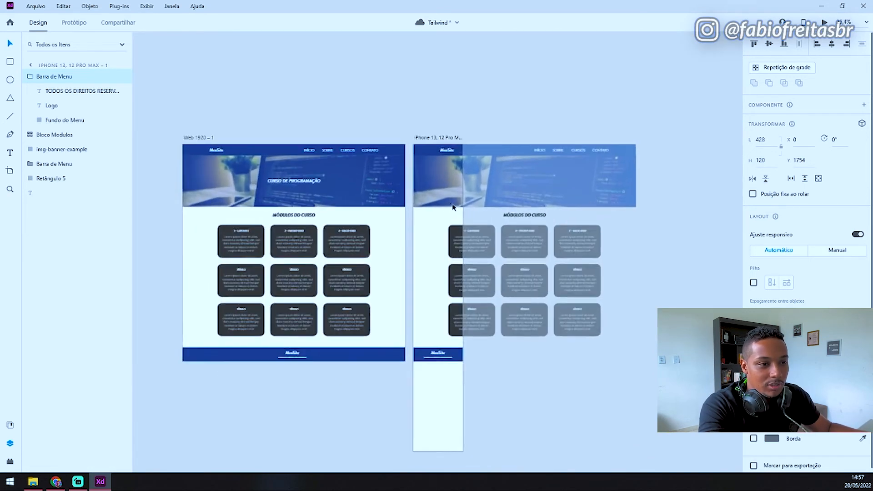
# - Narrow the header group on the iPhone artboard to a width of about 1016
pyautogui.scroll(-2, 427, 185)
pyautogui.click(670, 124)
pyautogui.click(611, 122)
pyautogui.moveTo(727, 117); pyautogui.dragTo(567, 146)
pyautogui.scroll(3, 454, 119)
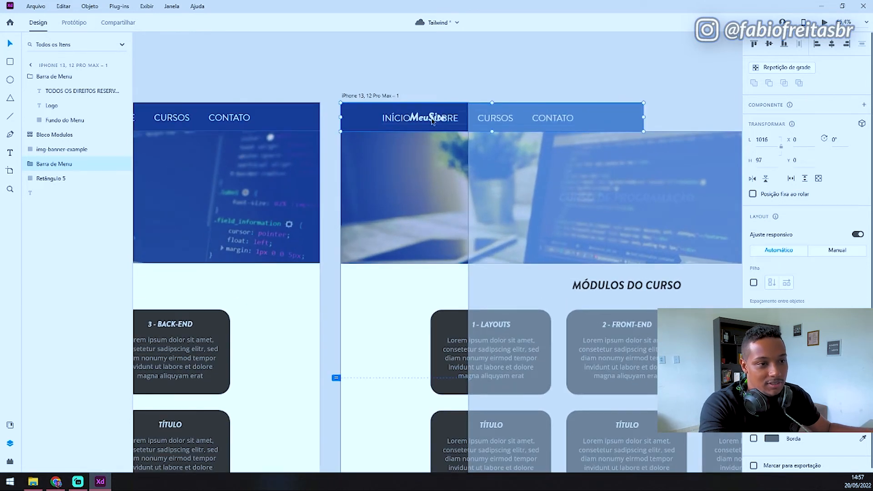
# - Delete the Menu links group from the iPhone artboard's header
pyautogui.doubleClick(432, 120)
pyautogui.doubleClick(422, 120)
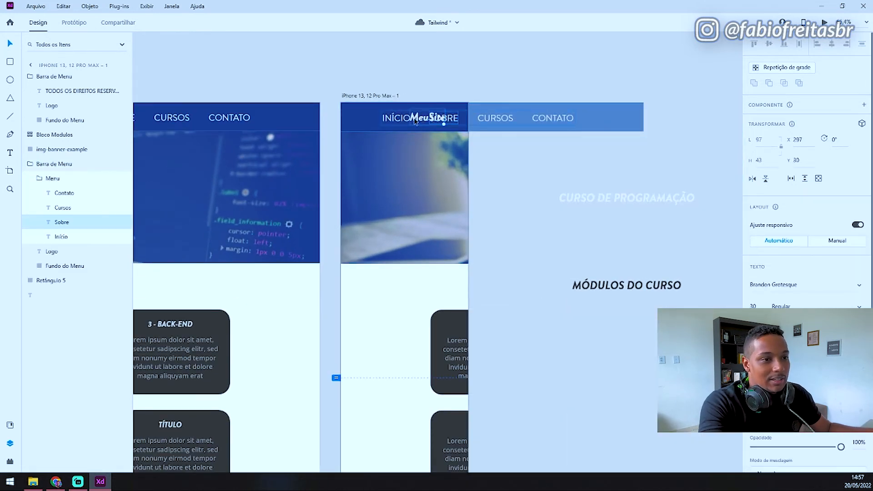
pyautogui.click(69, 182)
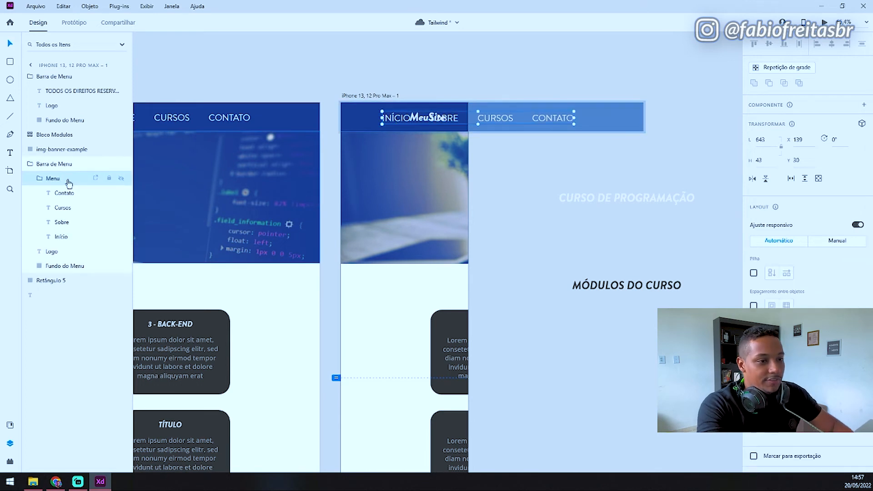
pyautogui.press('Delete')
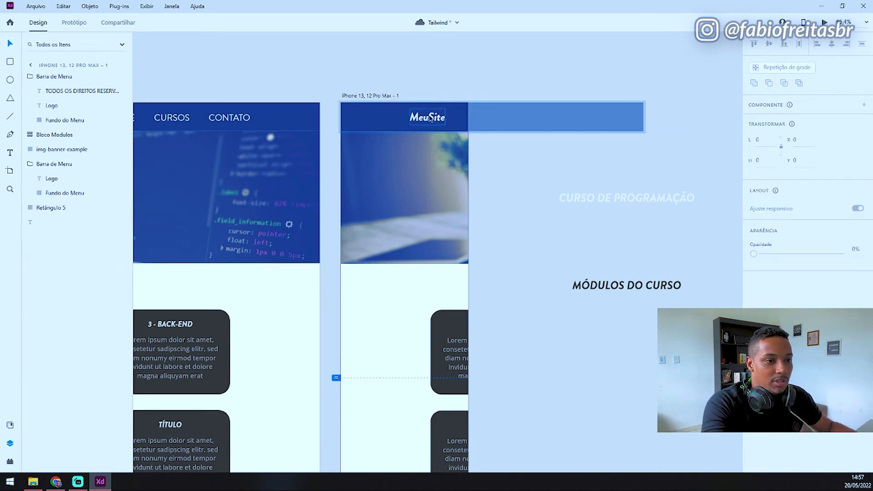
# - Move the iPhone header's MeuSite logo left to X 41 and narrow the header background to 428
pyautogui.moveTo(430, 119); pyautogui.dragTo(368, 128)
pyautogui.hotkey('ctrl', 'z')
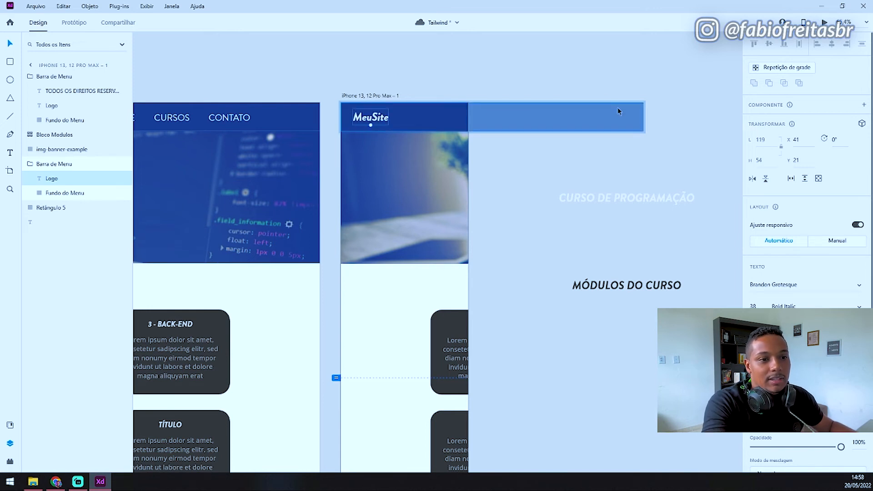
pyautogui.click(637, 109)
pyautogui.moveTo(644, 117); pyautogui.dragTo(468, 154)
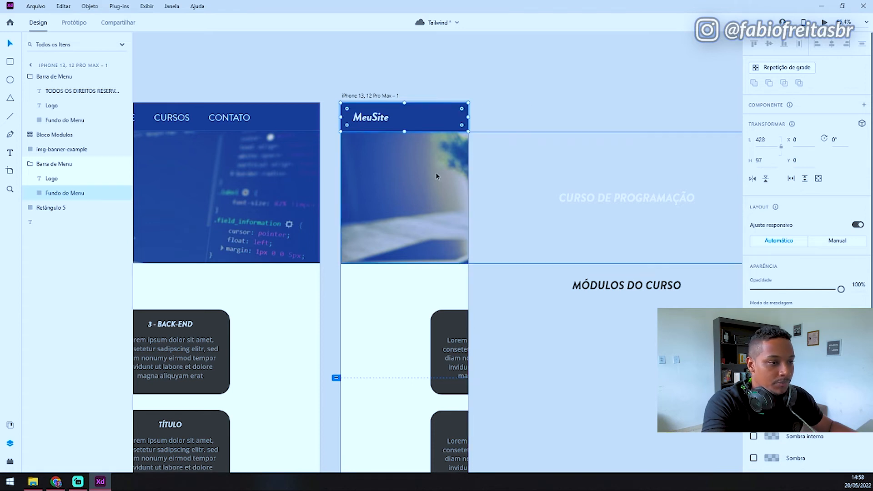
# - Switch to the Chrome browser, open fontawesome.com in a new tab and search its icons for menu
pyautogui.click(56, 482)
pyautogui.hotkey('ctrl', 't')
pyautogui.write('fontawesome.com')
pyautogui.press('Return')
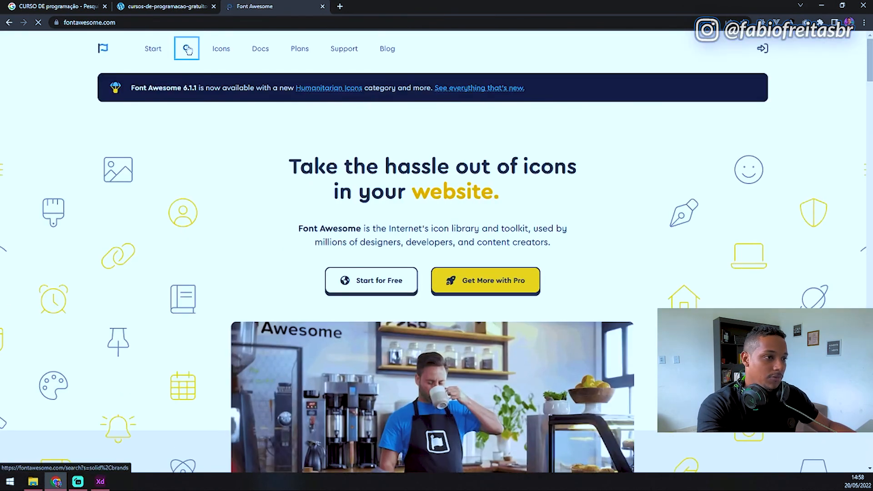
pyautogui.click(185, 47)
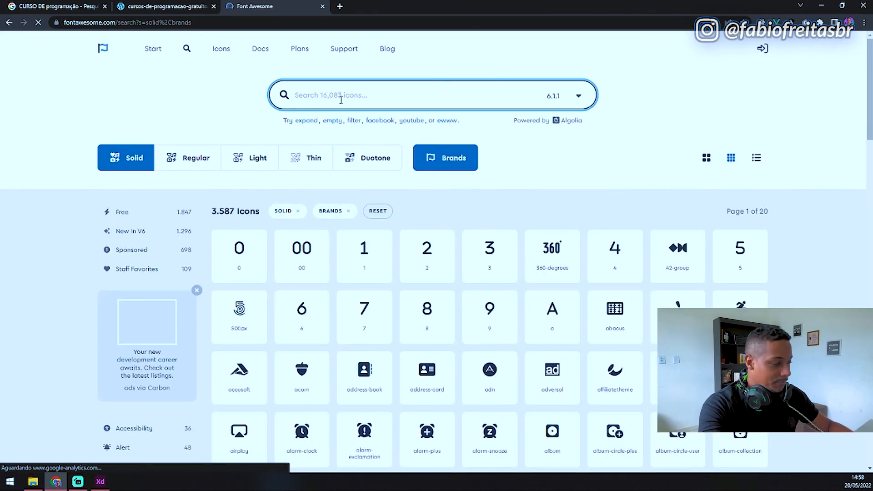
pyautogui.write('menu')
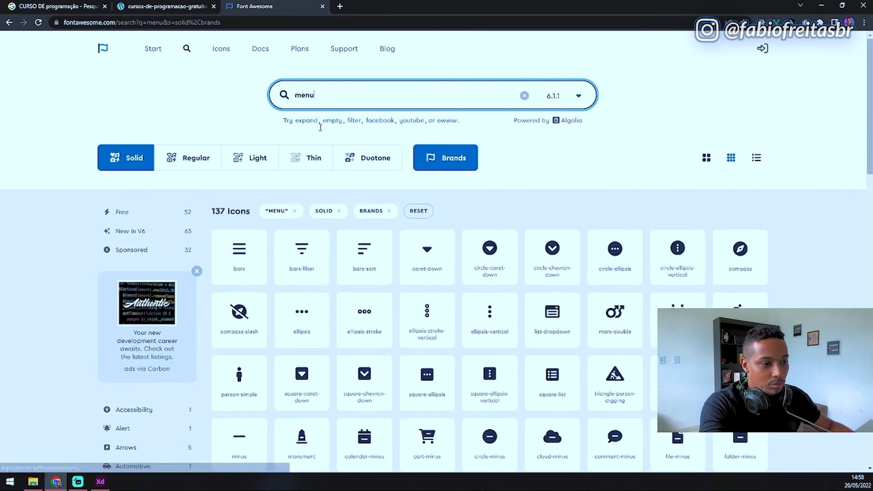
# - Copy the solid bars icon glyph, switch back to Adobe XD and paste it as text below the iPhone artboard's banner
pyautogui.click(264, 255)
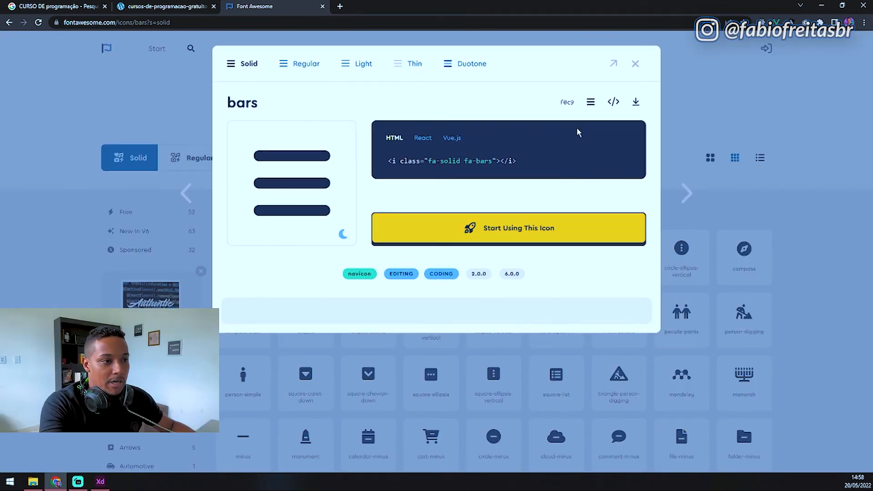
pyautogui.click(591, 103)
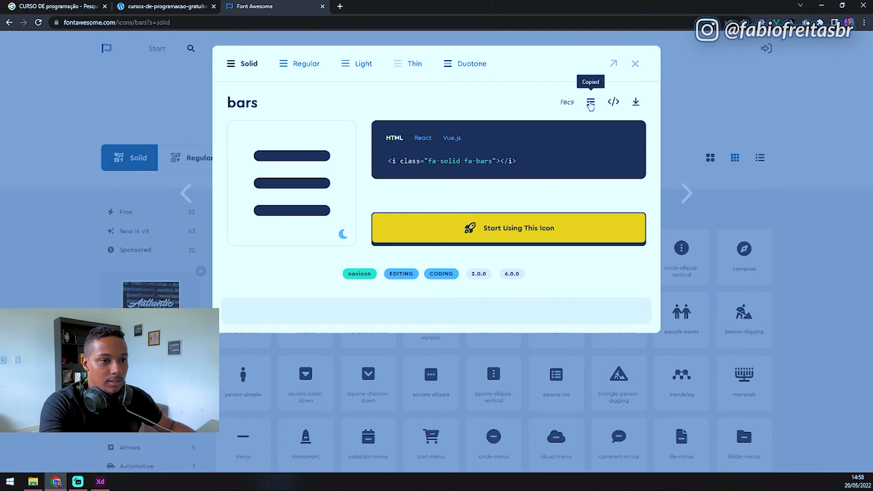
pyautogui.hotkey('alt', 'Tab')
pyautogui.click(430, 286)
pyautogui.hotkey('ctrl', 'v')
# - Set the pasted icon text's font to Font Awesome 5 Brands
pyautogui.click(803, 285)
pyautogui.write('Font')
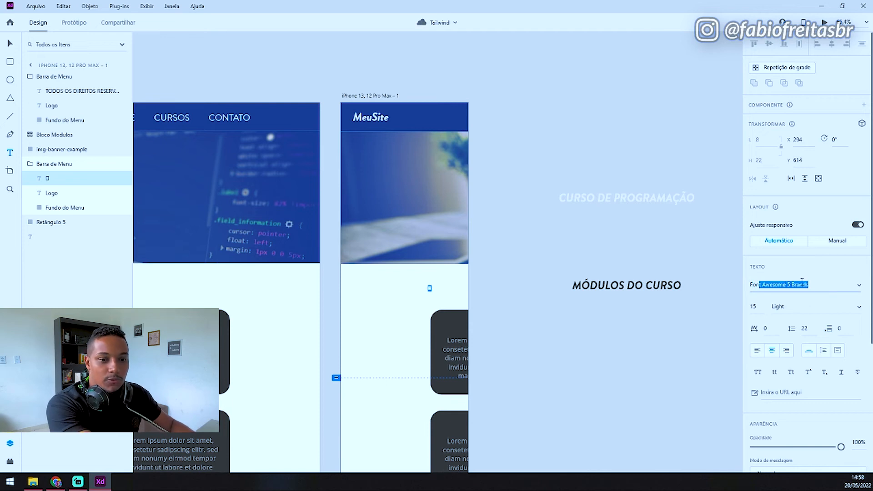
pyautogui.press('Down')
pyautogui.press('Up')
pyautogui.write('Font Awesome 5 Brands')
pyautogui.press('Return')
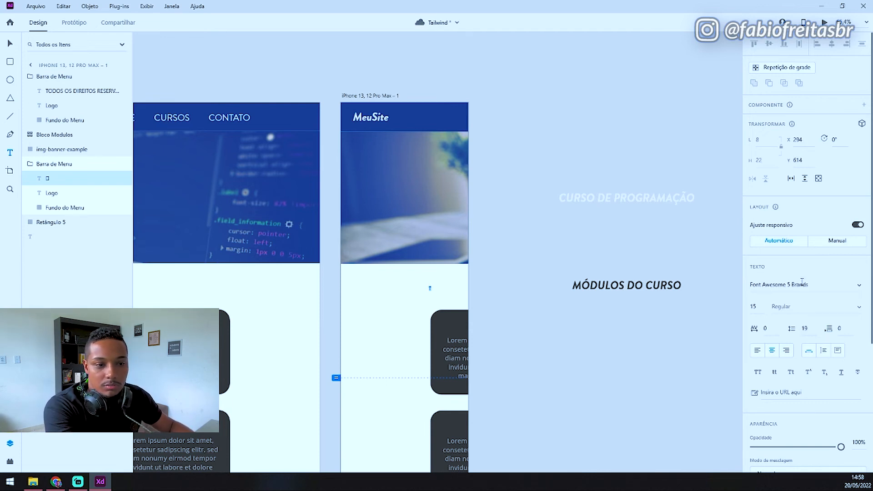
# - Set the menu icon's font to Font Awesome 5 Free
pyautogui.click(822, 284)
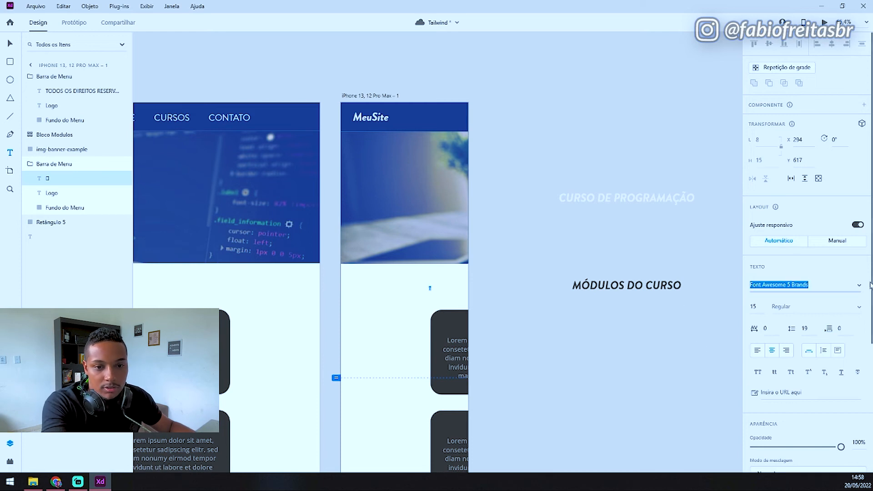
pyautogui.click(858, 287)
pyautogui.click(858, 287)
pyautogui.click(858, 287)
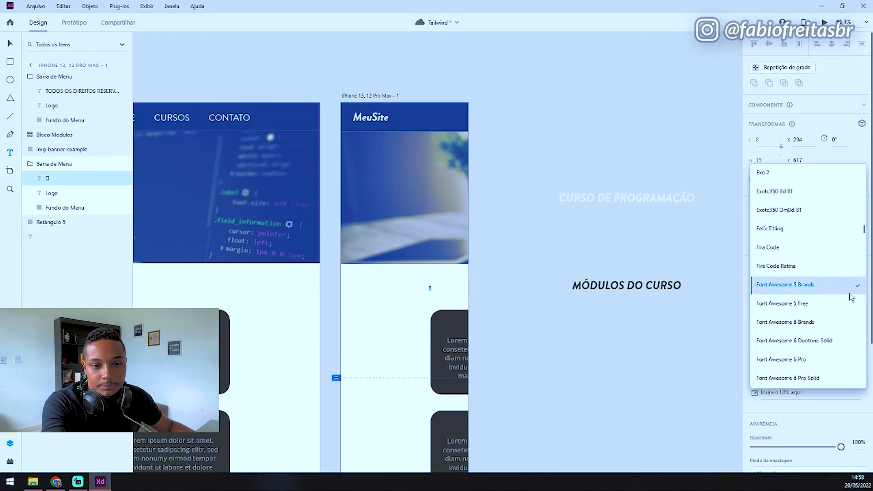
pyautogui.click(844, 305)
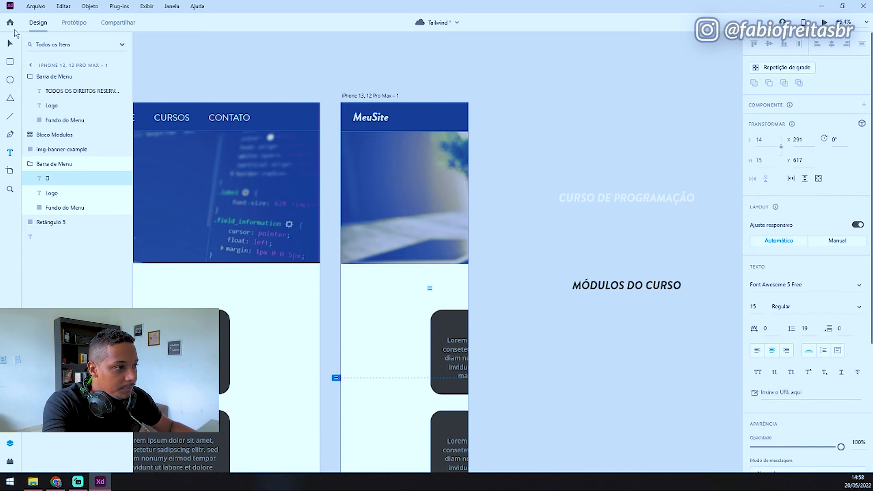
# - Move the menu icon into the iPhone header opposite the logo, at X 370, Y 31, and set its size to 35
pyautogui.click(9, 44)
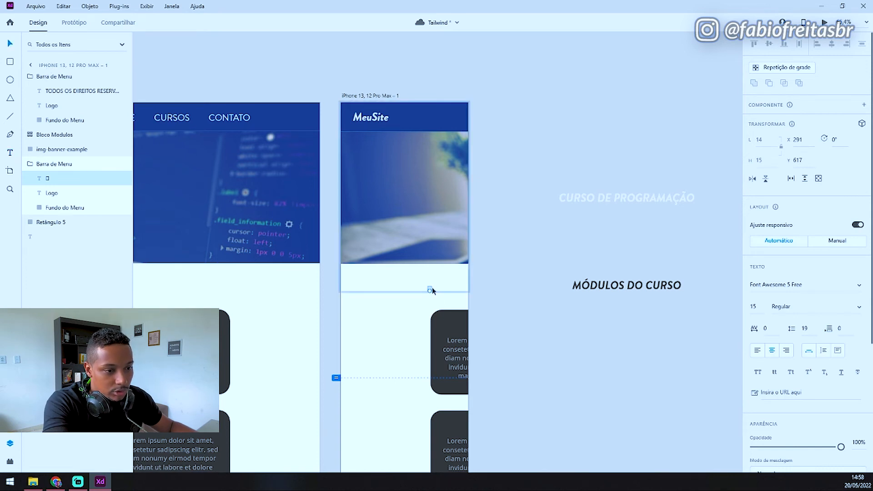
pyautogui.moveTo(431, 291); pyautogui.dragTo(457, 121)
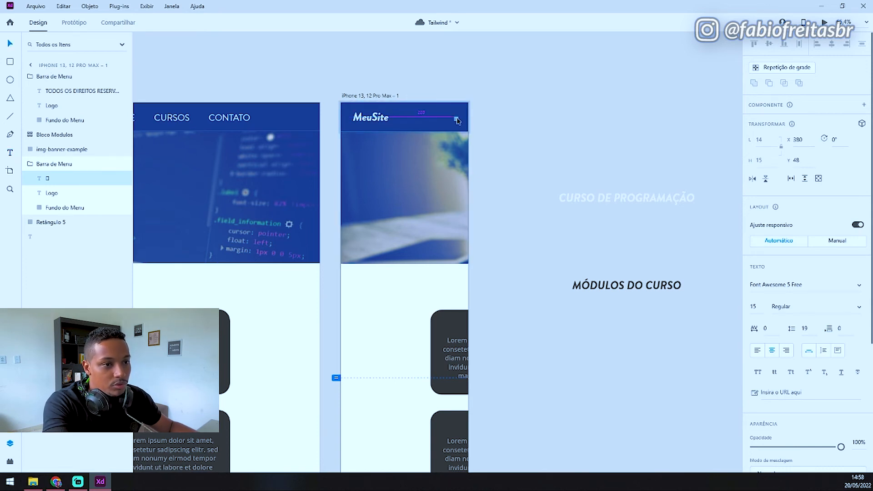
pyautogui.scroll(3, 457, 119)
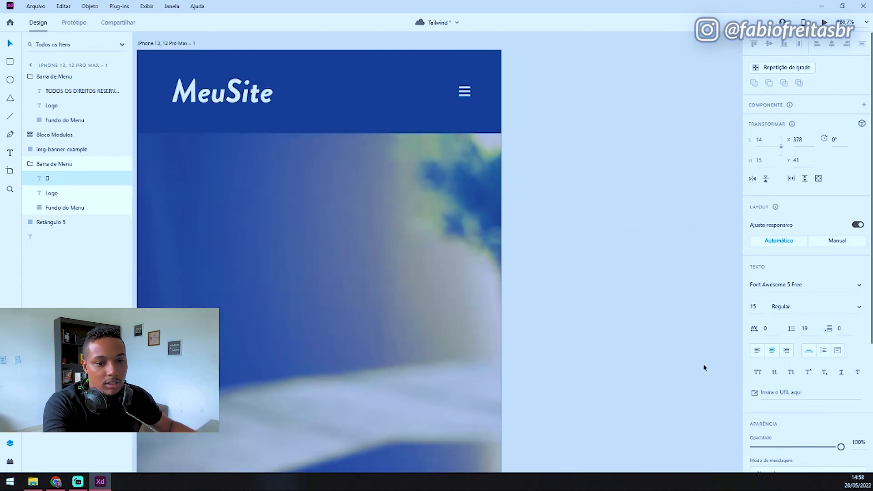
pyautogui.click(757, 309)
pyautogui.write('35')
pyautogui.press('Return')
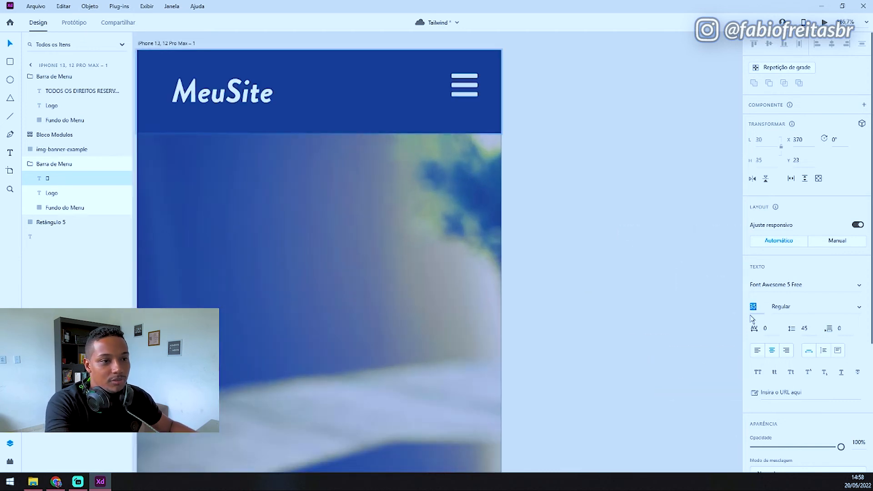
pyautogui.moveTo(466, 86); pyautogui.dragTo(464, 89)
pyautogui.scroll(-2, 459, 119)
pyautogui.scroll(-2, 458, 219)
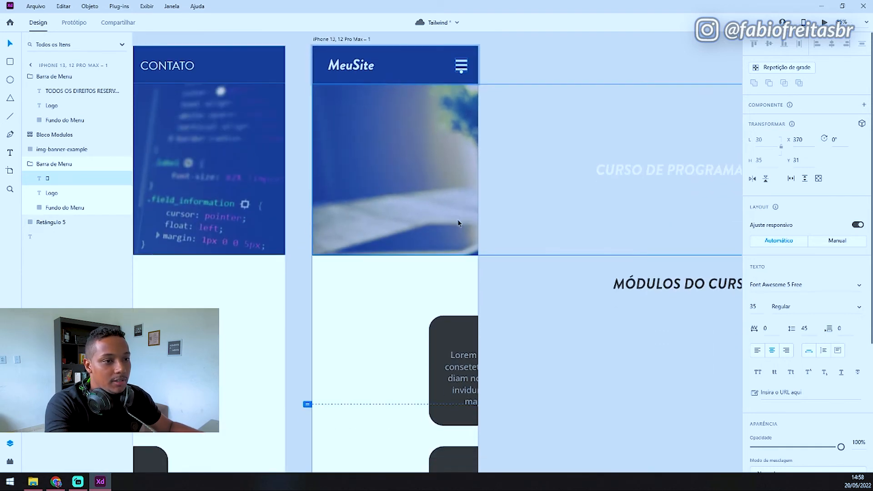
# - Set the menu icon's font to Font Awesome 6 Pro in the Light weight
pyautogui.click(864, 282)
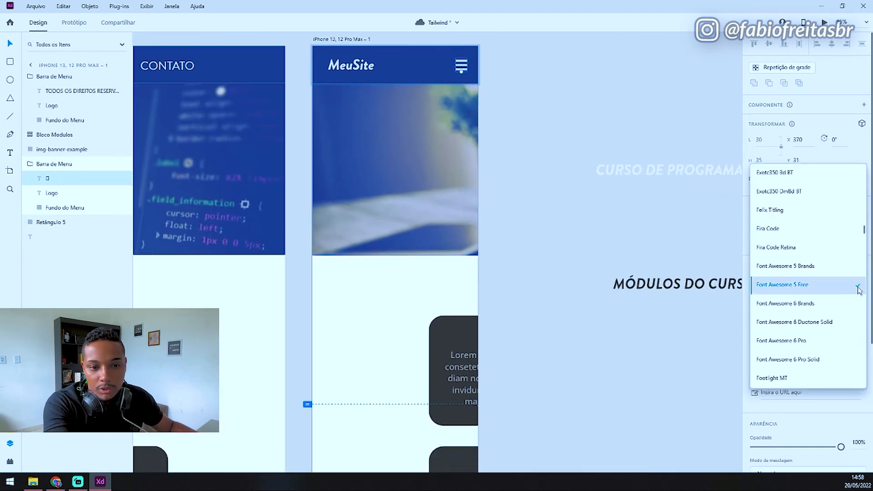
pyautogui.click(823, 350)
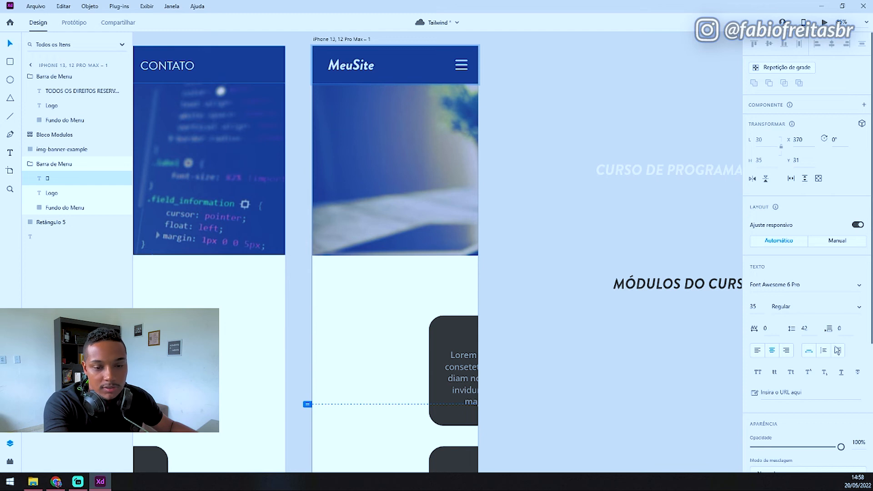
pyautogui.click(860, 312)
pyautogui.click(787, 289)
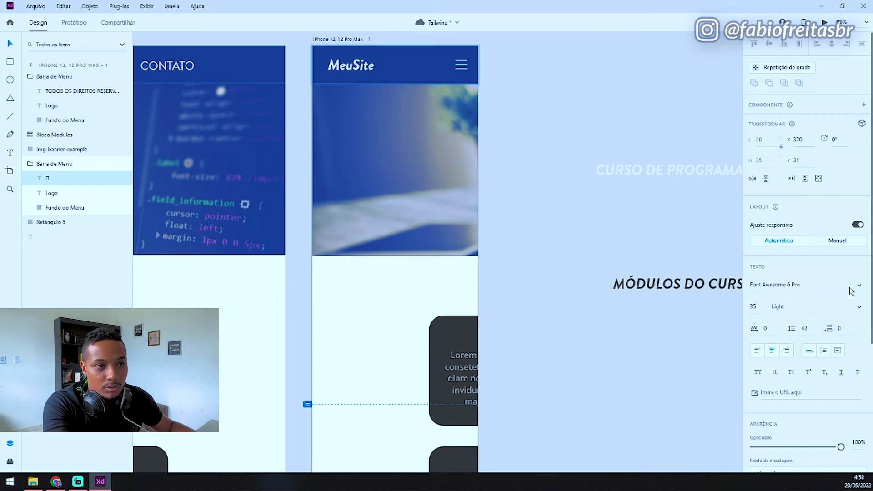
pyautogui.click(542, 335)
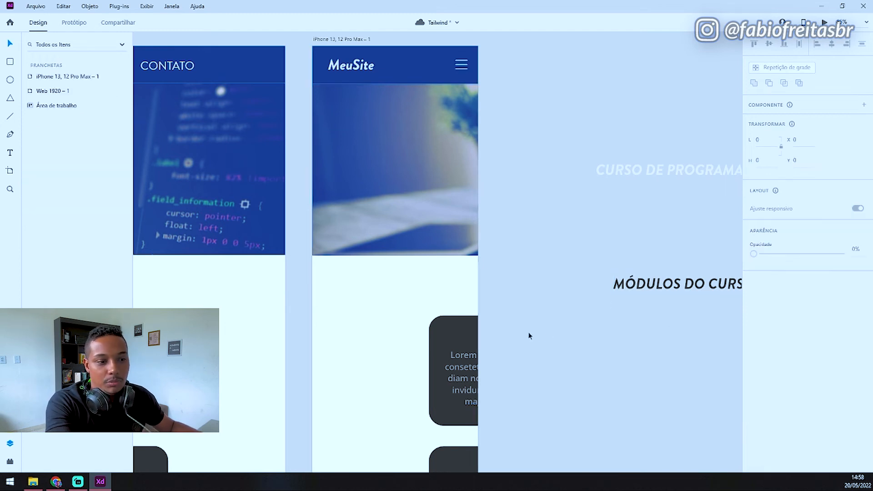
# - Reduce the iPhone artboard's Bloco Modulos repeat grid to one column 405 wide and centre it horizontally at X 12
pyautogui.scroll(-5, 465, 341)
pyautogui.scroll(2, 468, 345)
pyautogui.click(424, 370)
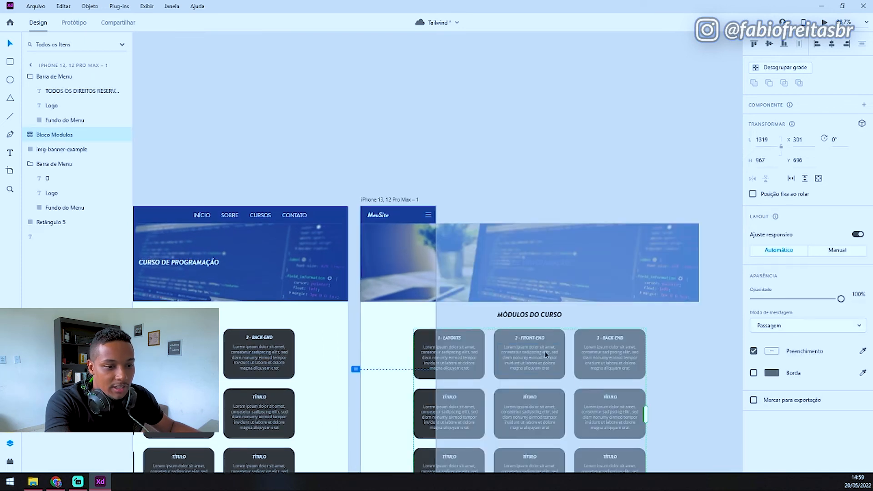
pyautogui.moveTo(646, 411); pyautogui.dragTo(485, 454)
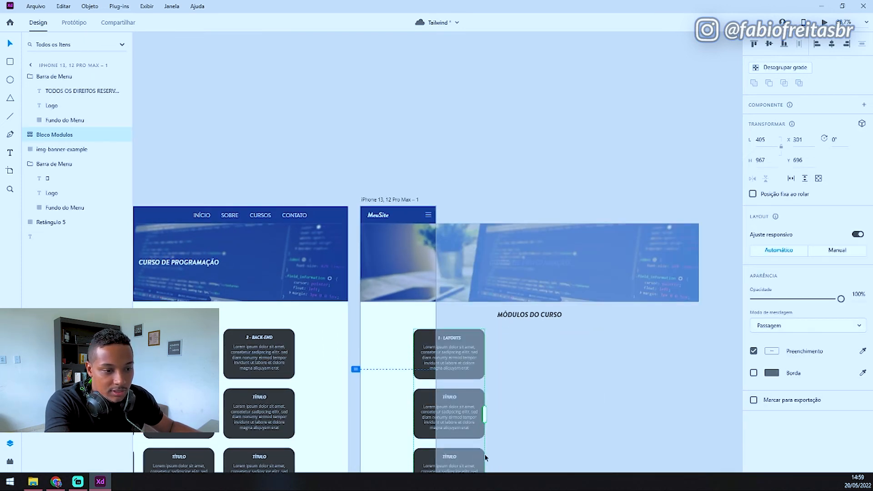
pyautogui.moveTo(468, 375); pyautogui.dragTo(417, 371)
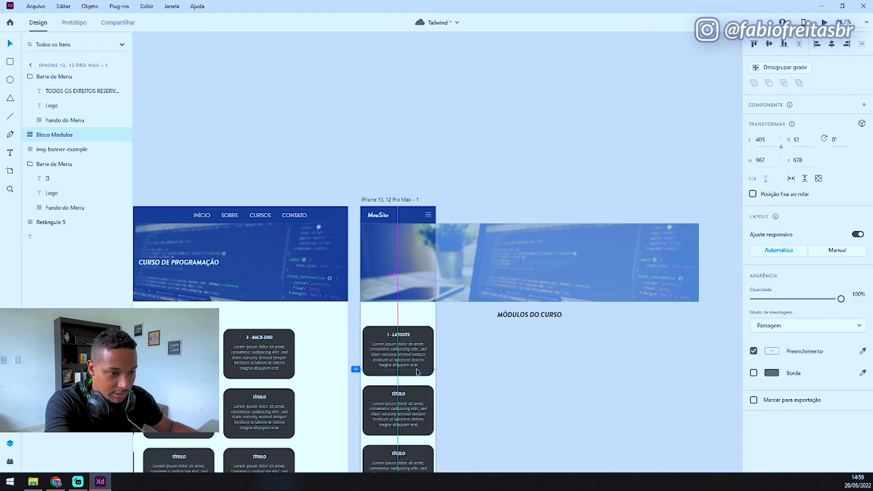
# - Try to narrow the banner image on its own to the iPhone artboard's width
pyautogui.click(568, 262)
pyautogui.moveTo(699, 262); pyautogui.dragTo(450, 311)
pyautogui.hotkey('ctrl', 'z')
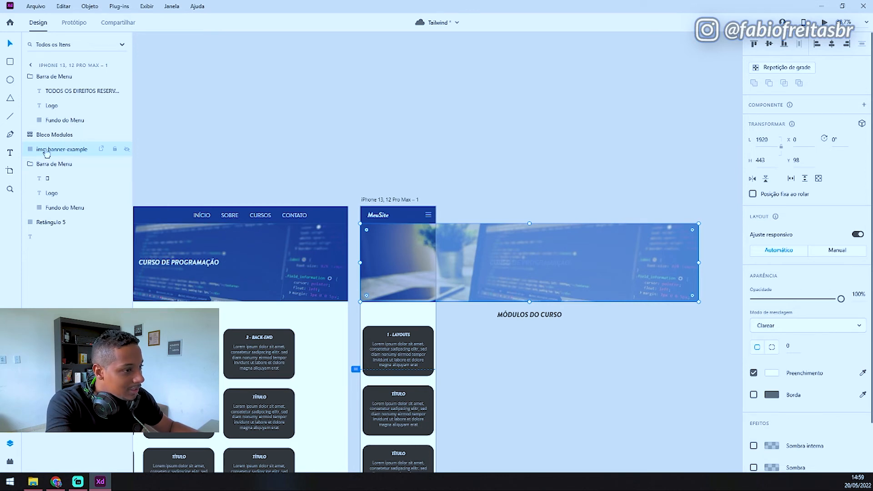
# - Group the banner image with its Retângulo 5 overlay and narrow the group to 428
pyautogui.keyDown('ctrl'); pyautogui.click(50, 222); pyautogui.keyUp('ctrl')
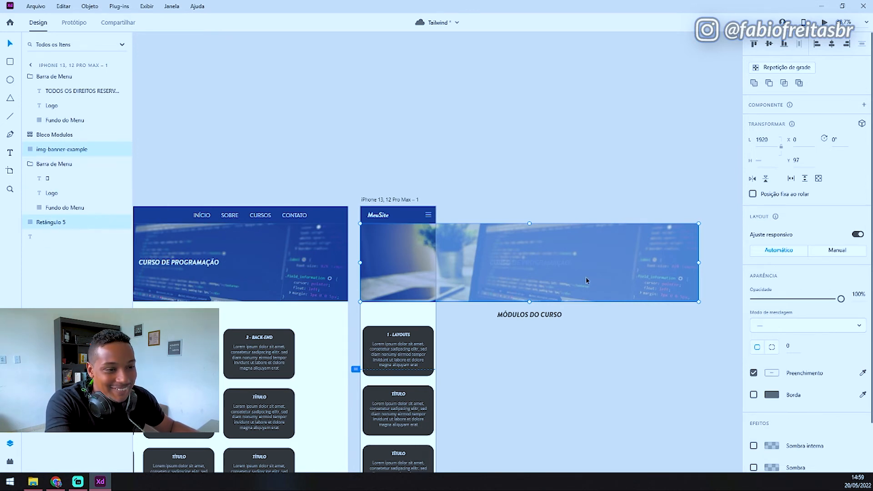
pyautogui.hotkey('ctrl', 'g')
pyautogui.moveTo(700, 263); pyautogui.dragTo(437, 308)
pyautogui.scroll(4, 387, 260)
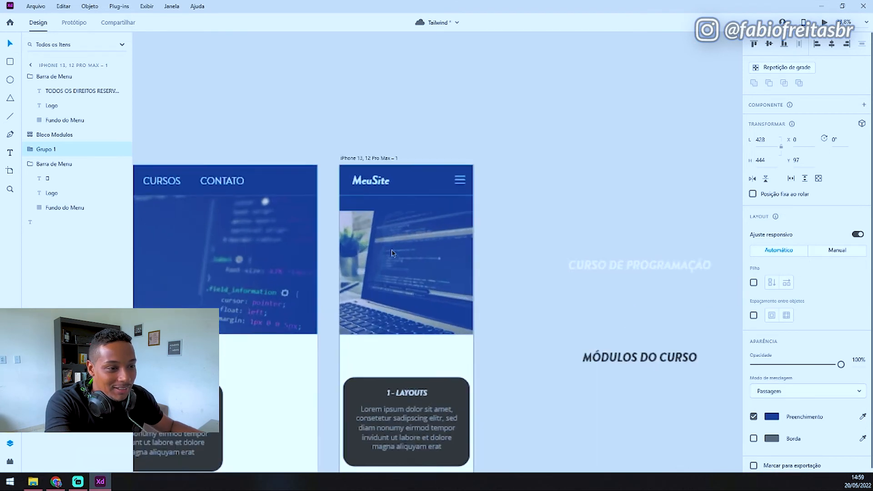
# - Shift the laptop picture up inside the banner image frame to cover the empty strip below the header
pyautogui.doubleClick(423, 273)
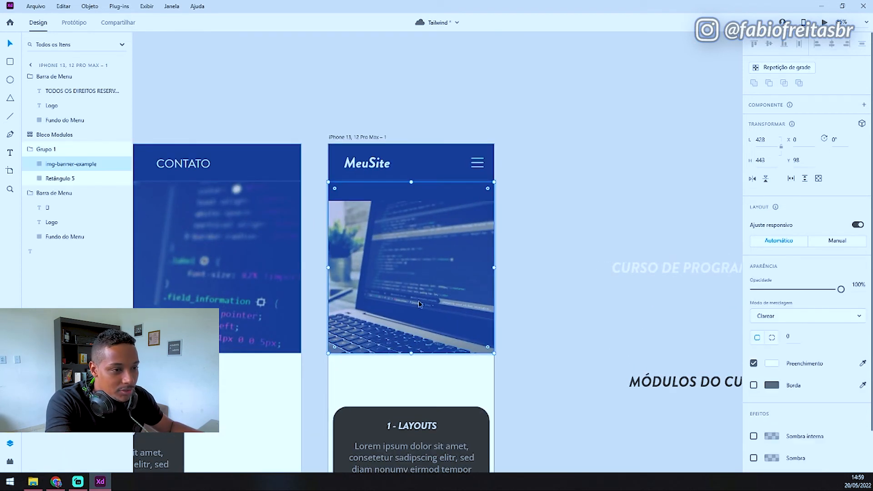
pyautogui.moveTo(419, 304); pyautogui.dragTo(424, 285)
pyautogui.doubleClick(442, 383)
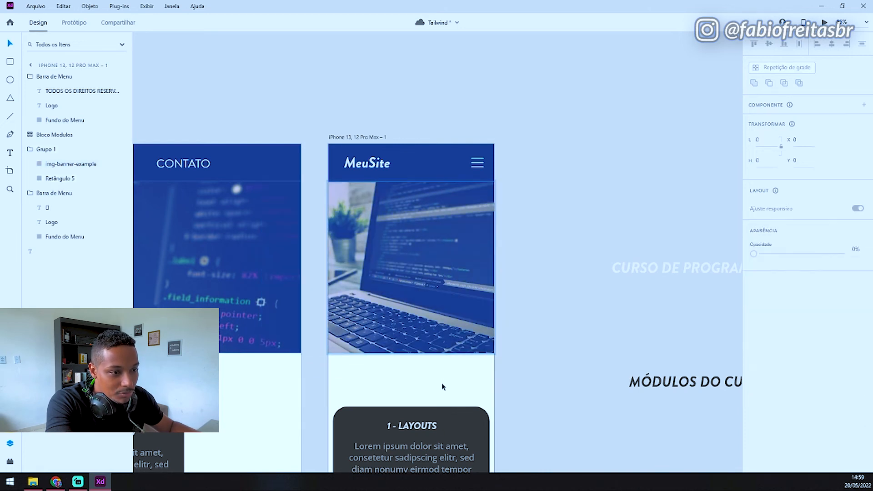
# - Shorten the iPhone banner group from its lower edge and move the module cards block up to Y 514
pyautogui.click(429, 337)
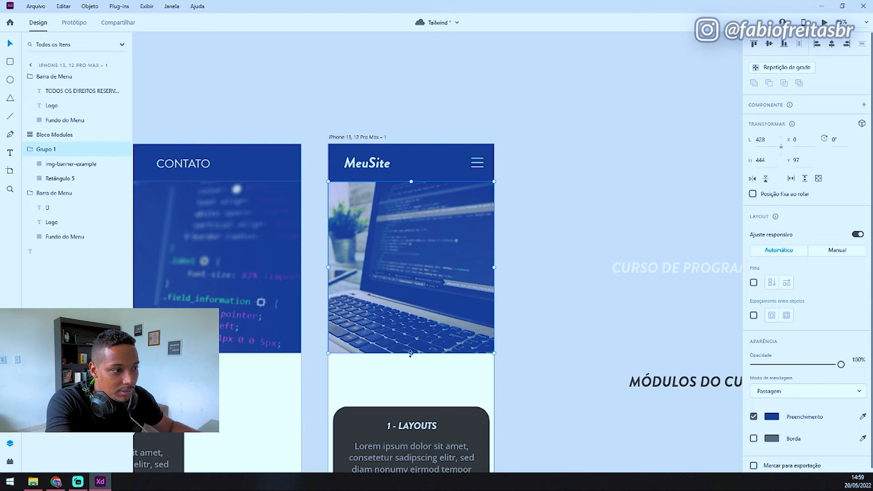
pyautogui.moveTo(412, 354); pyautogui.dragTo(412, 287)
pyautogui.click(431, 359)
pyautogui.scroll(-1, 430, 360)
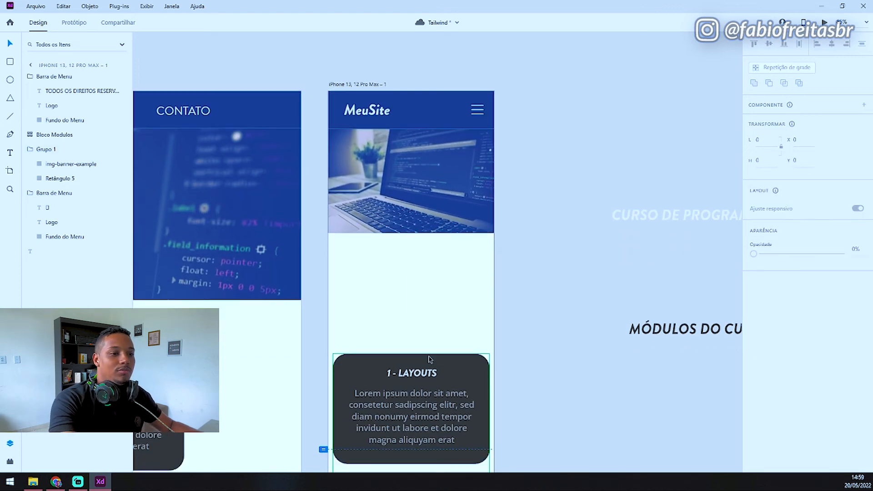
pyautogui.moveTo(402, 418); pyautogui.dragTo(407, 356)
# - Move the CURSO DE PROGRAMAÇÃO title onto the iPhone banner, set its size to 18, centre-align it and place it at X 106, Y 206
pyautogui.moveTo(659, 217); pyautogui.dragTo(435, 183)
pyautogui.click(755, 314)
pyautogui.write('28')
pyautogui.press('Return')
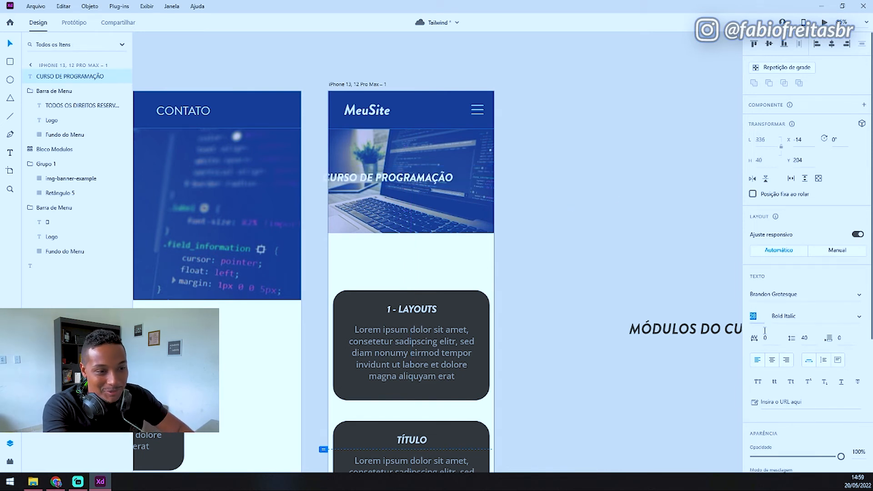
pyautogui.write('18')
pyautogui.press('Return')
pyautogui.moveTo(378, 178); pyautogui.dragTo(424, 180)
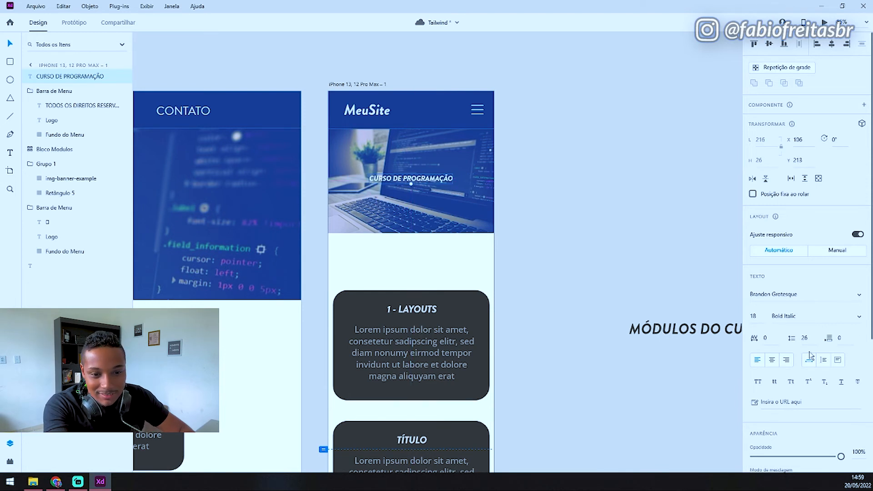
pyautogui.moveTo(414, 182); pyautogui.dragTo(415, 178)
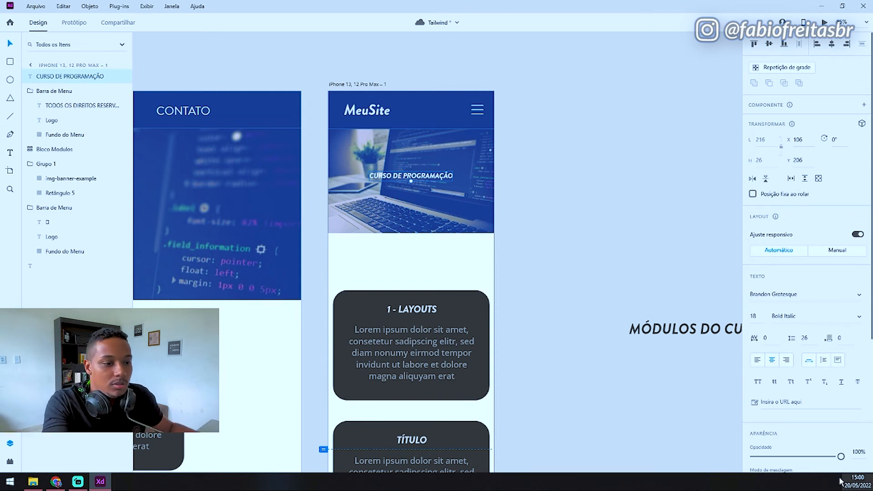
# - Try to shrink the Bloco Modulos repeat grid vertically from its lower edge to 289 high
pyautogui.click(453, 336)
pyautogui.scroll(-3, 462, 318)
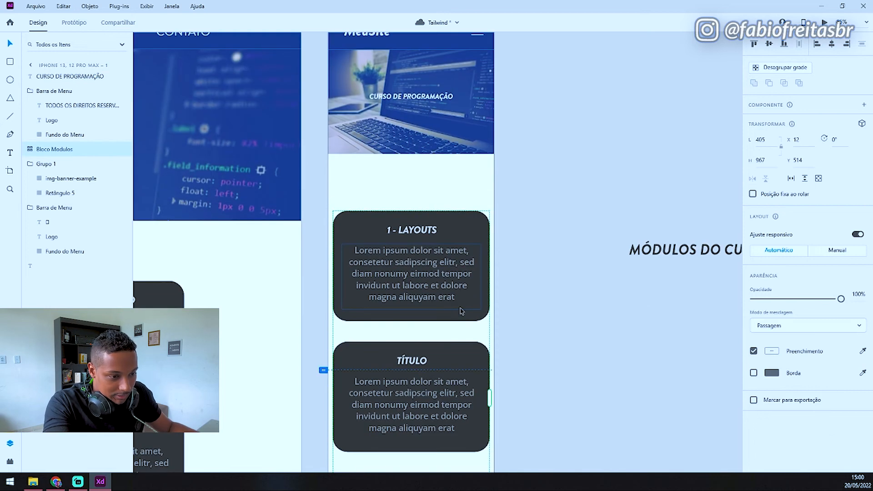
pyautogui.scroll(-2, 462, 312)
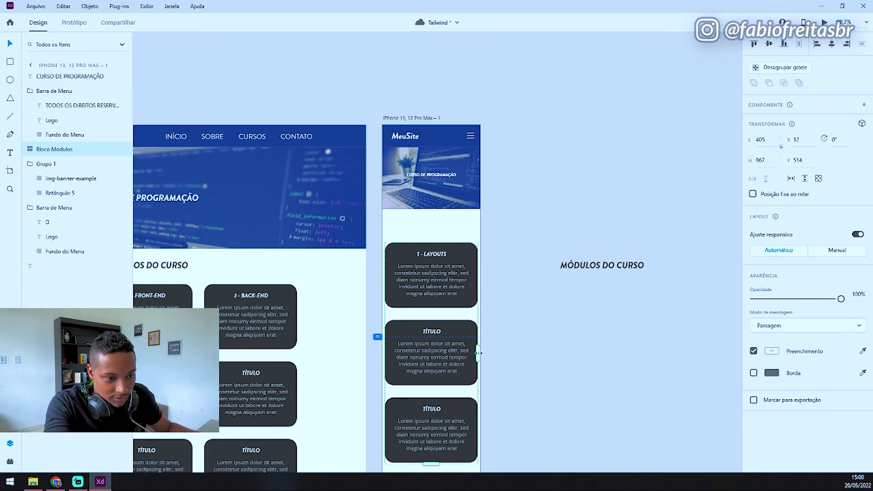
pyautogui.moveTo(479, 353); pyautogui.dragTo(479, 378)
pyautogui.scroll(-2, 456, 394)
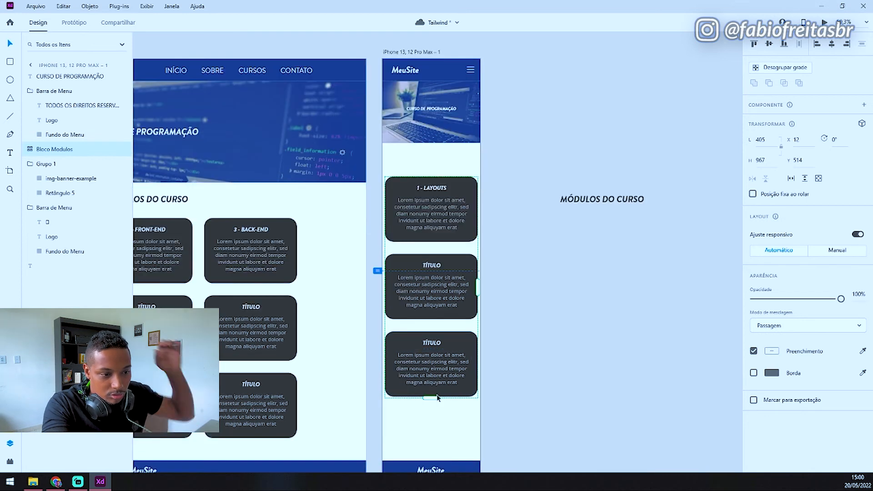
pyautogui.moveTo(431, 398); pyautogui.dragTo(446, 243)
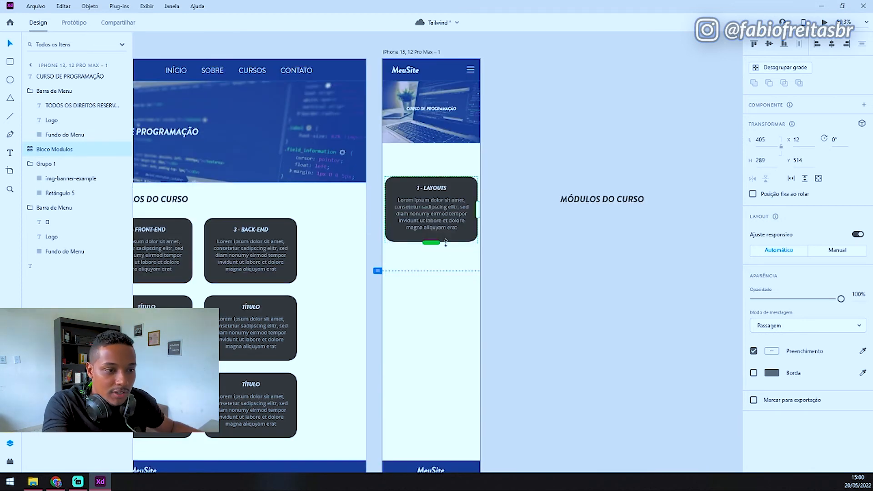
pyautogui.hotkey('ctrl', 'z')
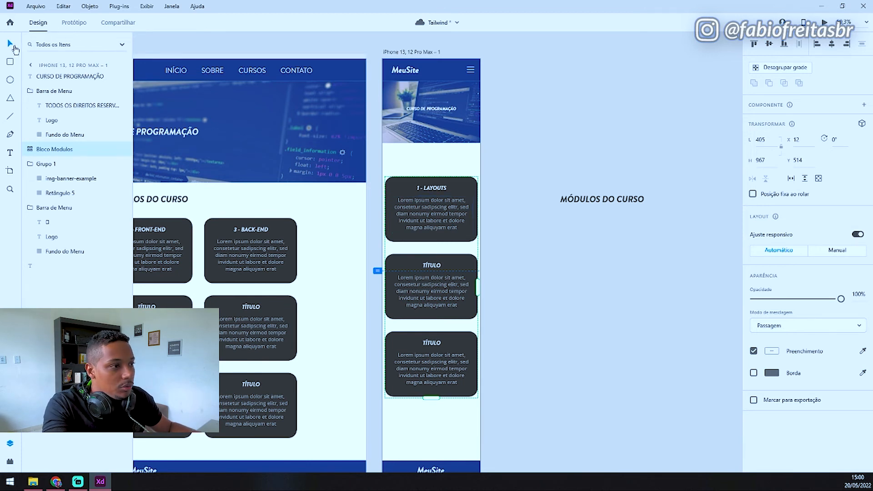
# - Try to make the first module card smaller by resizing only its background rectangle
pyautogui.click(70, 76)
pyautogui.click(473, 302)
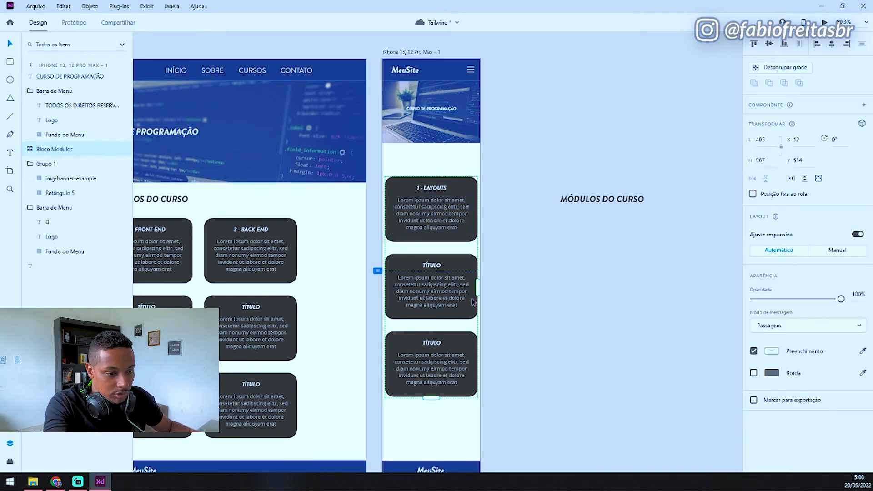
pyautogui.doubleClick(464, 232)
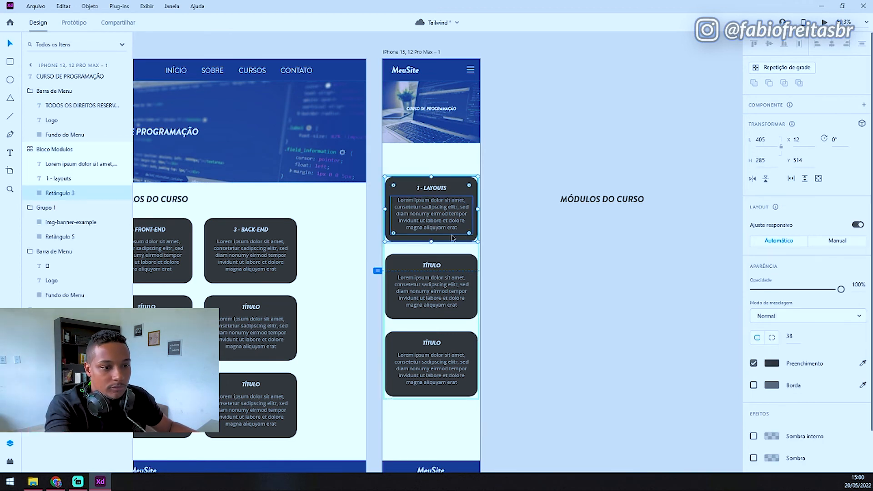
pyautogui.moveTo(477, 242); pyautogui.dragTo(468, 235)
pyautogui.scroll(5, 444, 222)
pyautogui.hotkey('ctrl', 'z')
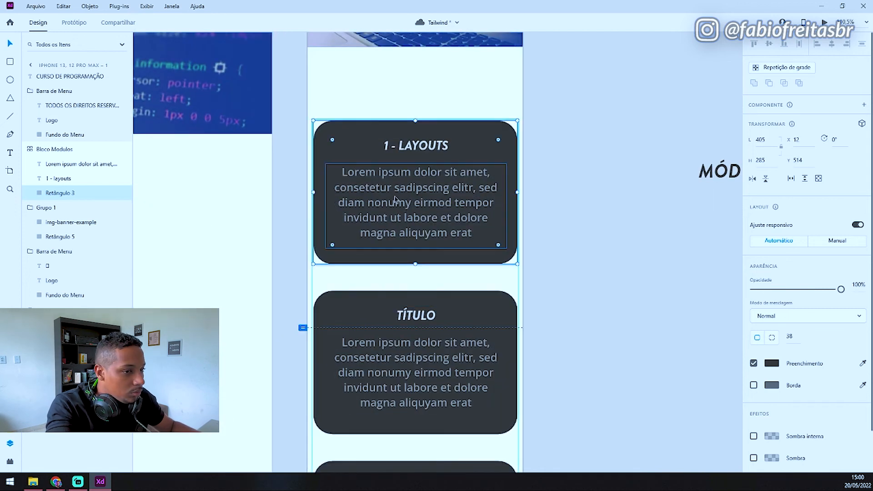
# - Group the first module card's description, title and background rectangle, and shrink the group about its centre to about 323 by 227
pyautogui.click(451, 230)
pyautogui.keyDown('shift'); pyautogui.click(409, 147); pyautogui.keyUp('shift')
pyautogui.keyDown('shift'); pyautogui.click(480, 130); pyautogui.keyUp('shift')
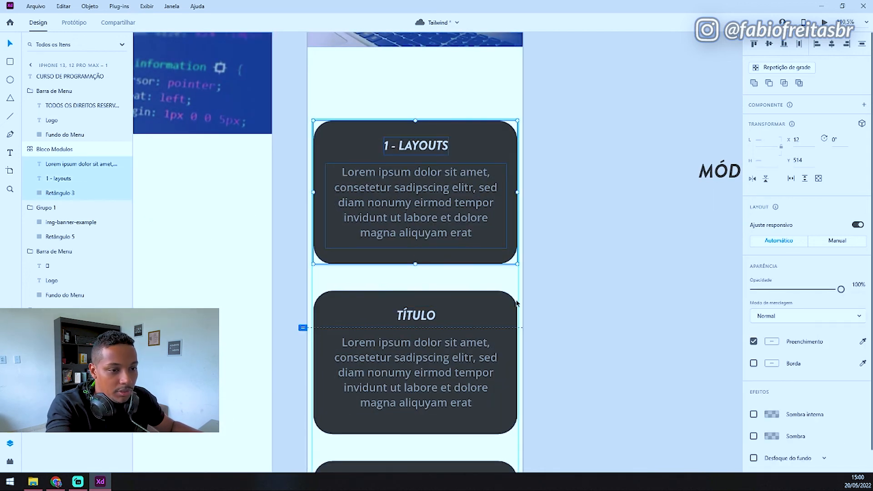
pyautogui.hotkey('ctrl', 'g')
pyautogui.moveTo(520, 267); pyautogui.dragTo(497, 261)
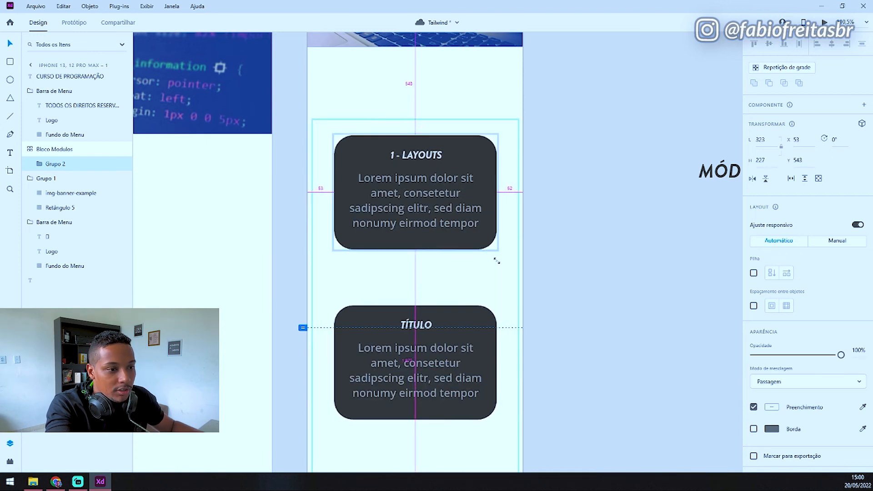
# - Set the text size of the first module card's description on the iPhone artboard to 15
pyautogui.doubleClick(468, 219)
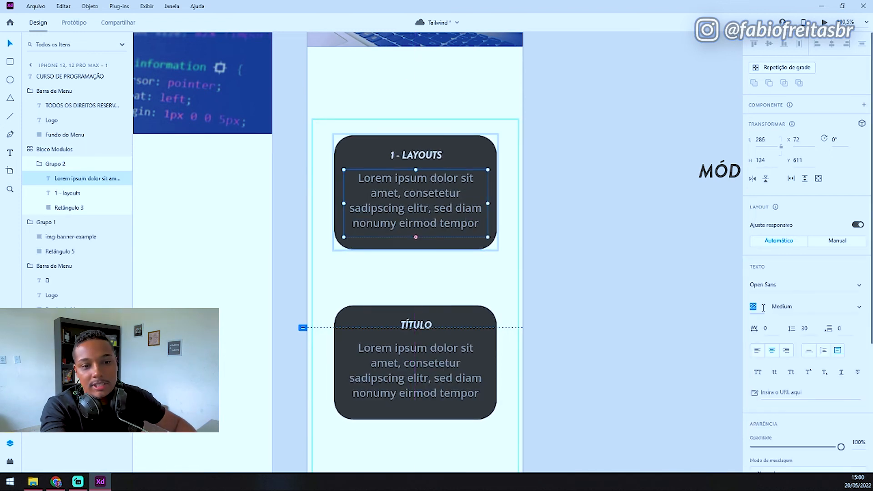
pyautogui.press('Down')
pyautogui.press('Down')
pyautogui.press('Down')
pyautogui.press('Down')
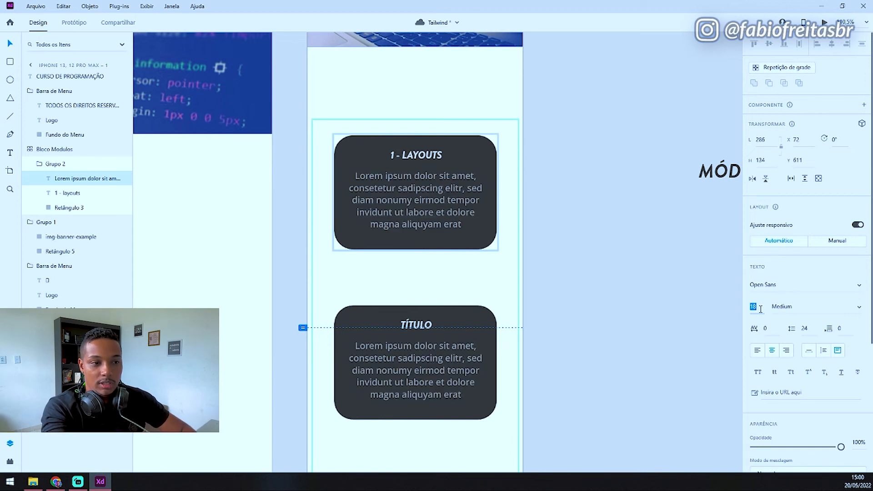
pyautogui.press('Down')
pyautogui.press('Down')
pyautogui.press('Down')
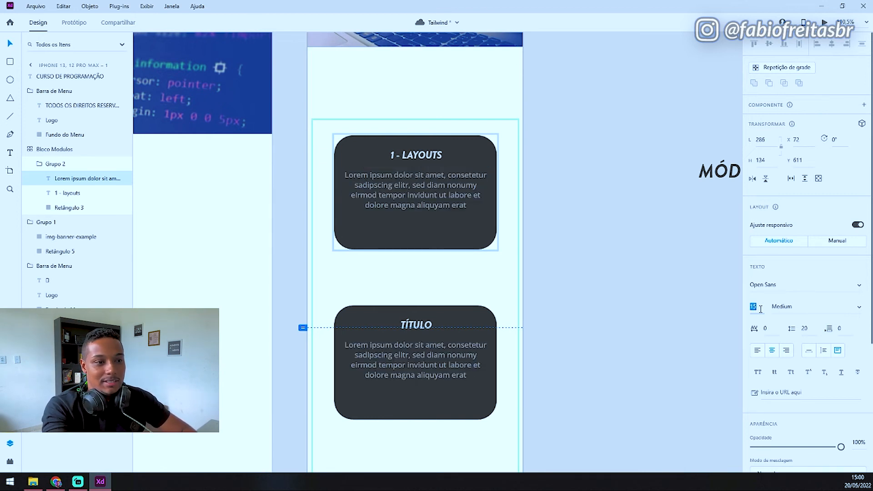
pyautogui.press('Up')
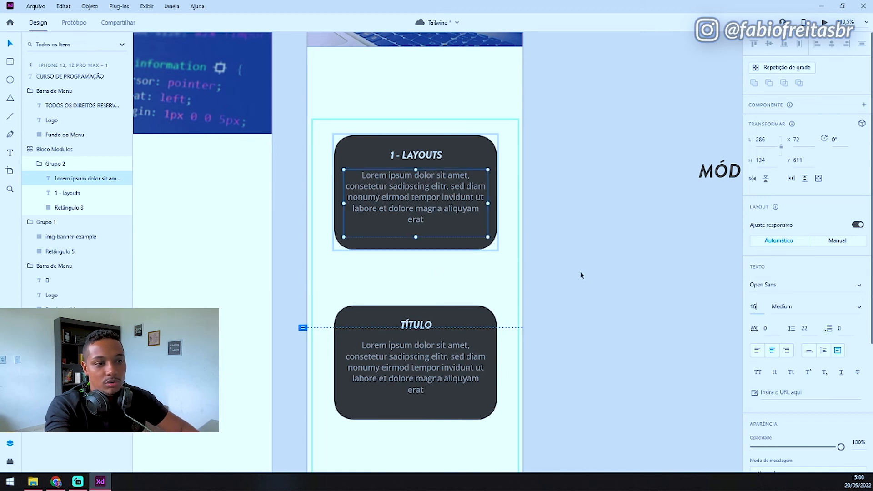
pyautogui.press('Down')
# - Shrink the whole first module card group about its centre to about 287 by 201
pyautogui.click(492, 245)
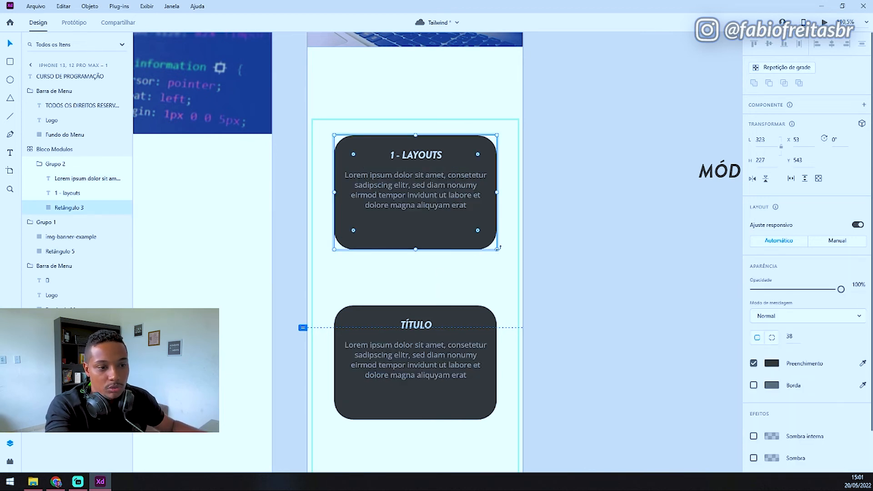
pyautogui.press('Escape')
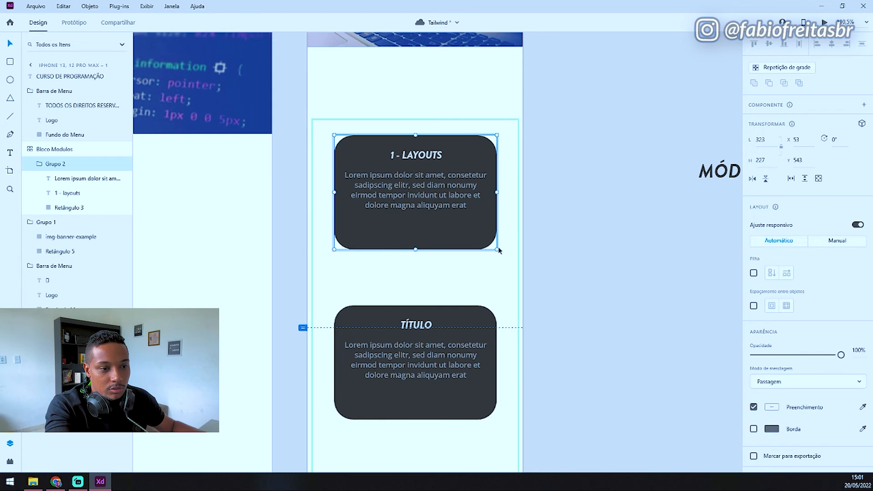
pyautogui.moveTo(498, 250); pyautogui.dragTo(487, 248)
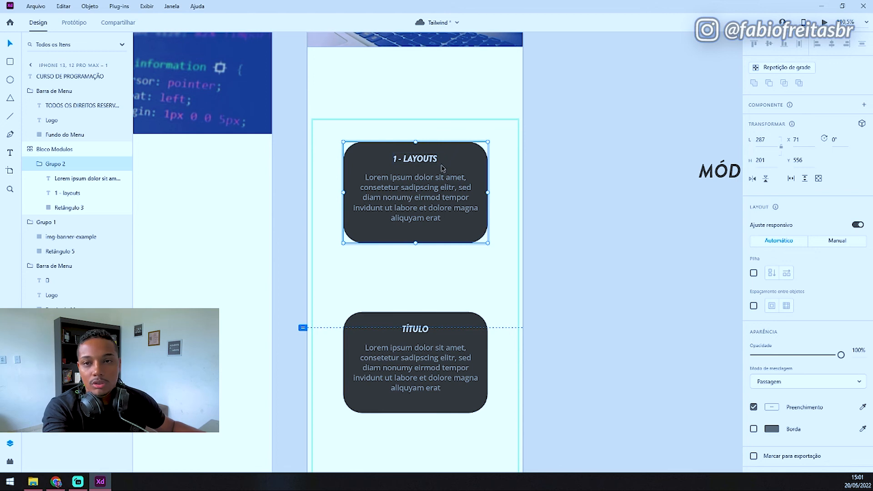
# - Replace the iPhone's module repeat grid with a single pasted card, about 187 by 131, with its texts and background grouped
pyautogui.doubleClick(474, 159)
pyautogui.moveTo(469, 162); pyautogui.dragTo(480, 150)
pyautogui.moveTo(500, 267); pyautogui.dragTo(345, 138)
pyautogui.moveTo(422, 190)
pyautogui.mouseDown()
pyautogui.moveTo(393, 129)
pyautogui.moveTo(395, 184)
pyautogui.moveTo(412, 181)
pyautogui.mouseUp()
pyautogui.press('Delete')
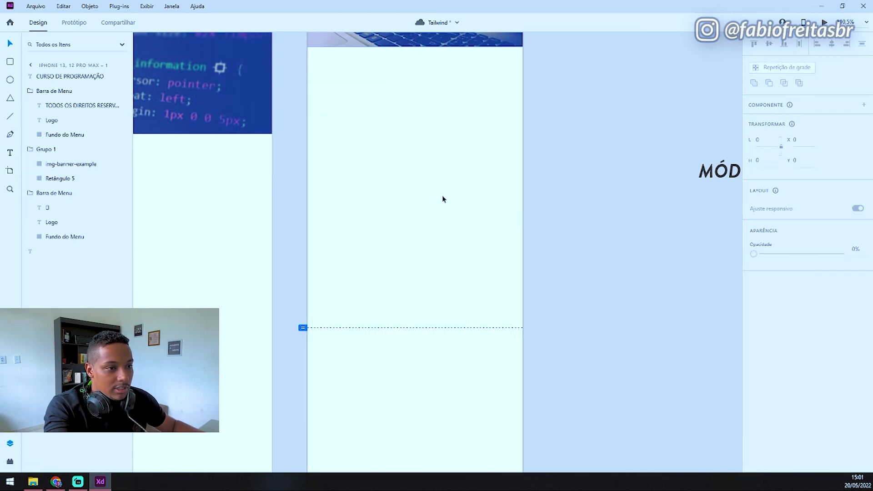
pyautogui.hotkey('ctrl', 'v')
pyautogui.hotkey('ctrl', 'g')
# - Try to place a duplicate of the module card beside the original on the iPhone artboard
pyautogui.moveTo(457, 214); pyautogui.dragTo(550, 141)
pyautogui.scroll(3, 410, 116)
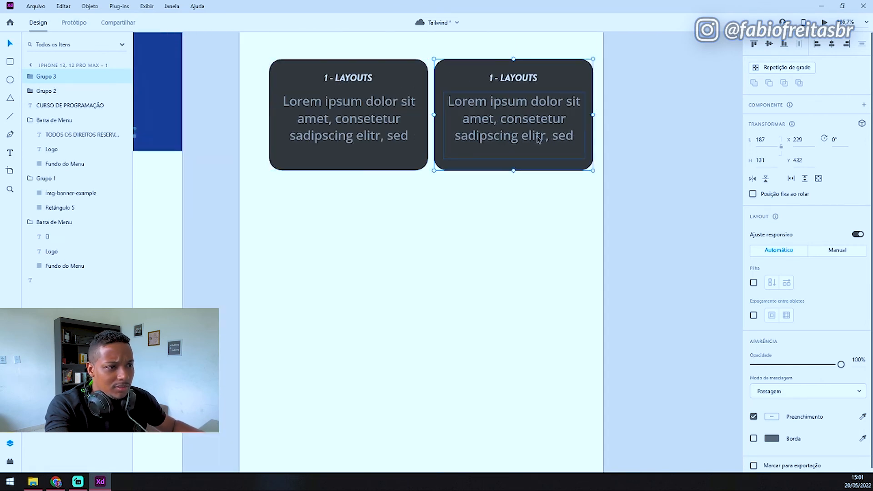
pyautogui.hotkey('ctrl', 'z')
# - Move the module card to X 22, Y 432 on the iPhone artboard and set its description text to size 10
pyautogui.moveTo(381, 133); pyautogui.dragTo(370, 135)
pyautogui.doubleClick(370, 136)
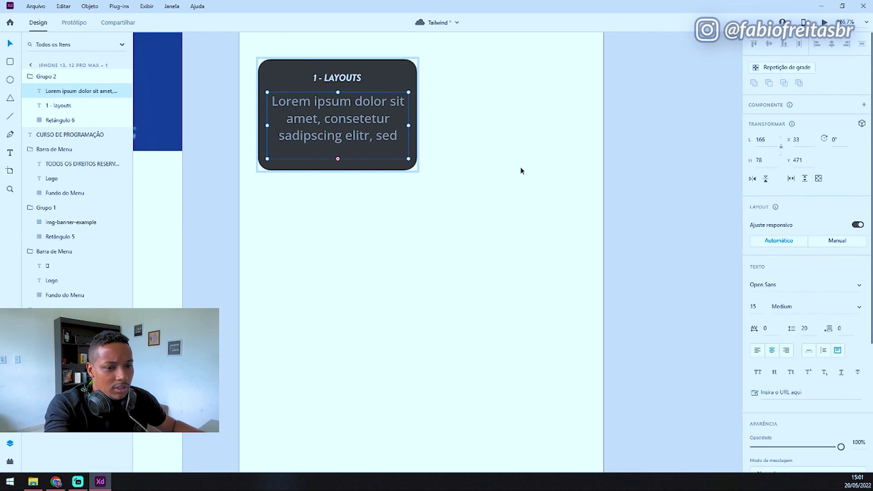
pyautogui.click(752, 311)
pyautogui.press('Down')
pyautogui.press('Down')
pyautogui.press('Down')
pyautogui.press('Down')
pyautogui.press('Down')
pyautogui.press('Down')
pyautogui.press('Up')
pyautogui.click(663, 279)
pyautogui.click(366, 144)
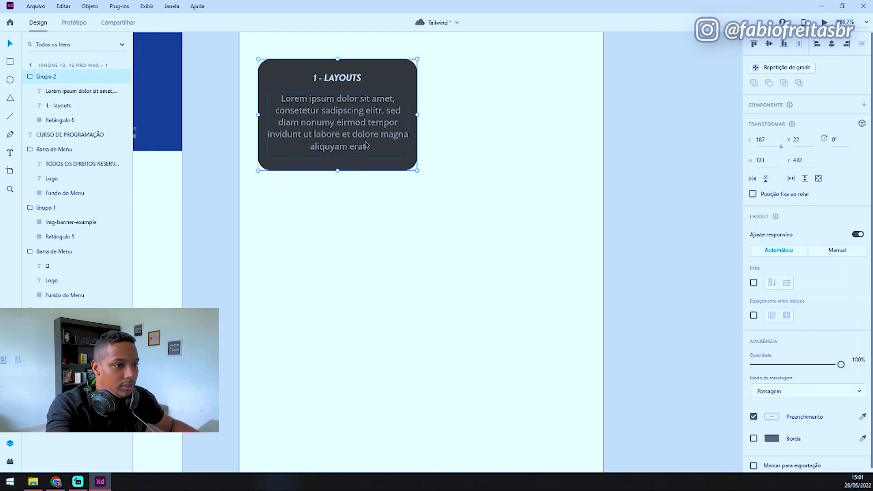
# - Turn the iPhone module card into a two-column repeat grid about 395 wide and 467 high
pyautogui.scroll(-1, 365, 137)
pyautogui.scroll(-6, 407, 154)
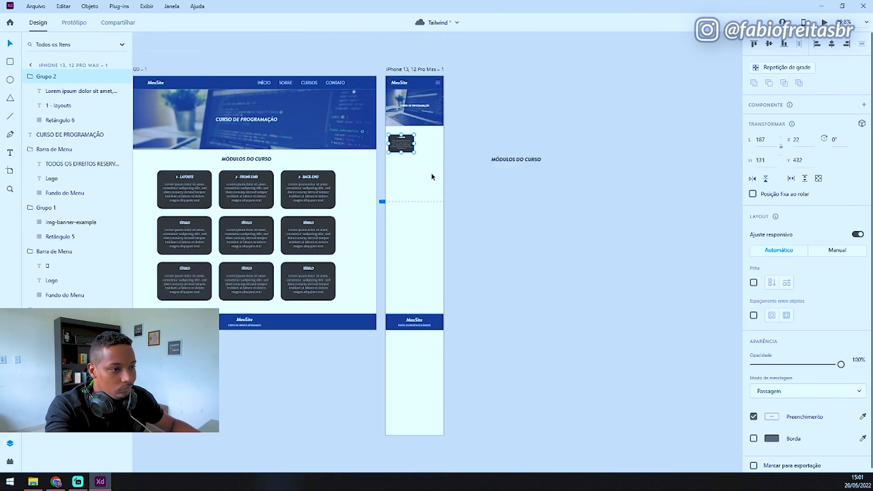
pyautogui.scroll(4, 416, 140)
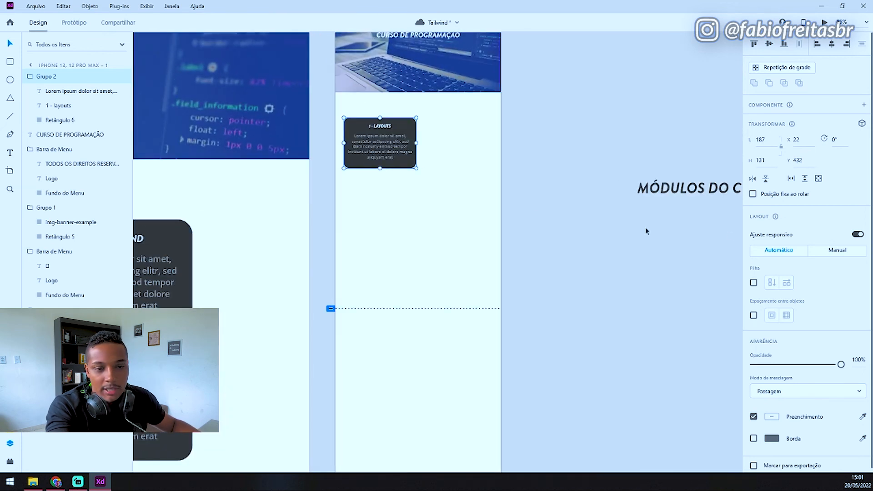
pyautogui.click(786, 69)
pyautogui.moveTo(415, 146); pyautogui.dragTo(497, 168)
pyautogui.moveTo(425, 172); pyautogui.dragTo(419, 299)
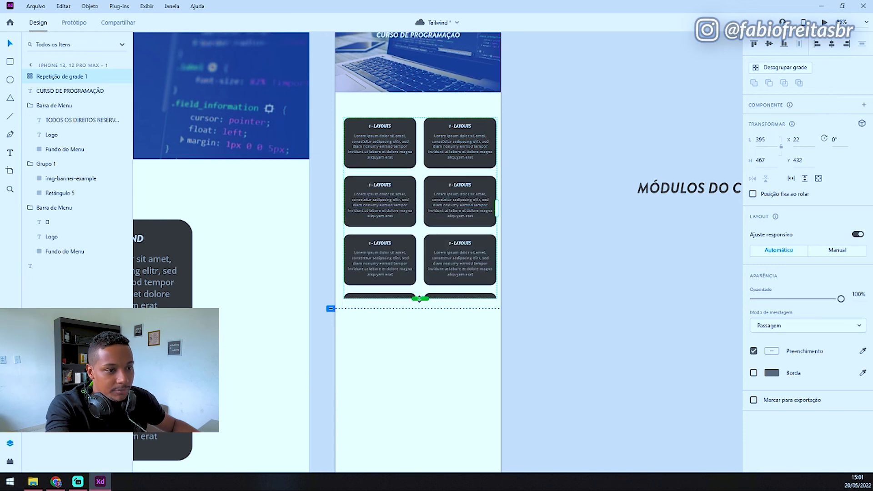
# - Lengthen the Web 1920 artboard downward and move its footer bar to the new lower edge at Y 2041
pyautogui.scroll(-5, 513, 254)
pyautogui.scroll(7, 494, 264)
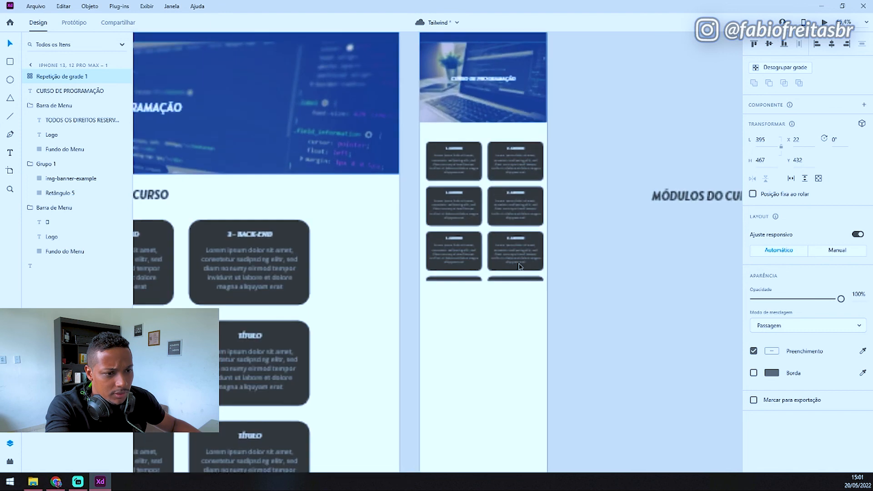
pyautogui.scroll(-5, 499, 283)
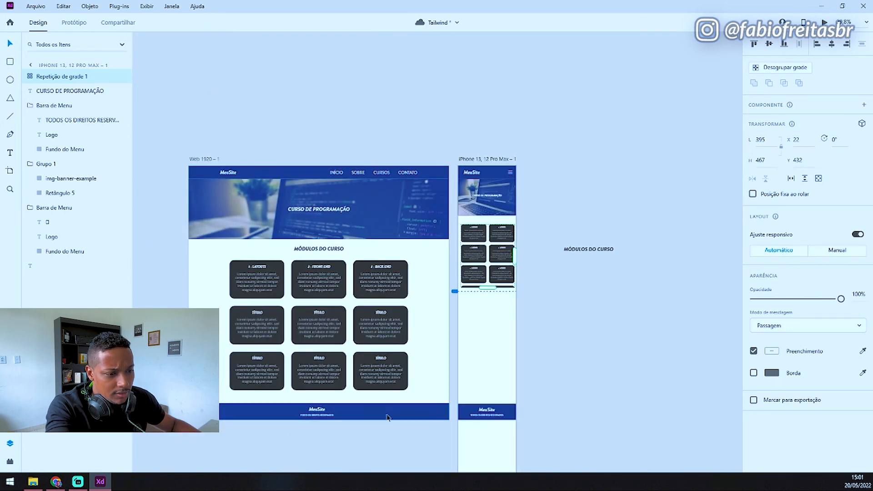
pyautogui.click(409, 404)
pyautogui.click(409, 403)
pyautogui.scroll(-2, 378, 387)
pyautogui.moveTo(320, 342); pyautogui.dragTo(322, 380)
pyautogui.click(352, 379)
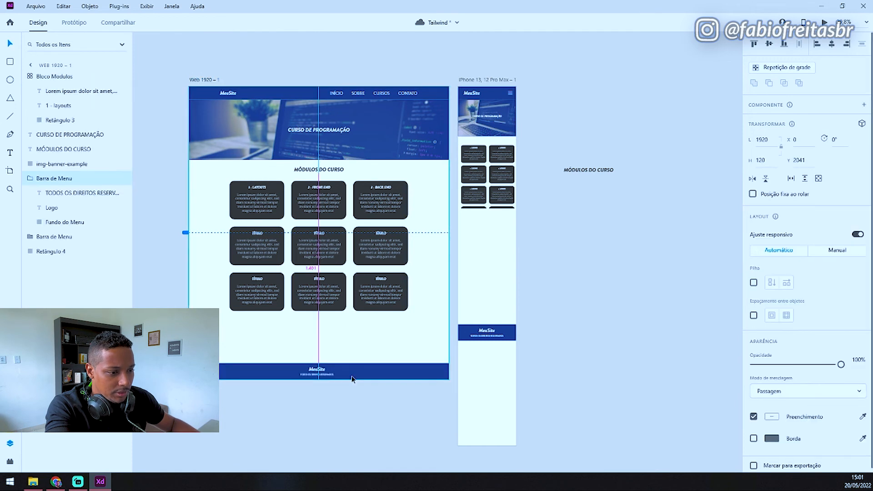
# - Extend the Bloco Modulos repeat grid on the Web 1920 artboard downward to four rows, about 1308 high
pyautogui.click(337, 312)
pyautogui.moveTo(320, 313); pyautogui.dragTo(321, 358)
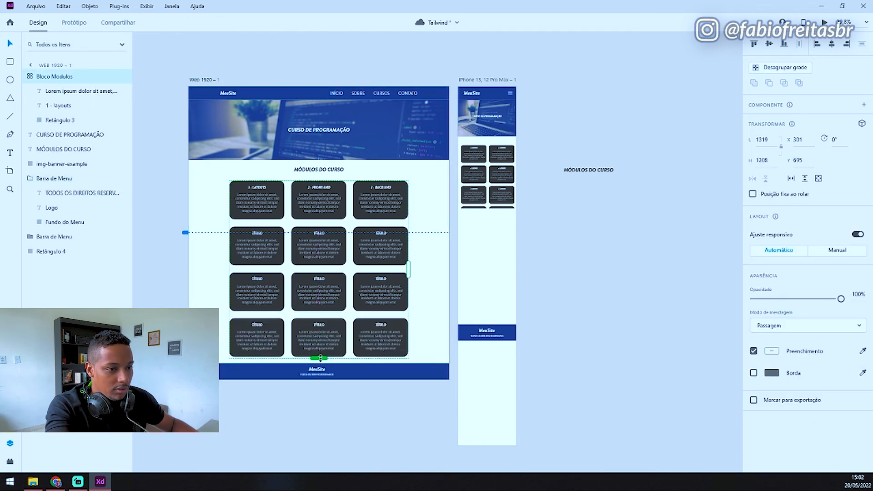
# - Extend the iPhone module repeat grid downward to six rows, about 892 high
pyautogui.scroll(5, 444, 199)
pyautogui.click(503, 198)
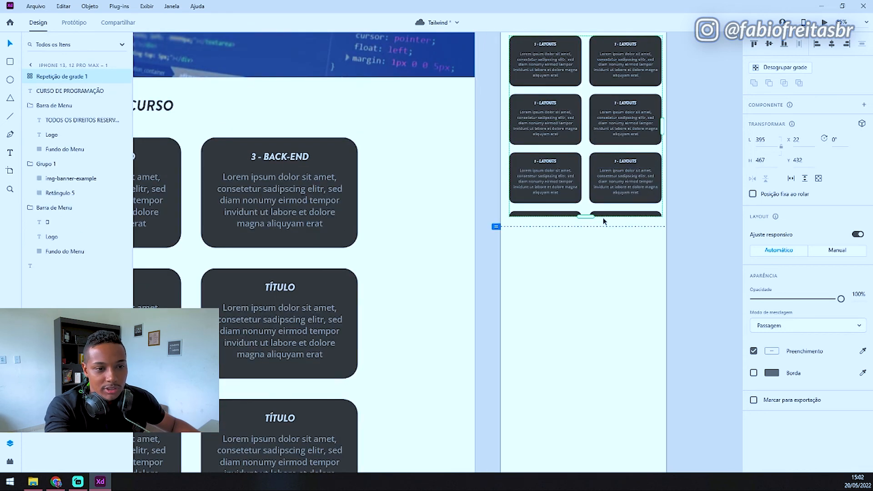
pyautogui.scroll(2, 605, 222)
pyautogui.moveTo(584, 270); pyautogui.dragTo(600, 433)
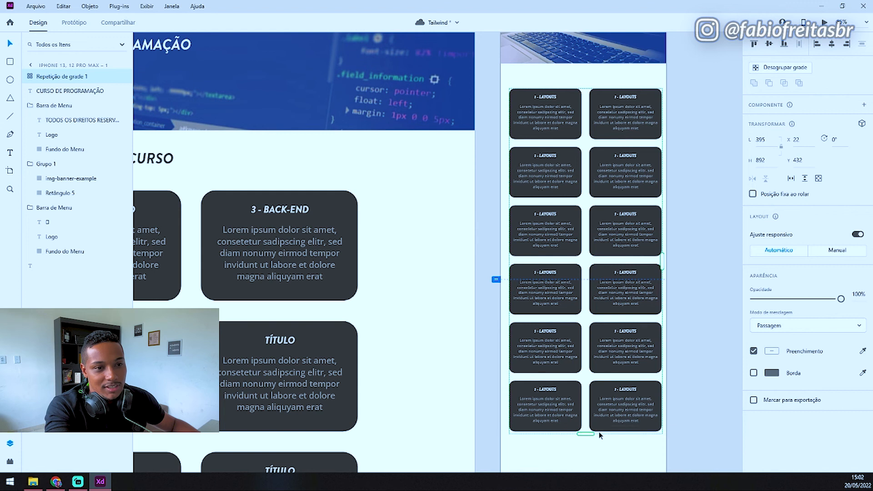
pyautogui.scroll(-5, 461, 286)
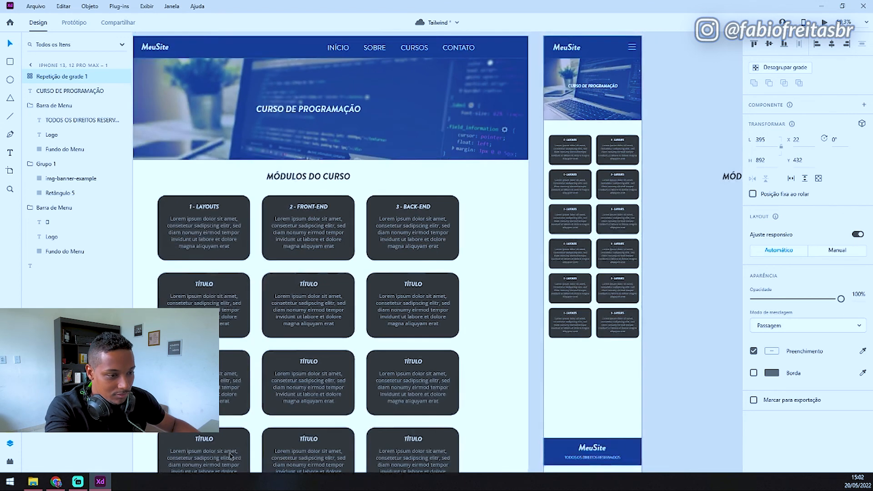